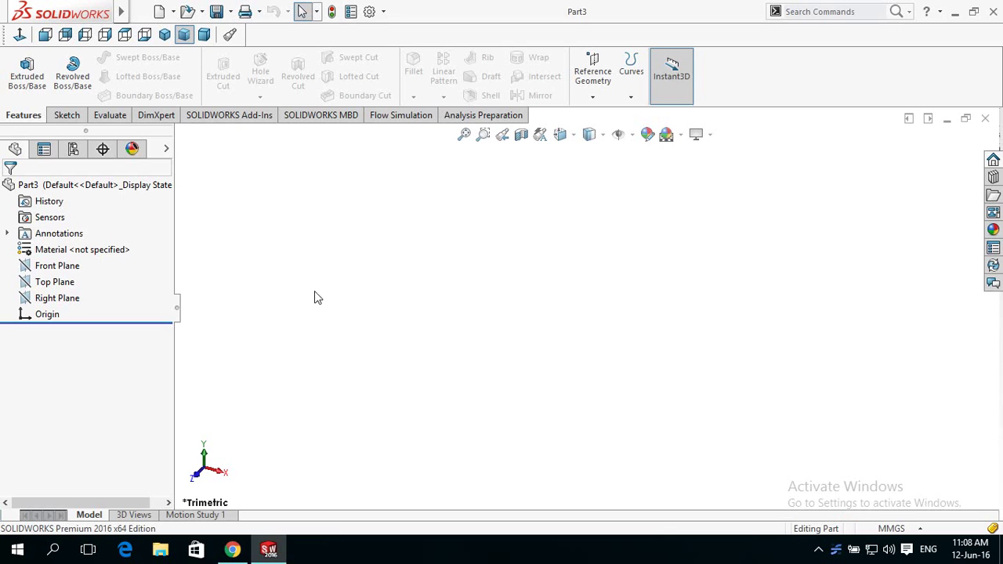
Start a Front Plane sketch and draw a horizontal centerline leftward from the origin
left_click(48, 266)
left_click(31, 240)
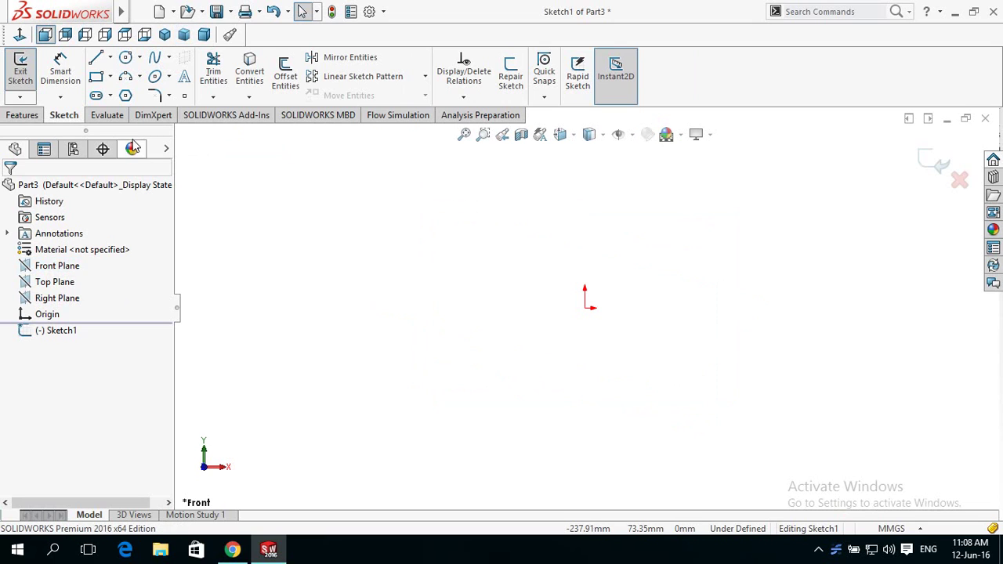
left_click(111, 59)
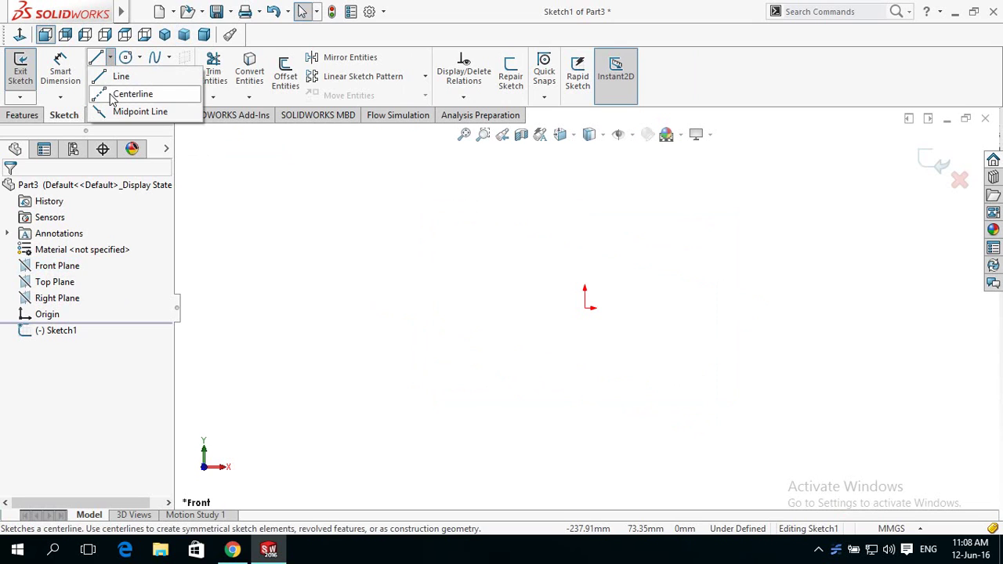
left_click(125, 92)
left_click(585, 308)
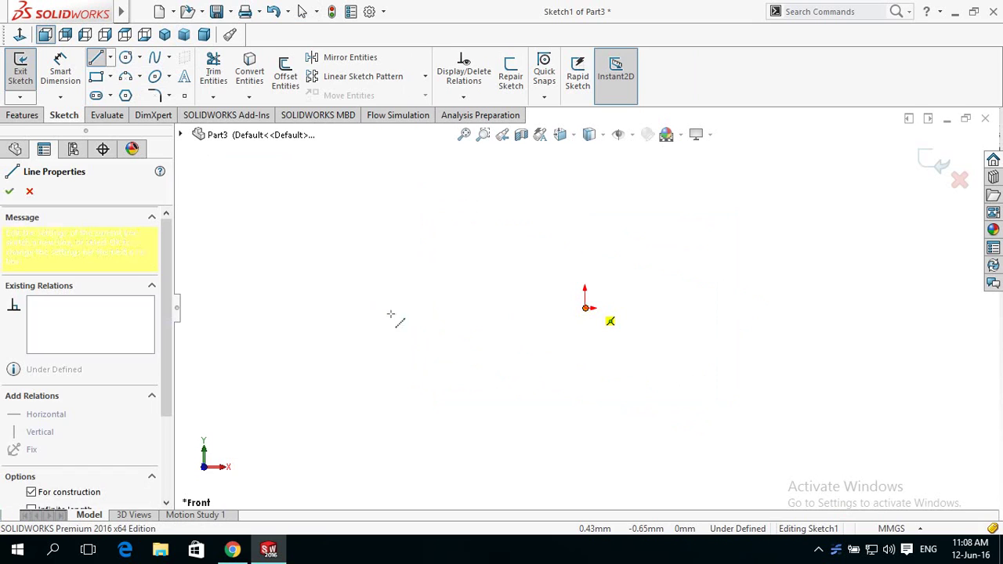
left_click(311, 307)
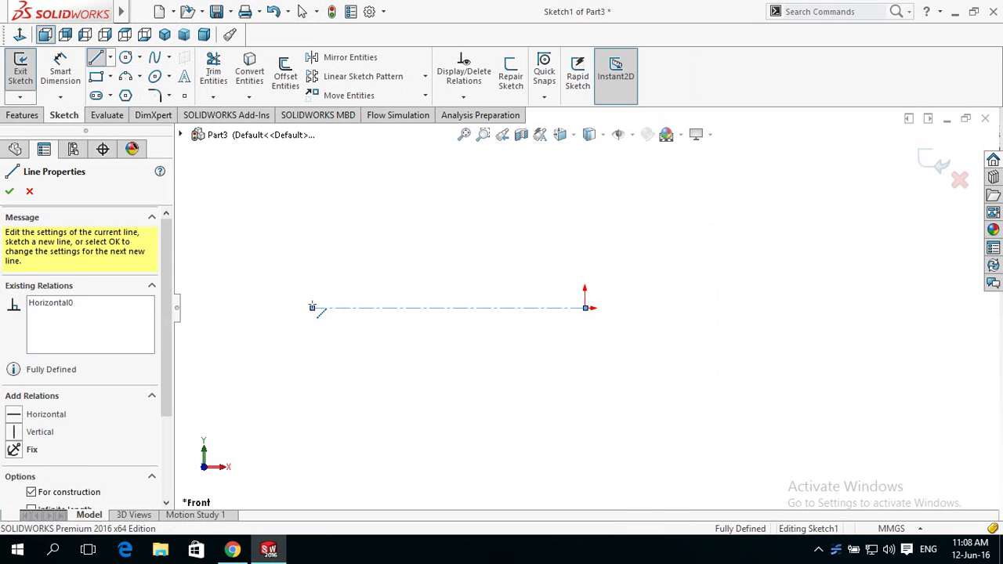
key("Escape")
right_click_drag(450, 217, 301, 217)
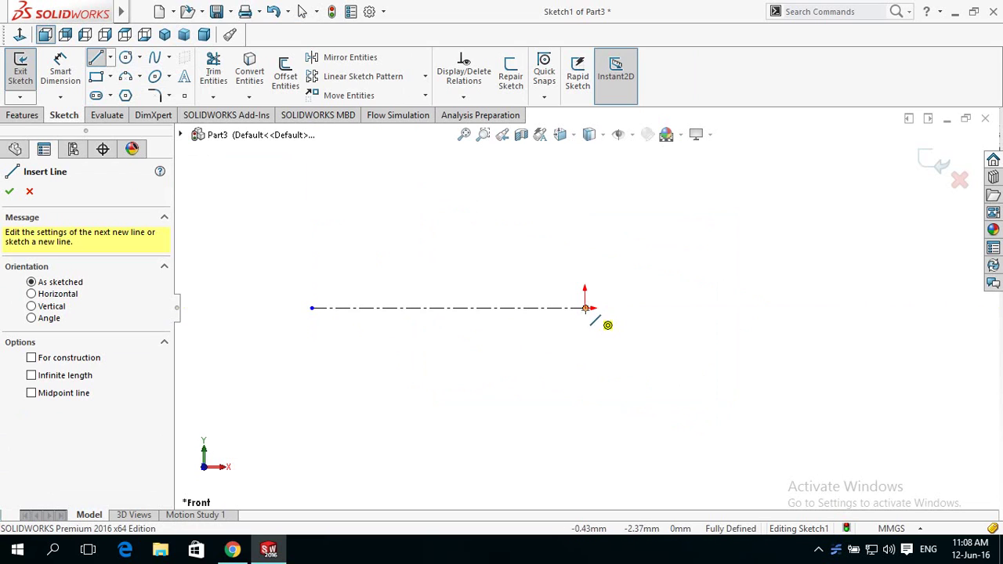
Draw the bottom edge, short left side, sloping top and vertical right side to close the profile
left_click(585, 255)
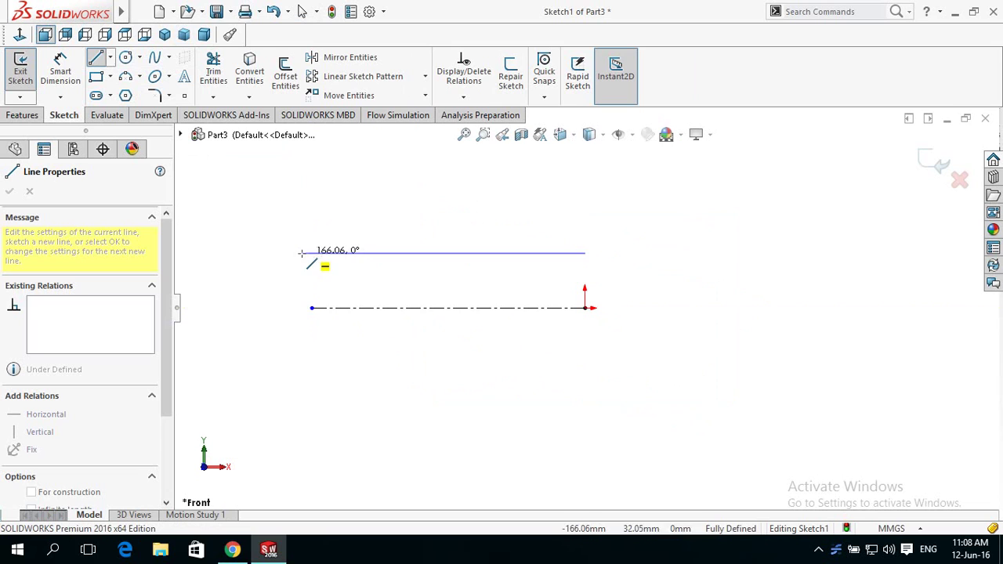
left_click(311, 253)
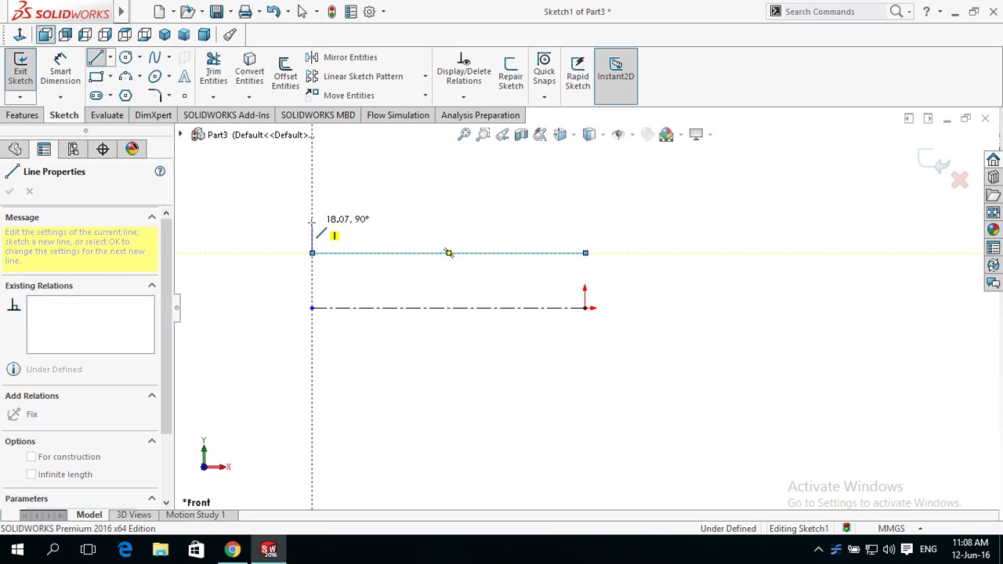
left_click(312, 222)
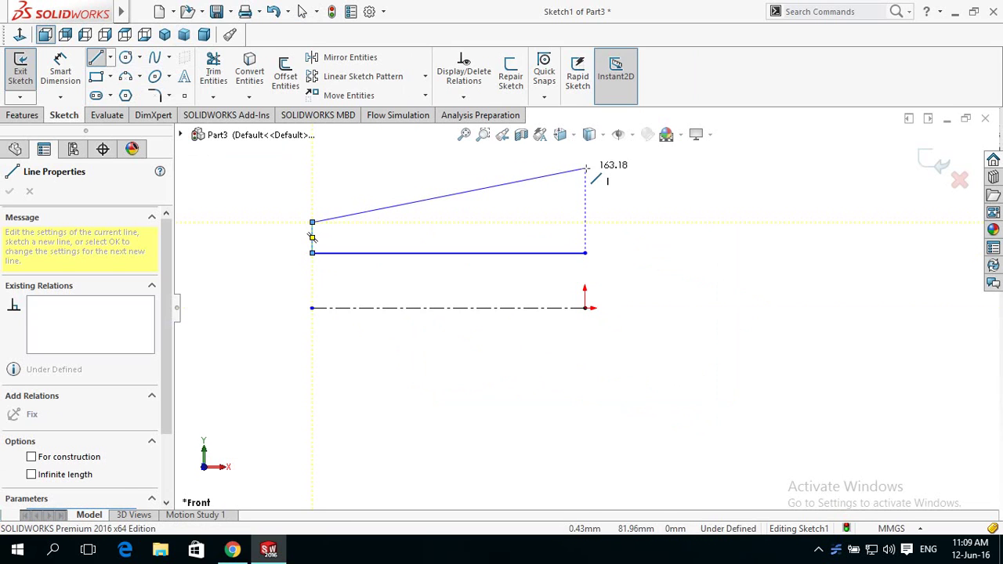
left_click(585, 169)
left_click(585, 253)
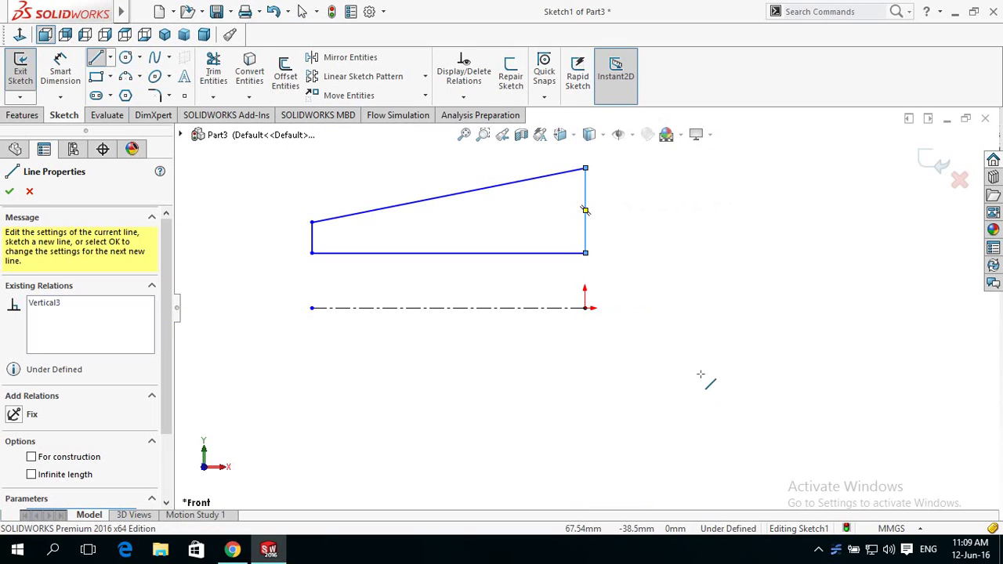
right_click_drag(705, 395, 712, 286)
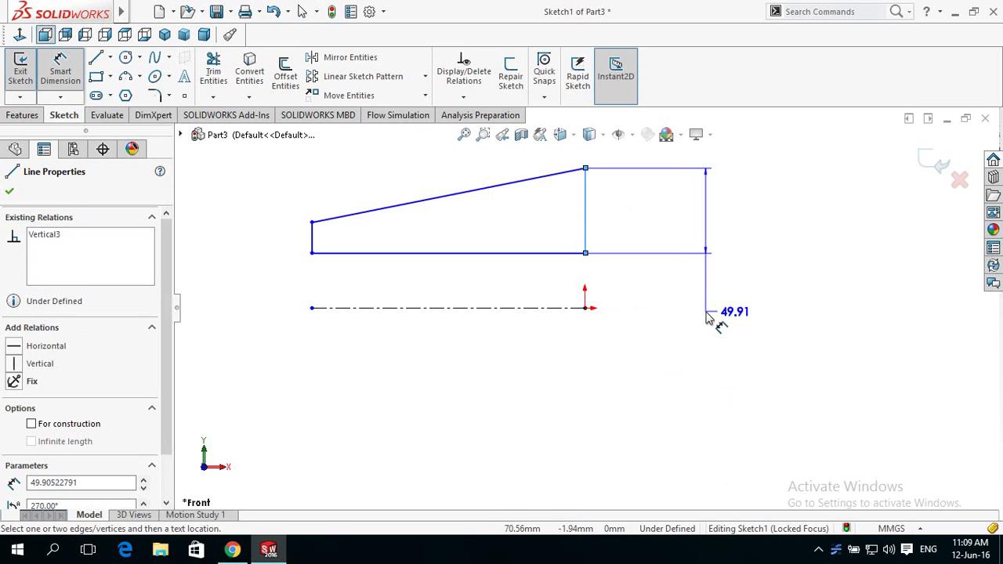
Dimension the bottom edge as a 110 diameter about the centerline and the top-right corner as 180
key("Escape")
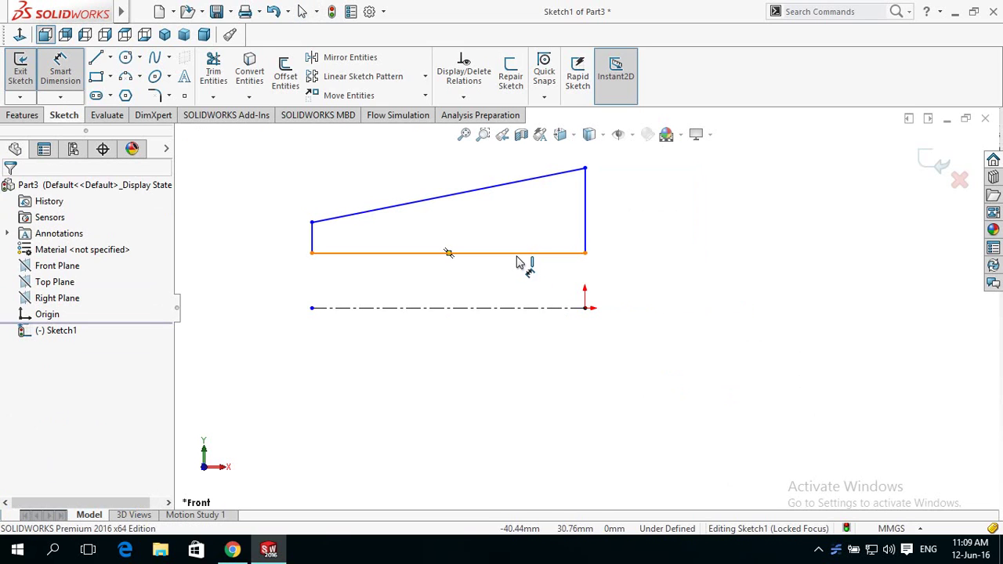
left_click(538, 307)
left_click(548, 253)
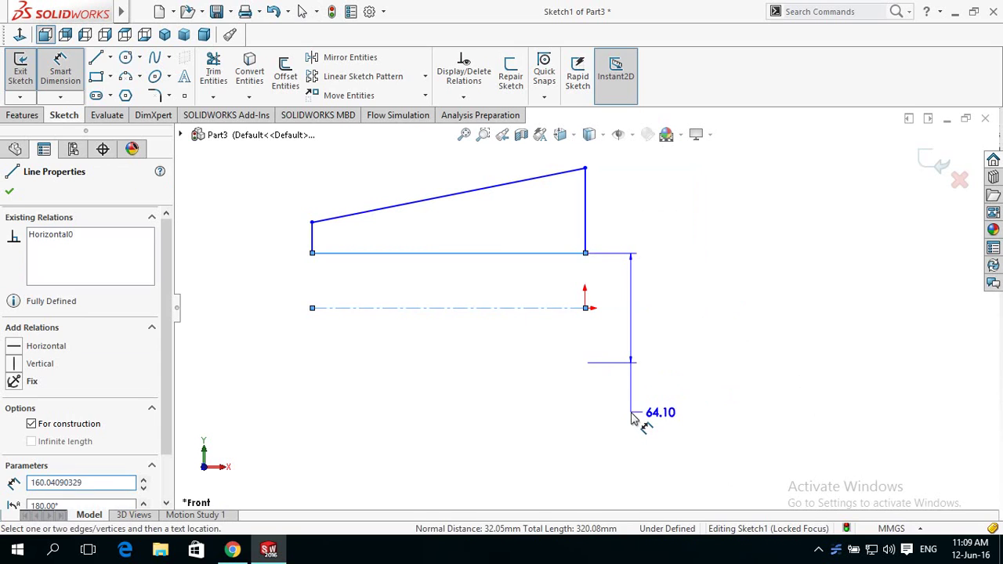
left_click(630, 419)
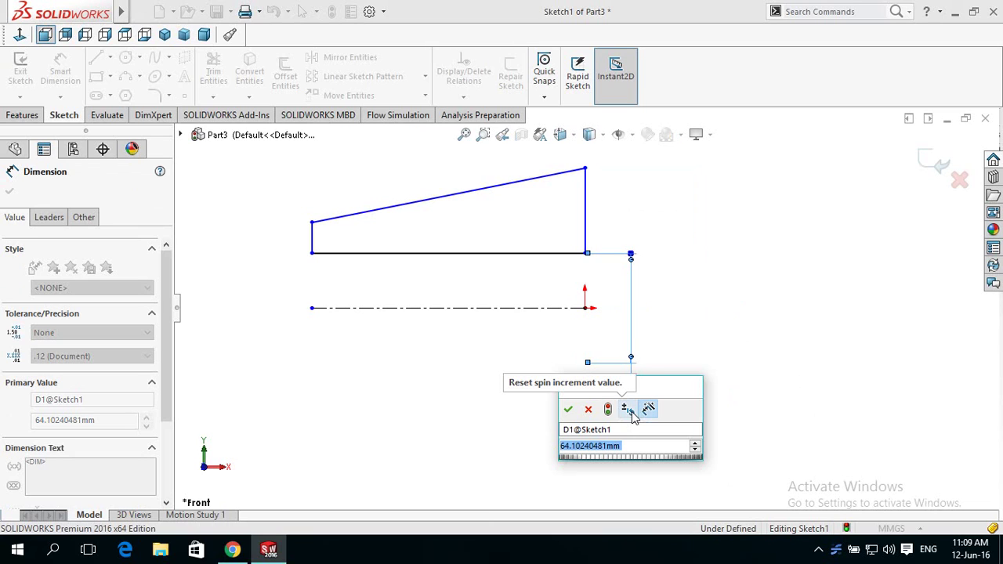
type("110")
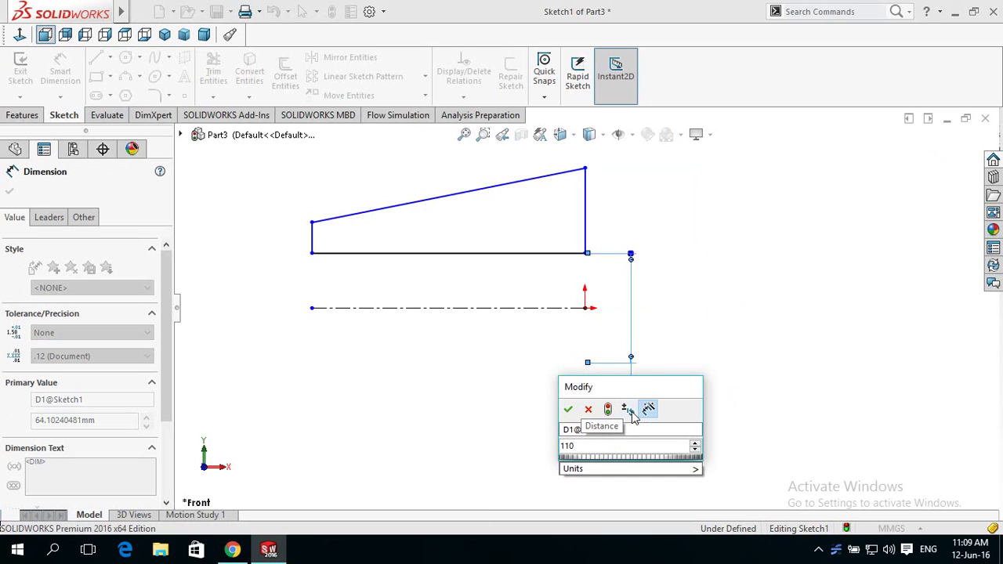
key("Return")
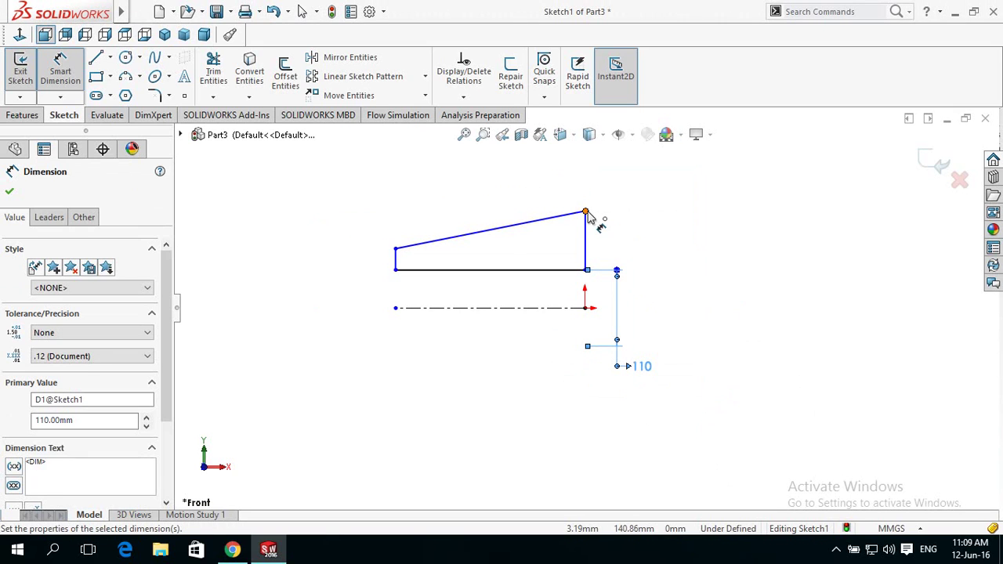
left_click(586, 213)
left_click(755, 236)
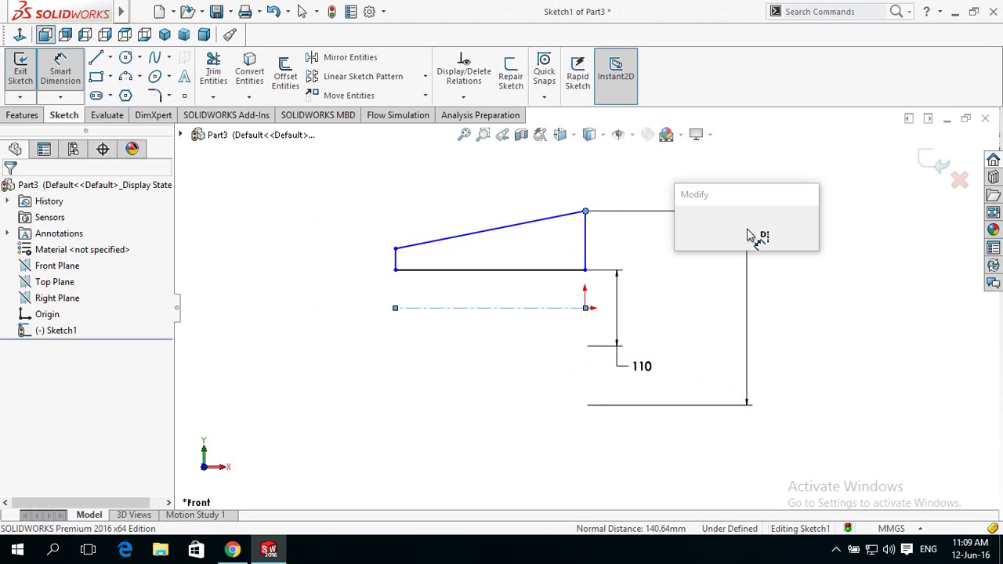
type("160")
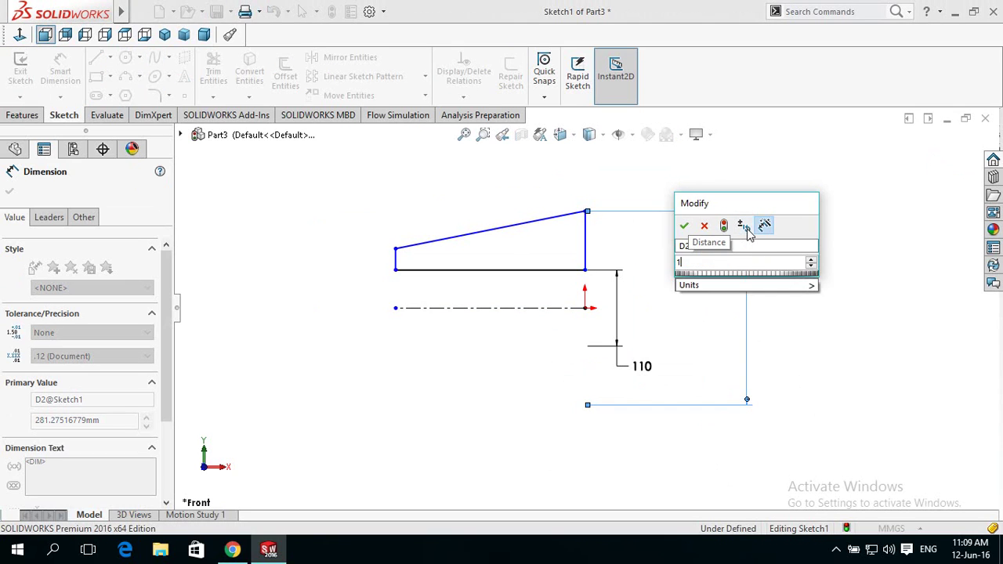
key("Return")
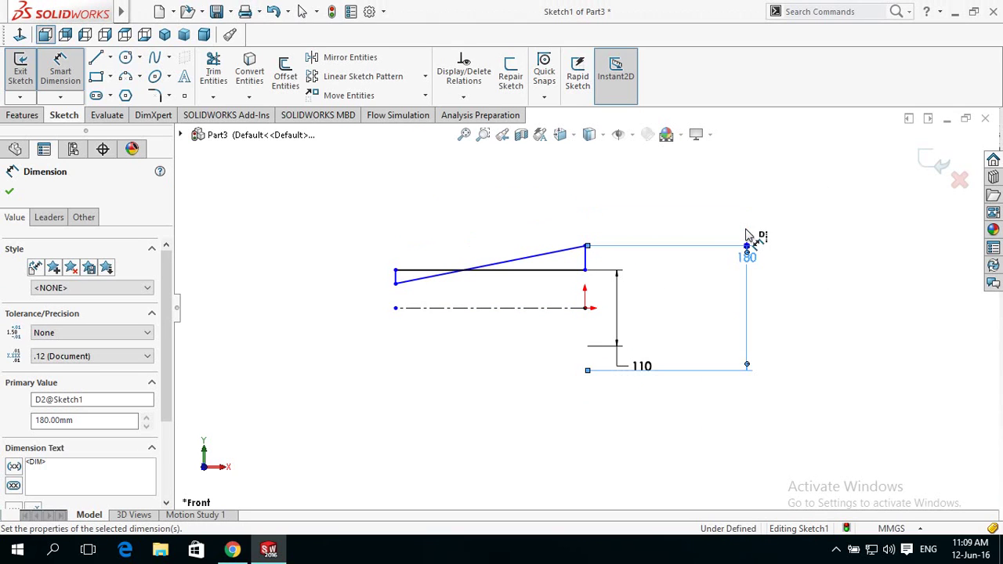
Add a 170 diameter at the sloping edge's left end and a 90 mm length on the bottom edge
left_click(395, 284)
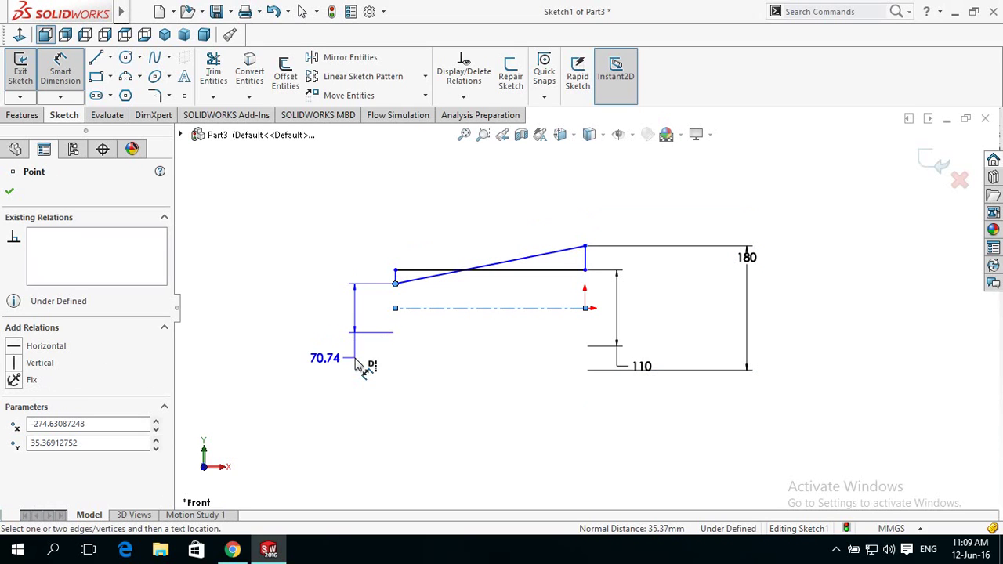
left_click(357, 364)
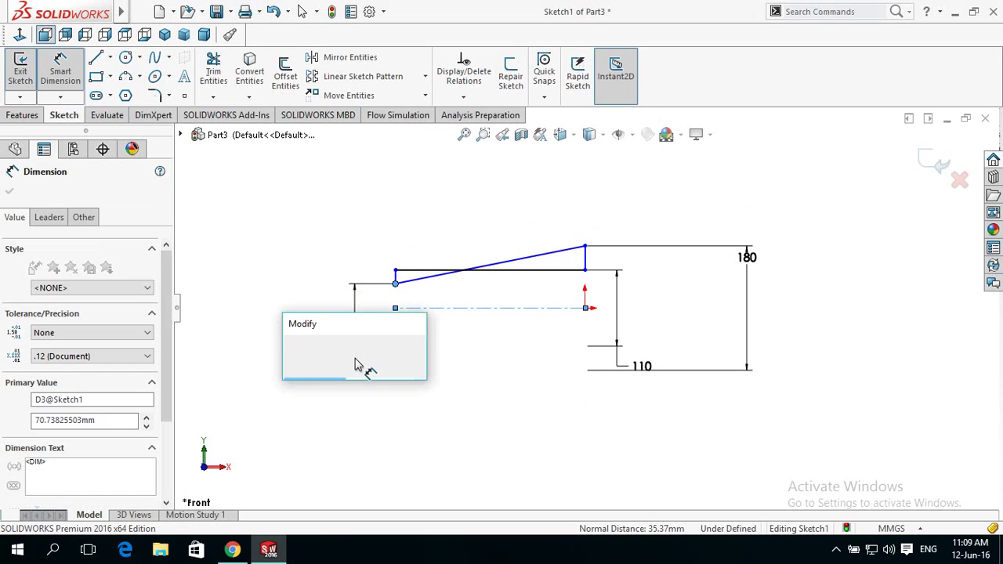
type("170")
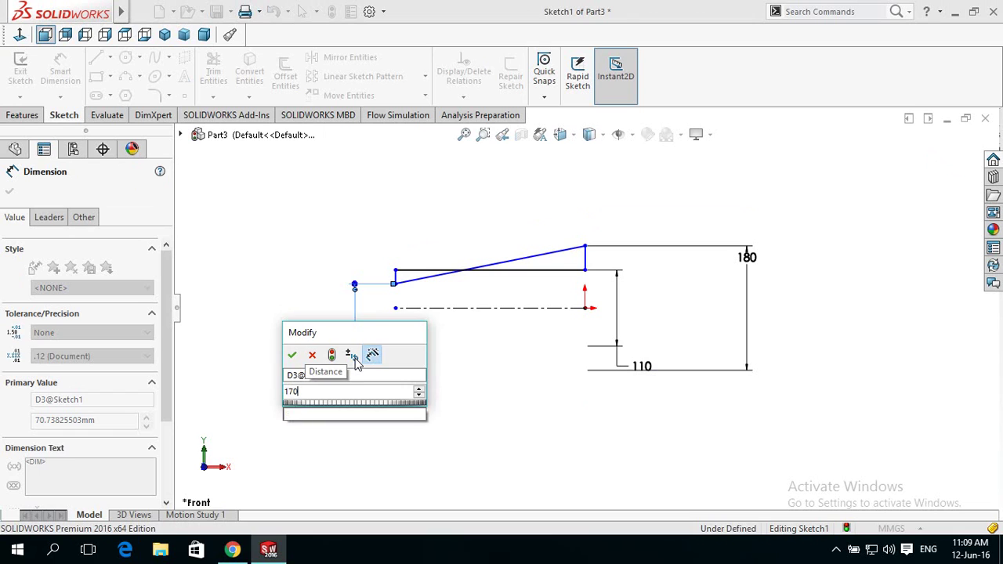
key("Return")
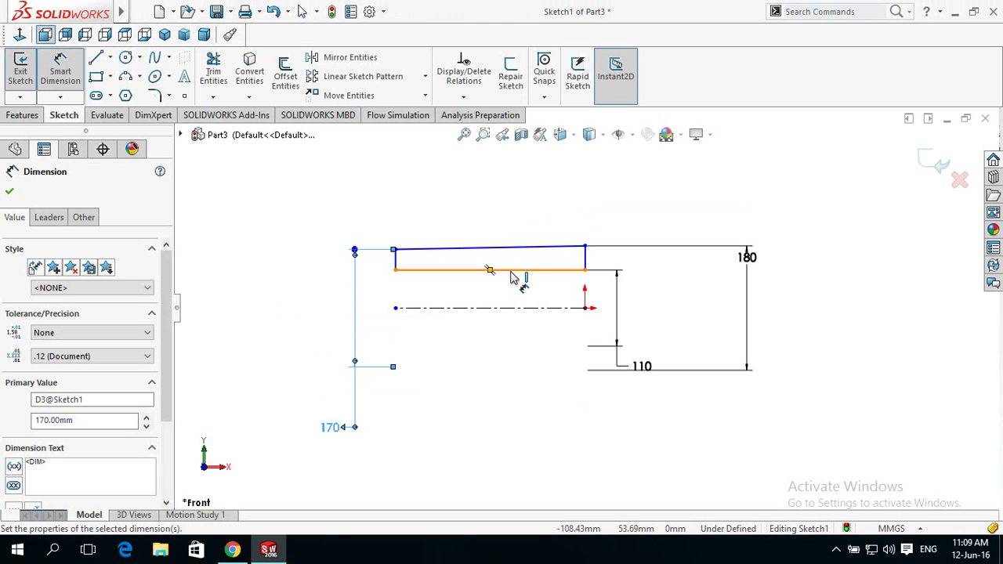
left_click(517, 275)
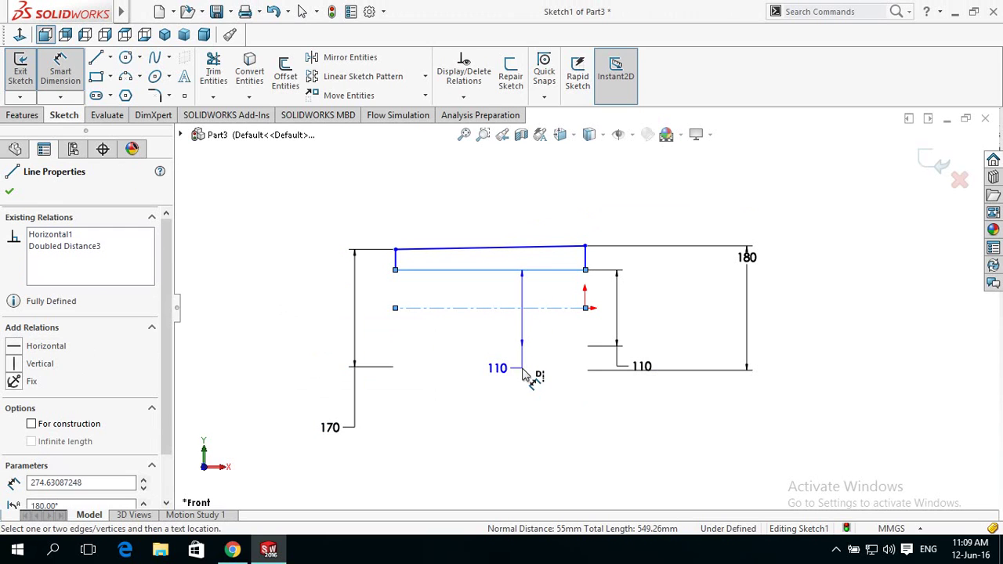
key("Escape")
left_click(517, 307)
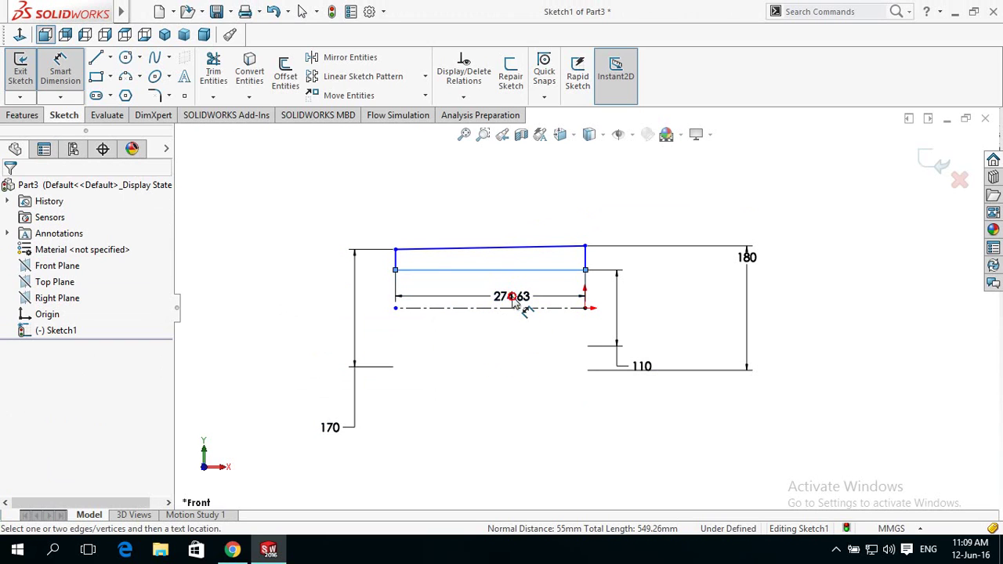
left_click(514, 304)
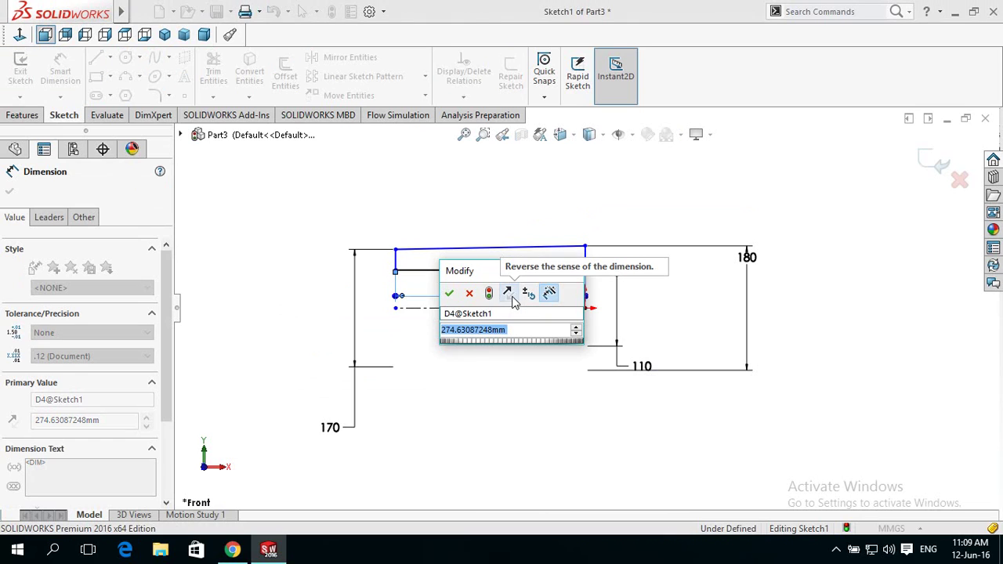
key("Return")
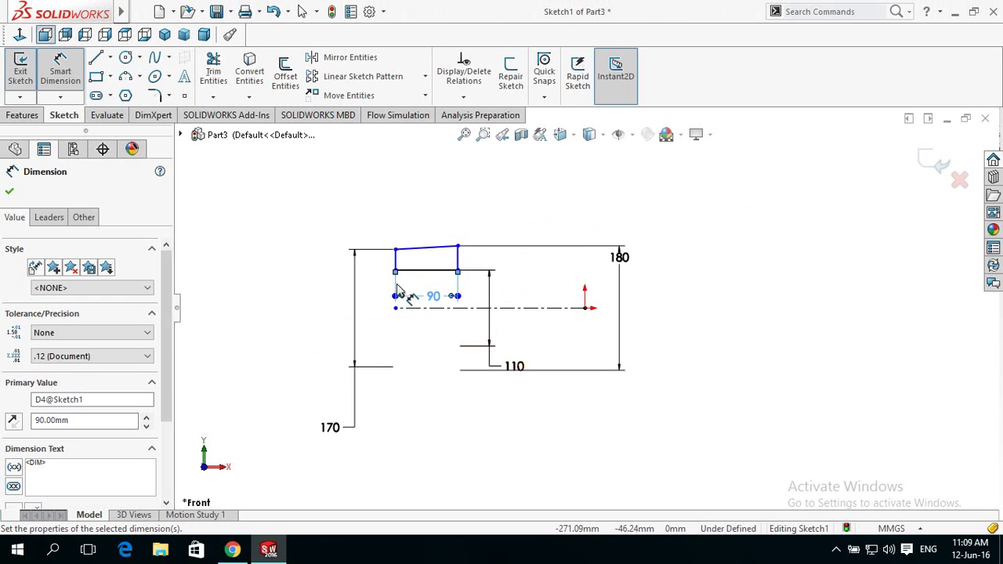
scroll(403, 294, "down", 3)
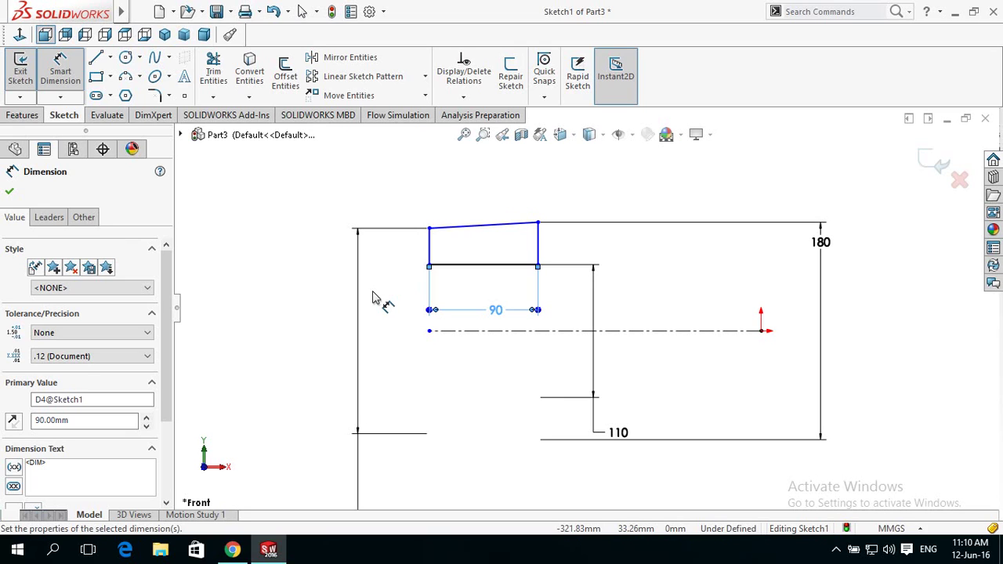
Revolve the profile a full 360° about the centerline (Line1) into a hollow solid ring
key("z")
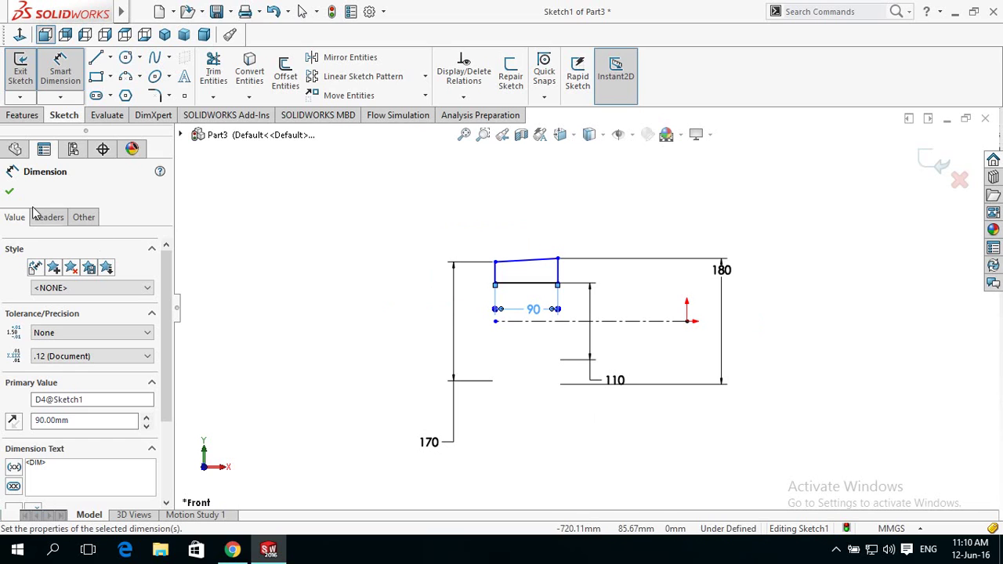
left_click(8, 192)
left_click(23, 115)
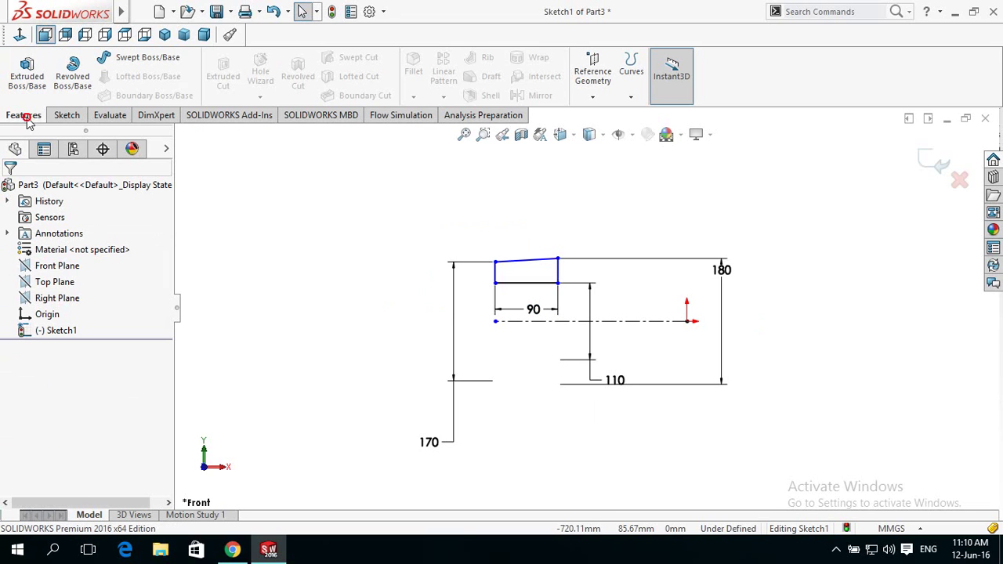
left_click(62, 81)
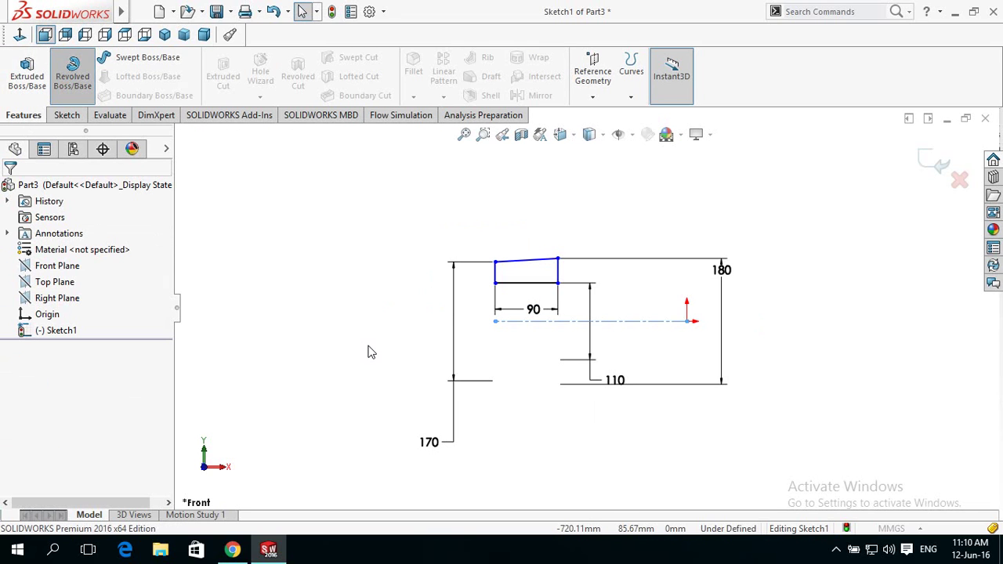
key("Return")
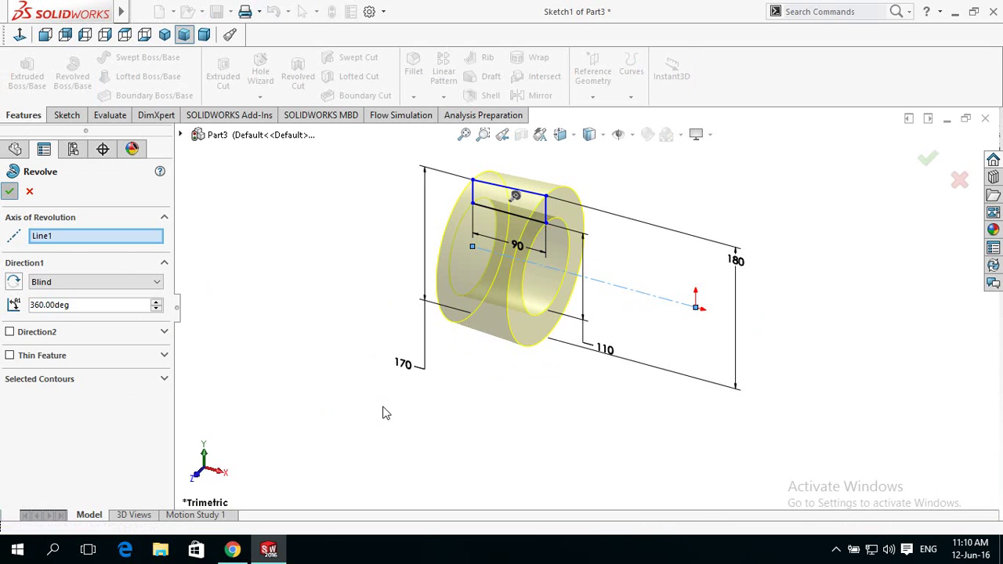
left_click(479, 413)
mouse_move(479, 413)
middle_mouse_down()
mouse_move(387, 362)
mouse_move(474, 381)
mouse_move(421, 394)
mouse_move(433, 346)
middle_mouse_up()
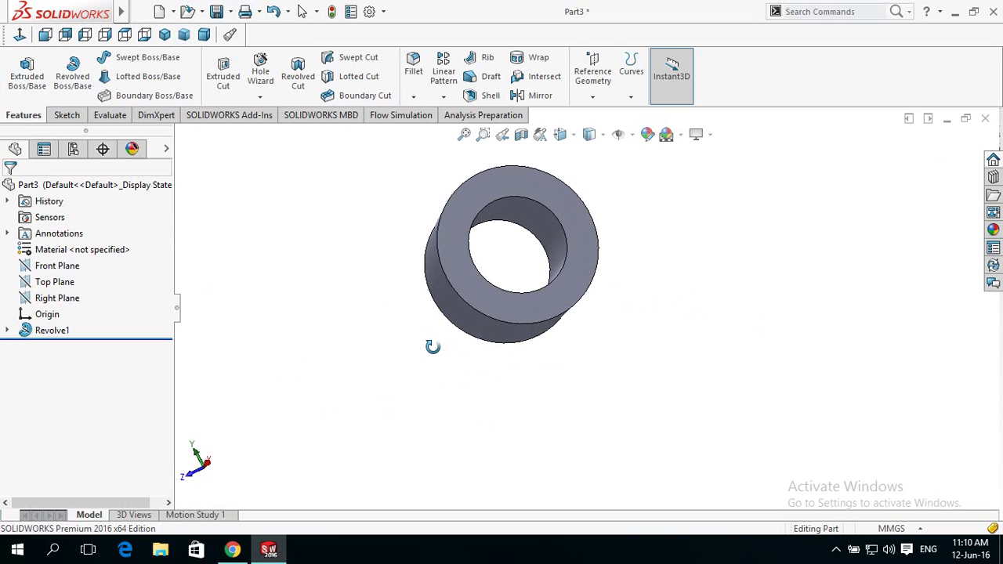
Start a new sketch on the ring's front face
left_click(575, 286)
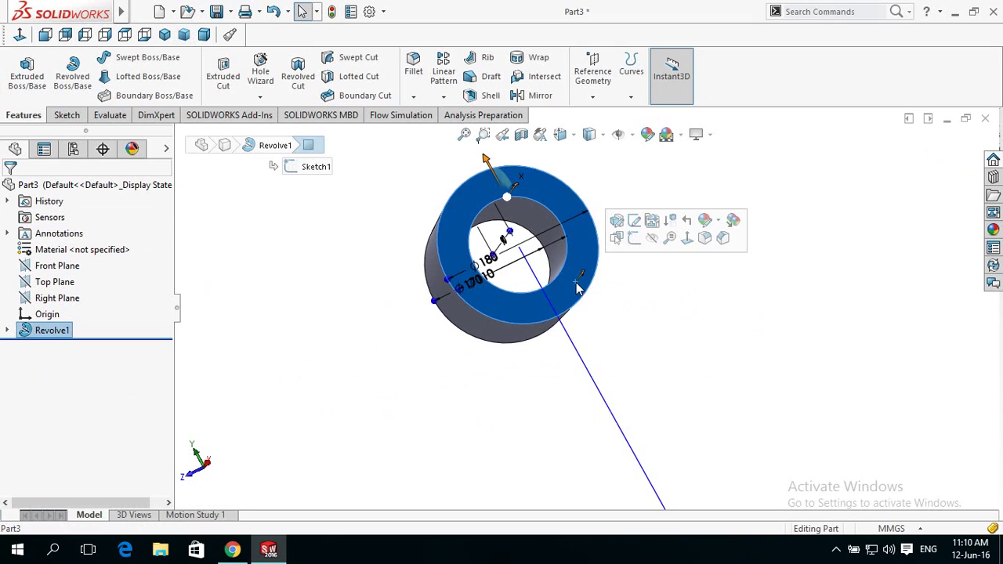
left_click(633, 241)
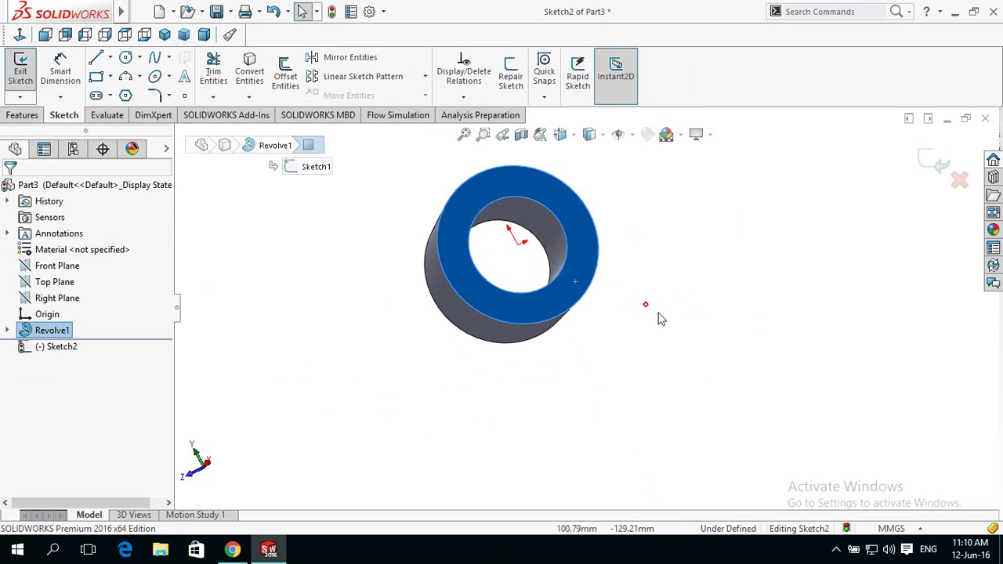
left_click(342, 302)
middle_click_drag(358, 306, 329, 309)
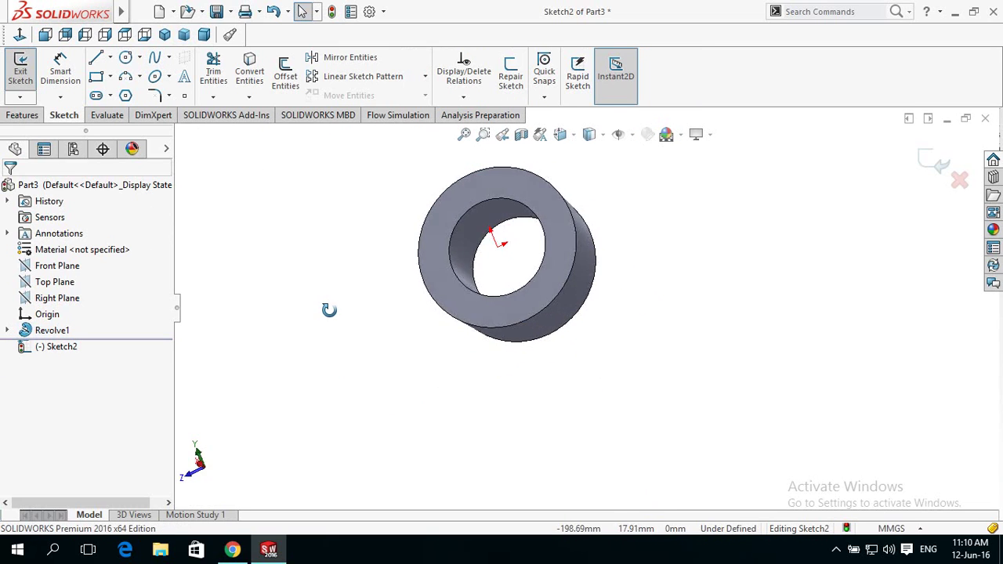
Draw a circle centred on the ring's axis and dimension it to 145 mm diameter
left_click(139, 61)
left_click(149, 74)
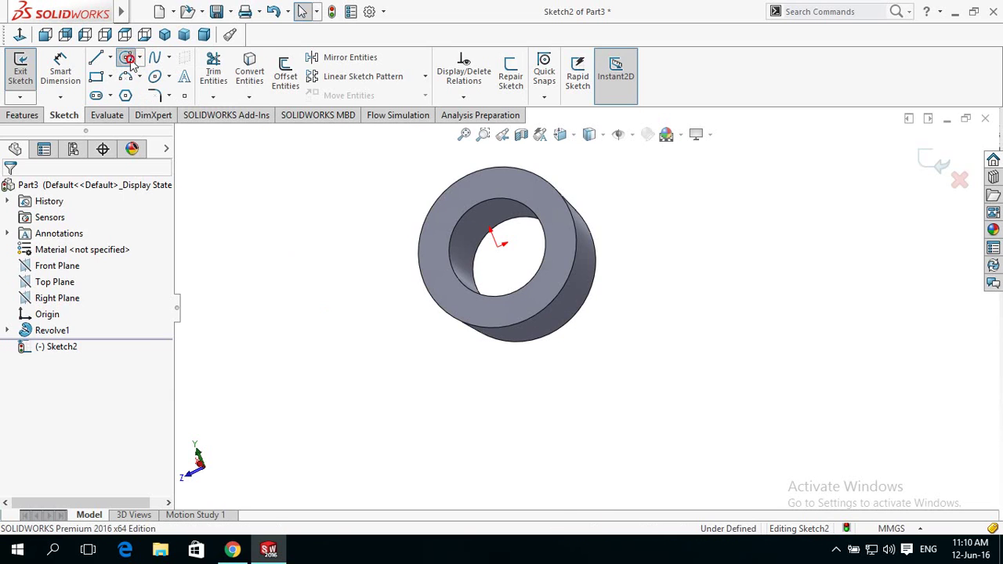
left_click(496, 247)
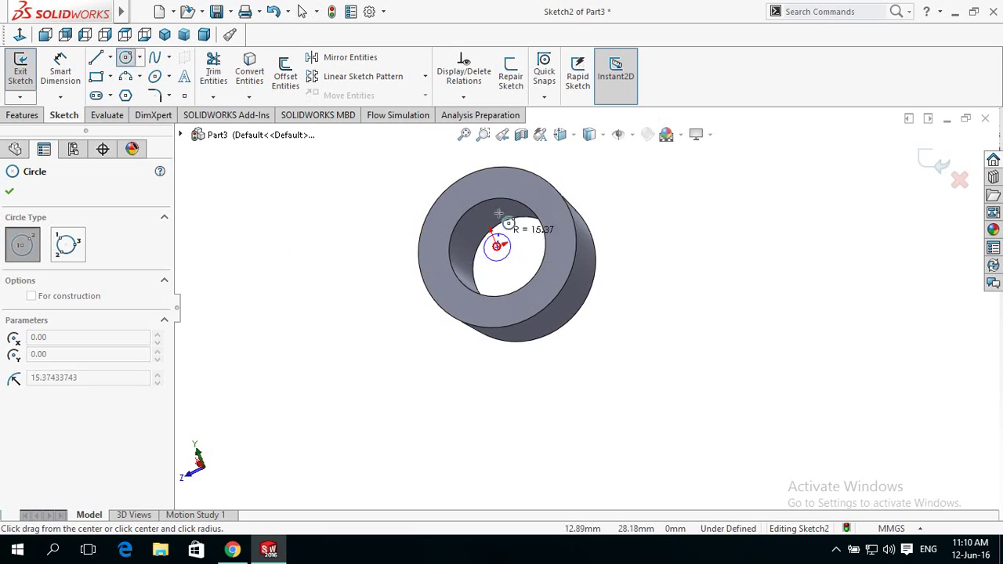
left_click(502, 180)
key("d")
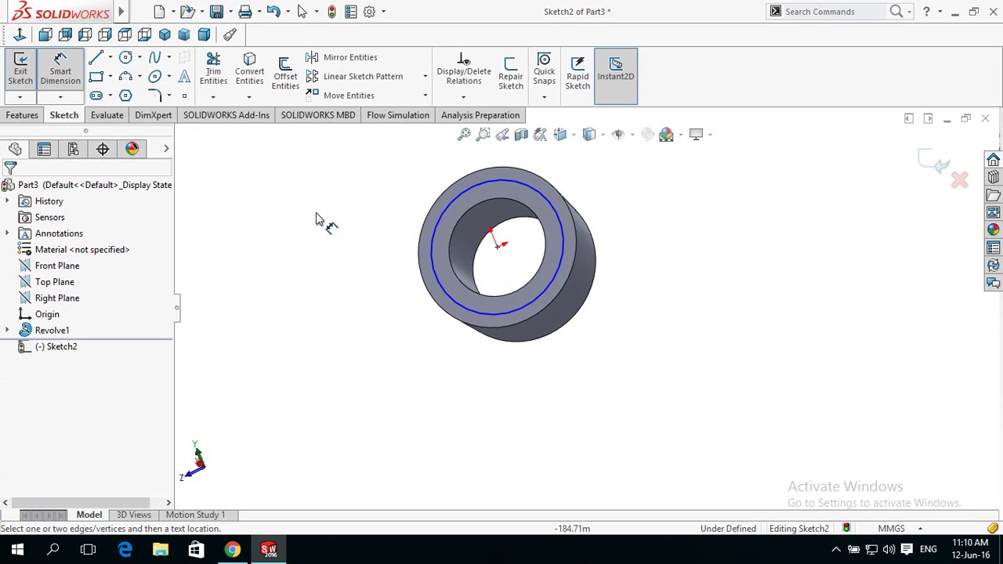
left_click(448, 299)
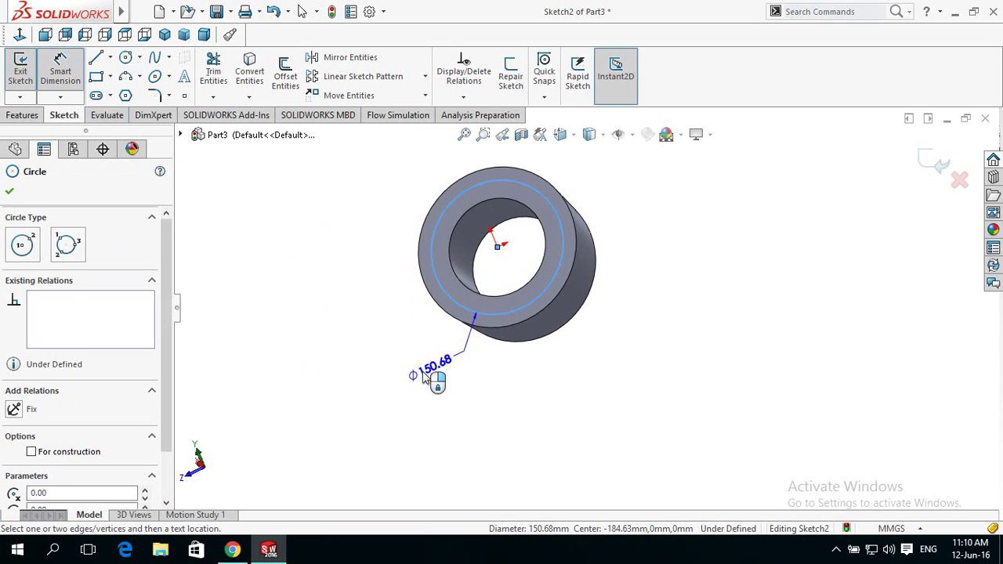
left_click(388, 426)
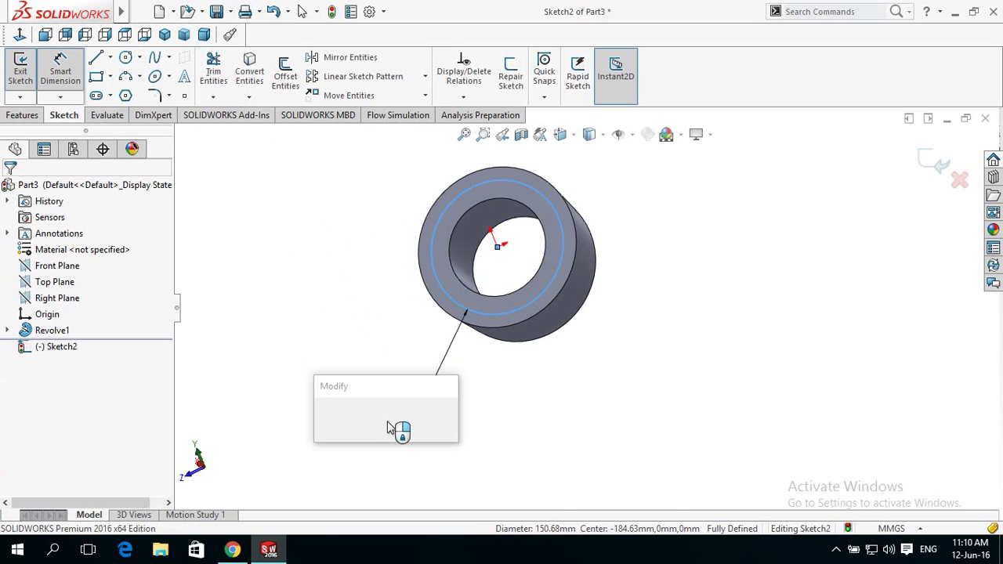
type("14")
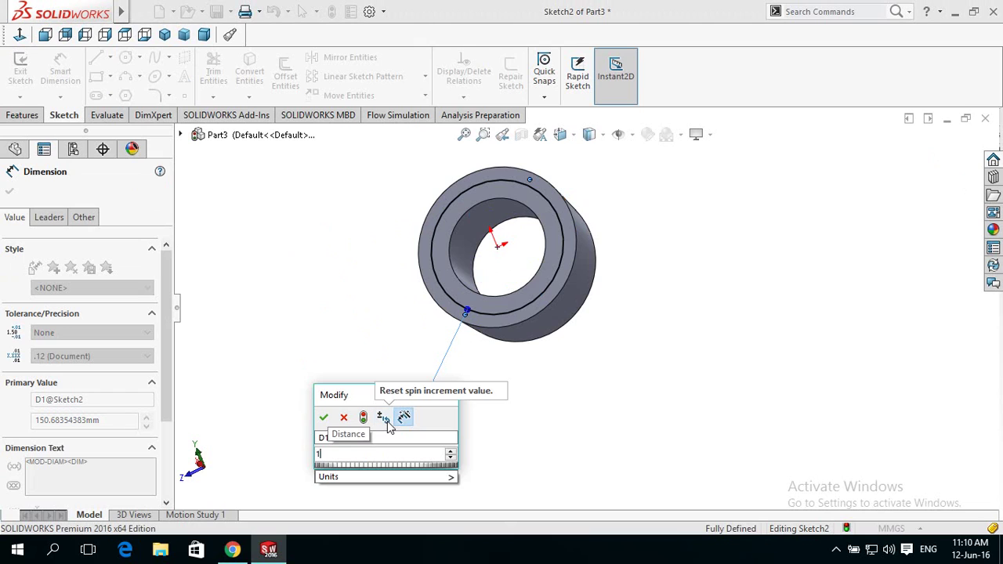
key("Return")
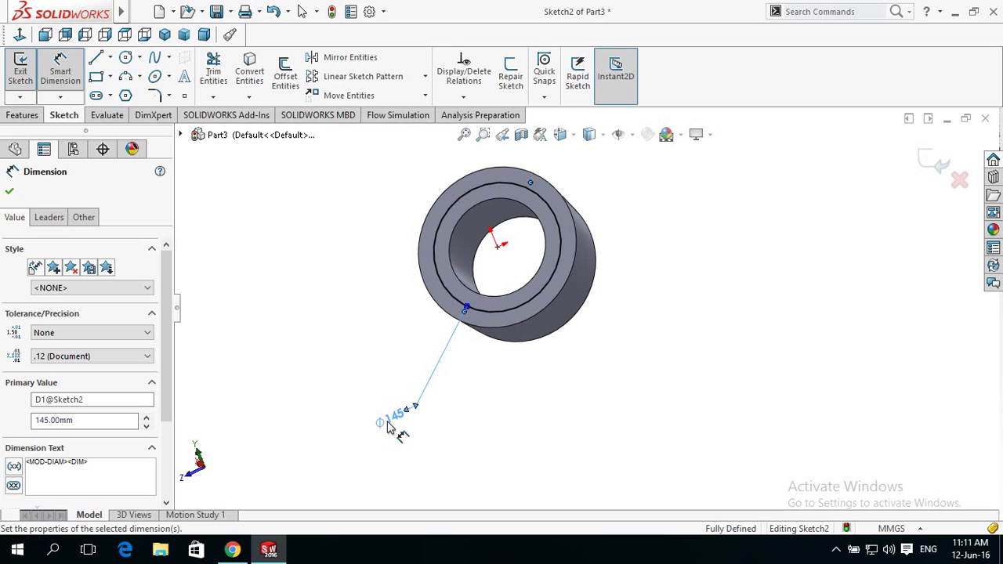
left_click(357, 350)
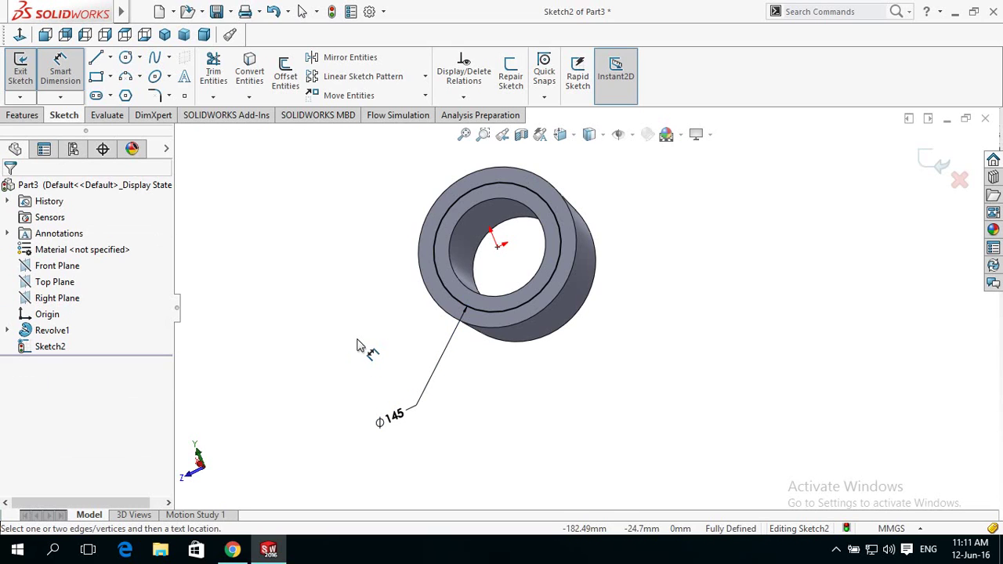
Select the 145 mm circle to turn it into construction geometry
key("Escape")
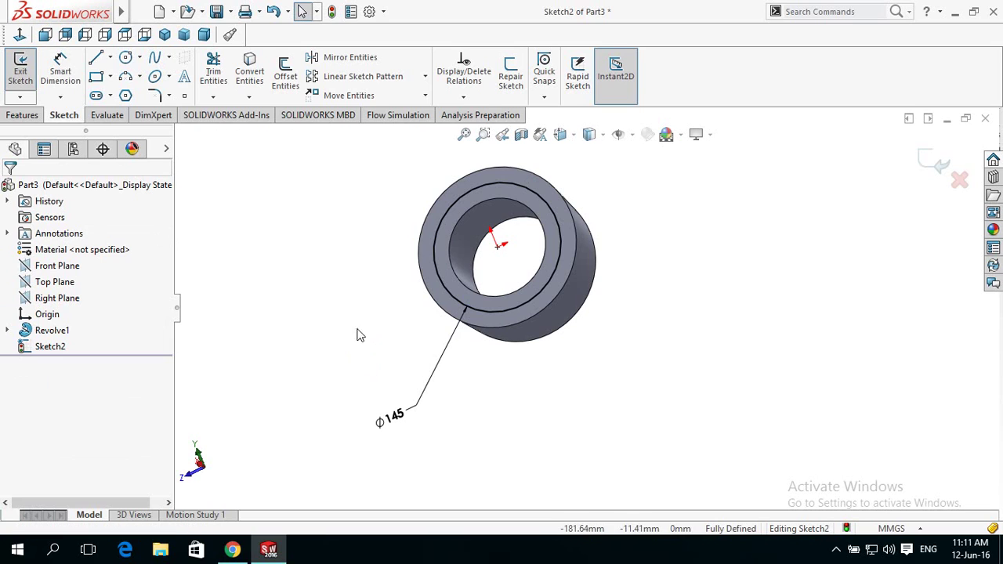
left_click(451, 301)
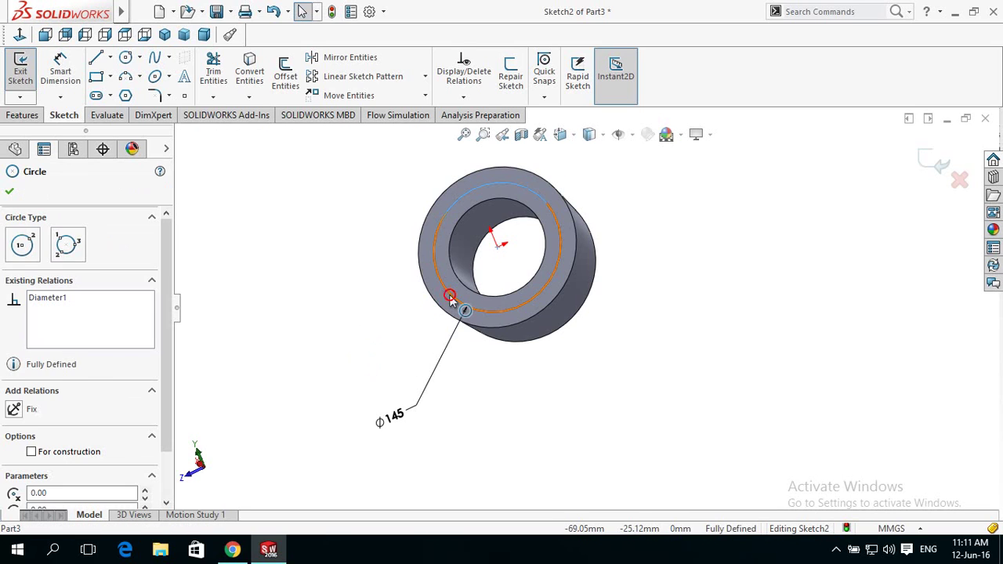
key("Escape")
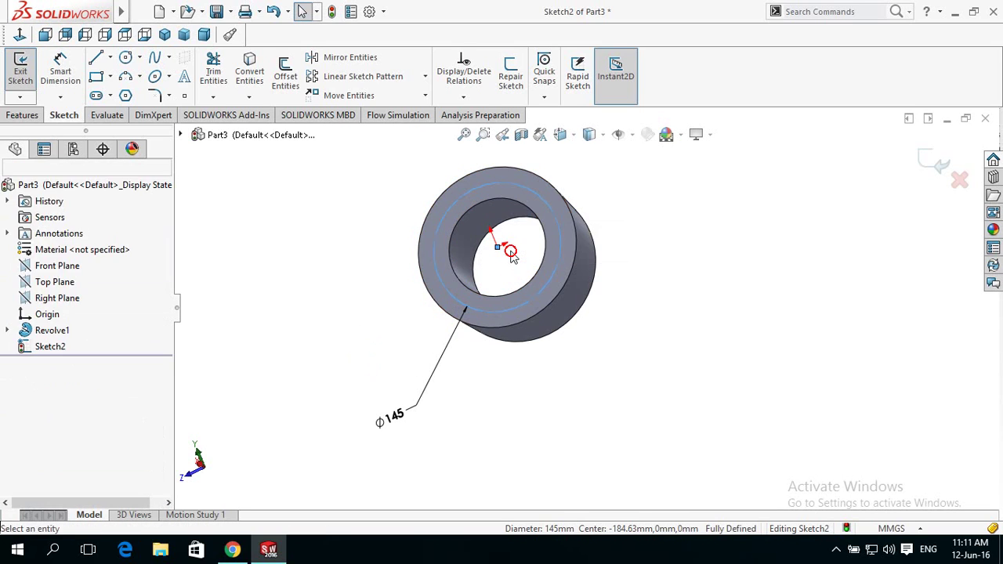
left_click(383, 304)
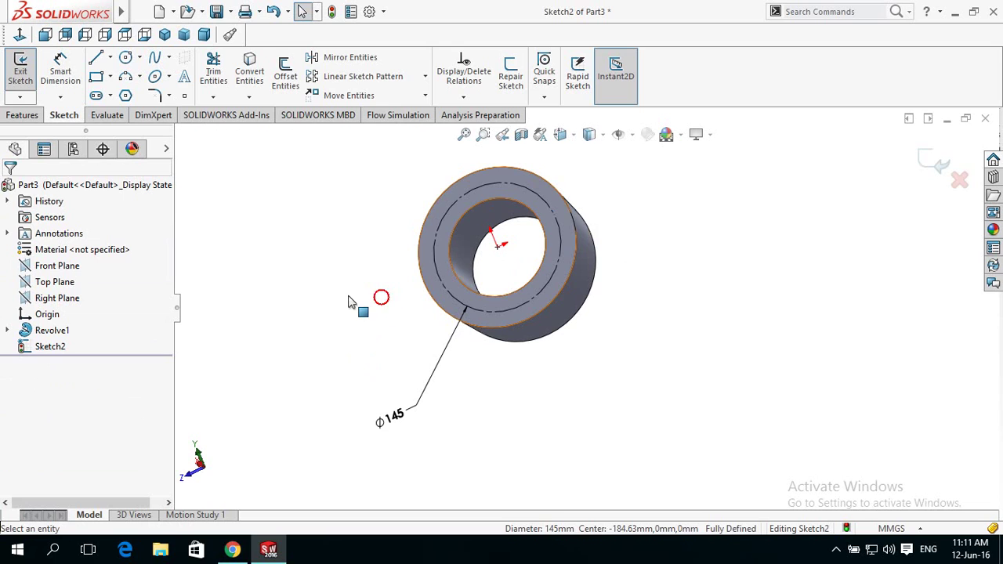
Draw a small circle centred on the 145 mm circle's top point and dimension it 15.5 mm
left_click(127, 60)
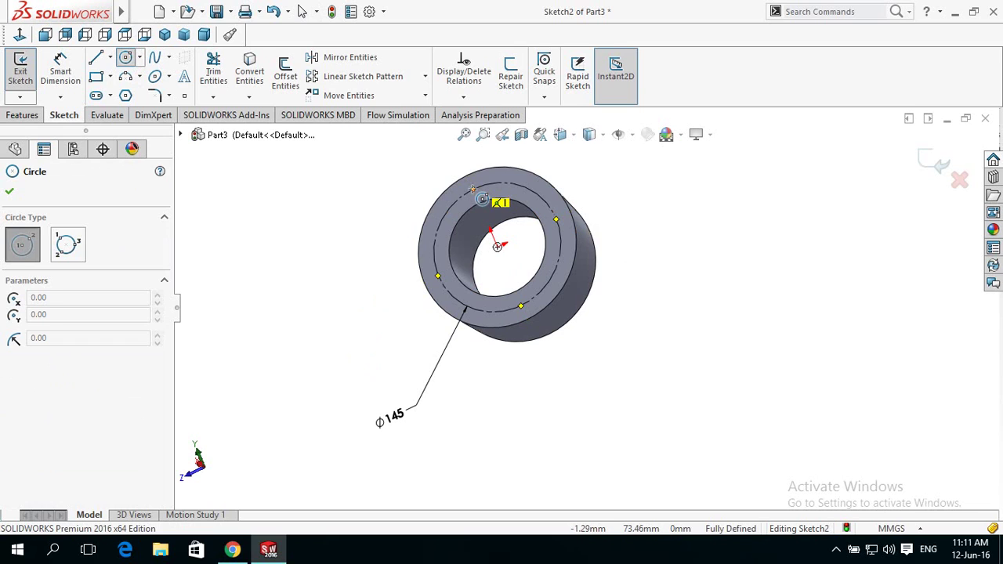
left_click(473, 189)
left_click(476, 192)
right_click_drag(286, 231, 286, 184)
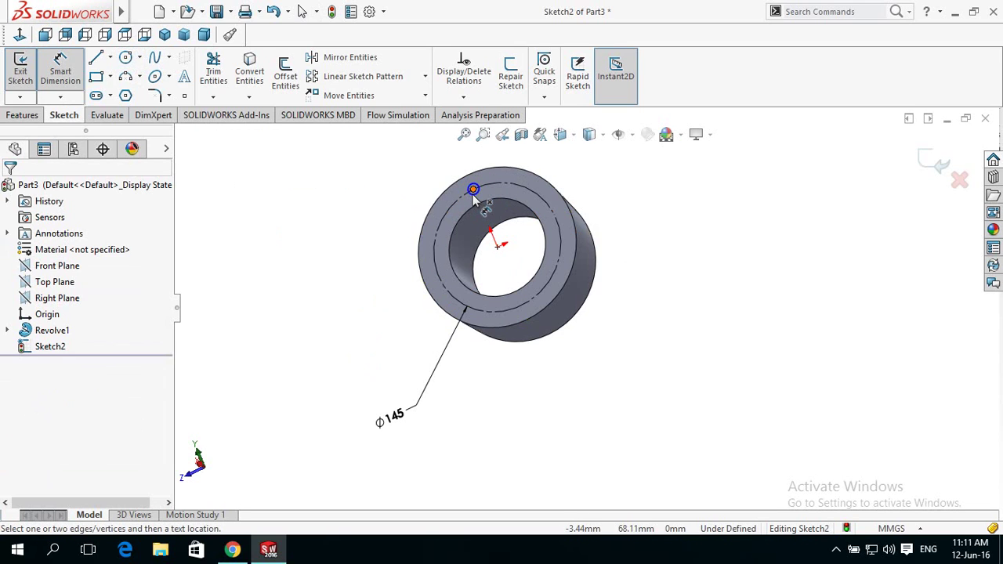
left_click(473, 199)
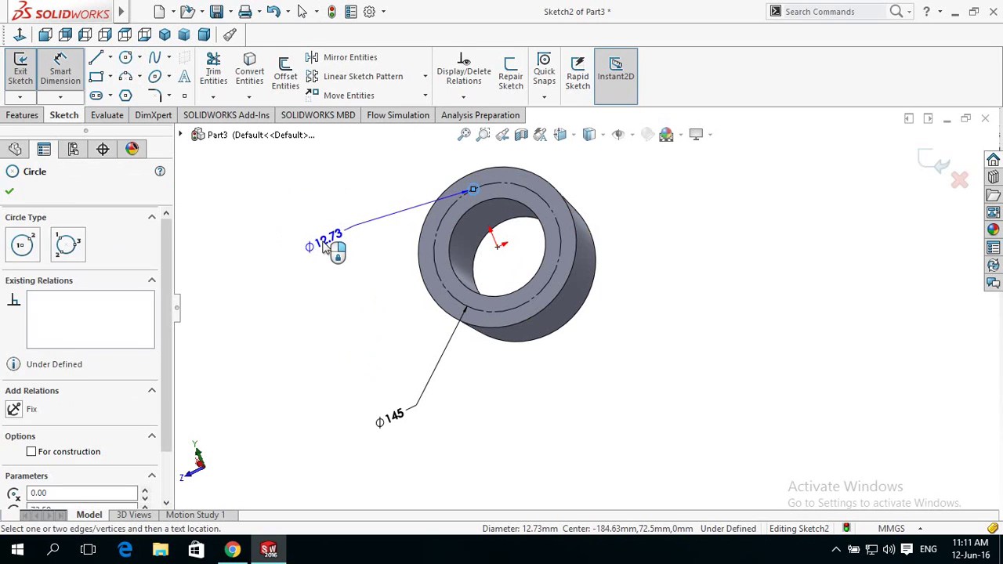
left_click(336, 244)
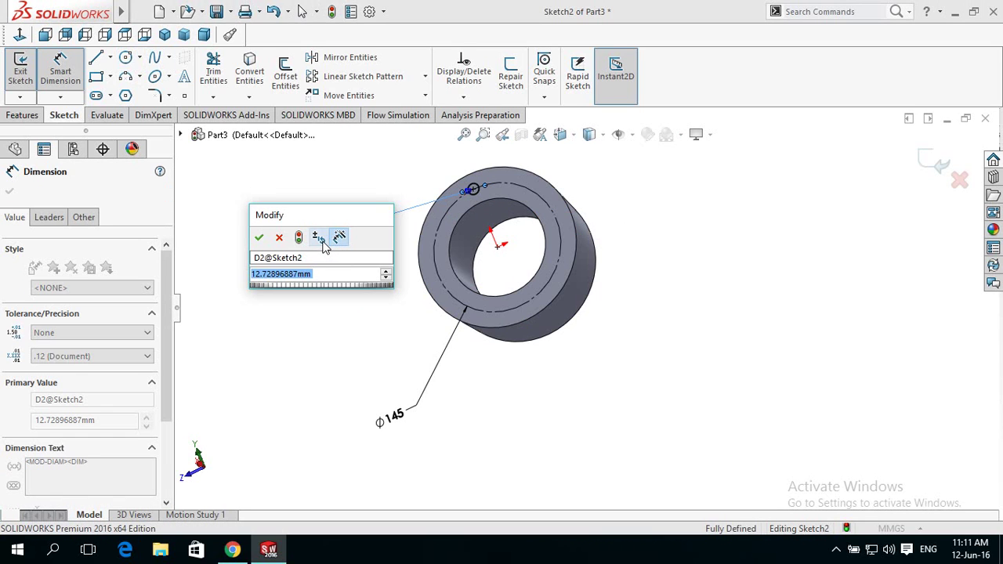
type("15.5")
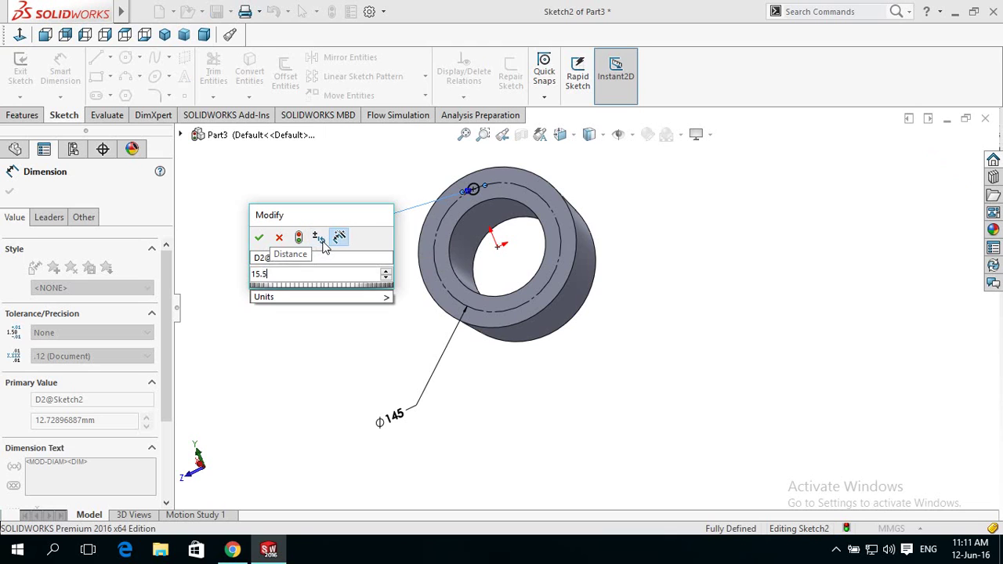
key("Return")
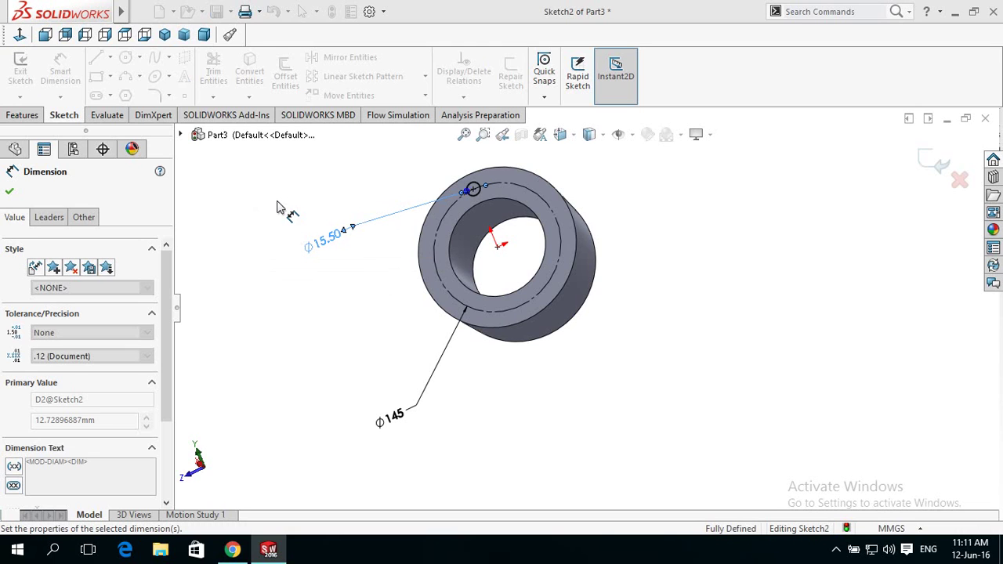
Extrude-cut the 15.5 mm circle 185 mm deep through the ring
left_click(9, 191)
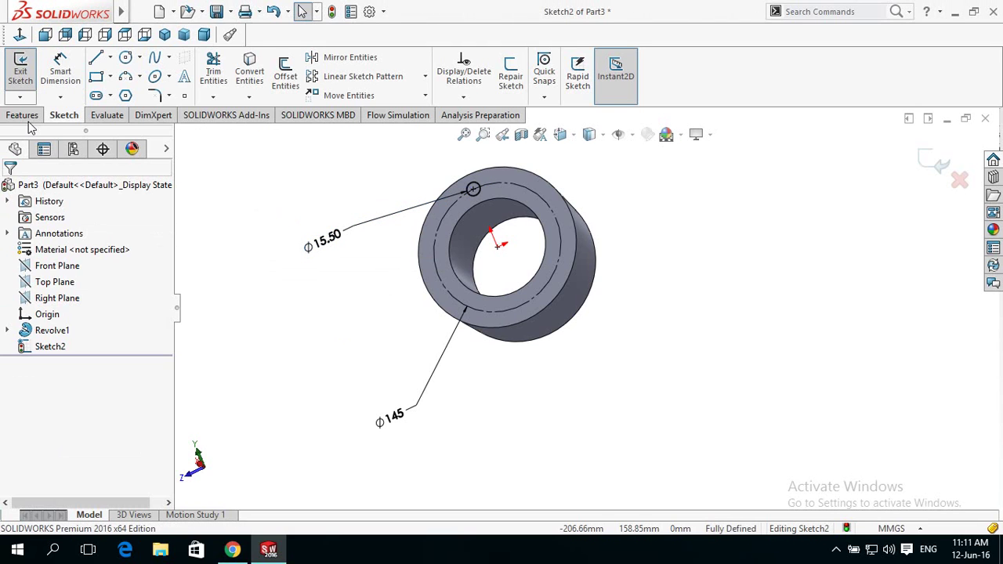
left_click(26, 115)
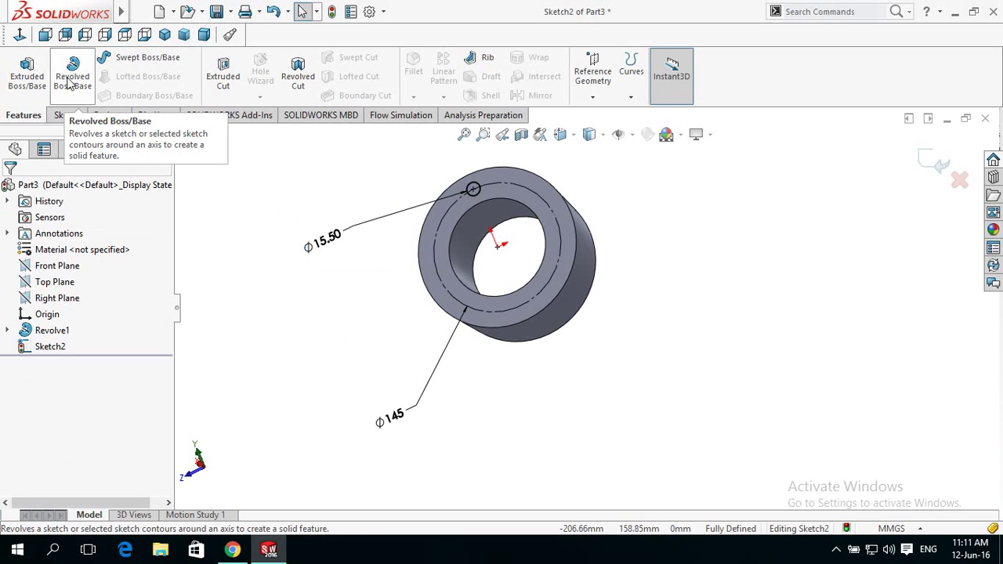
left_click(227, 76)
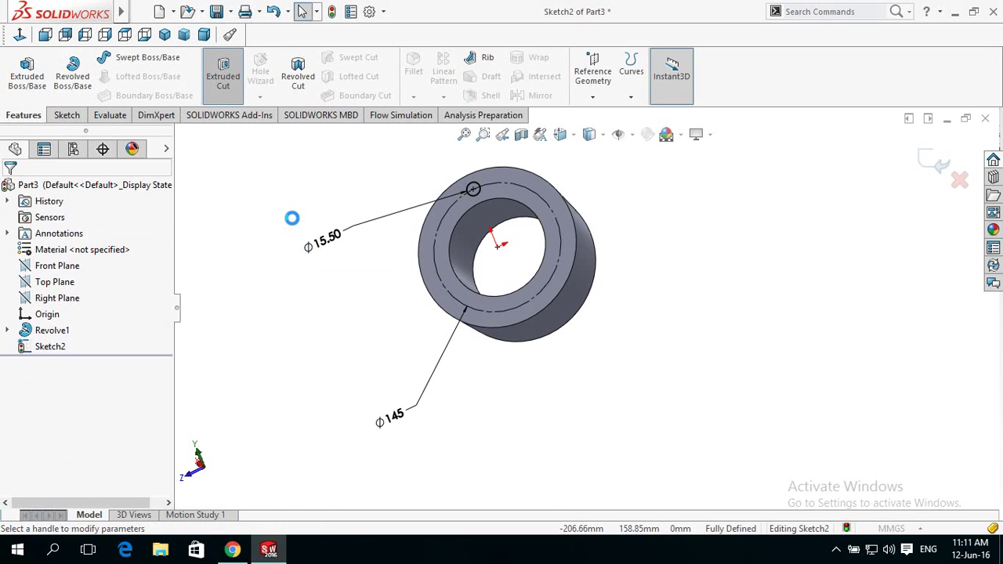
middle_click_drag(319, 240, 513, 276)
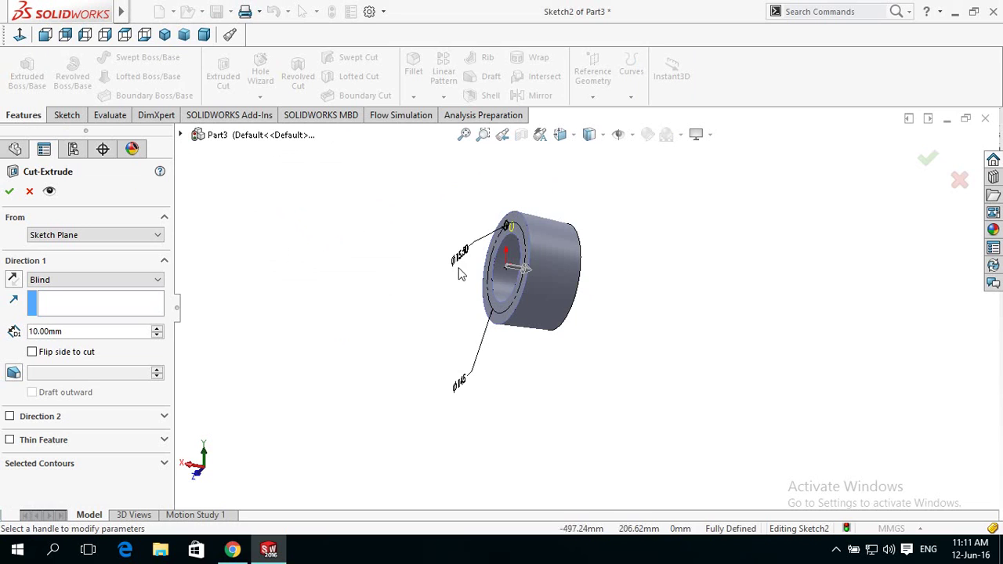
left_click_drag(523, 268, 626, 284)
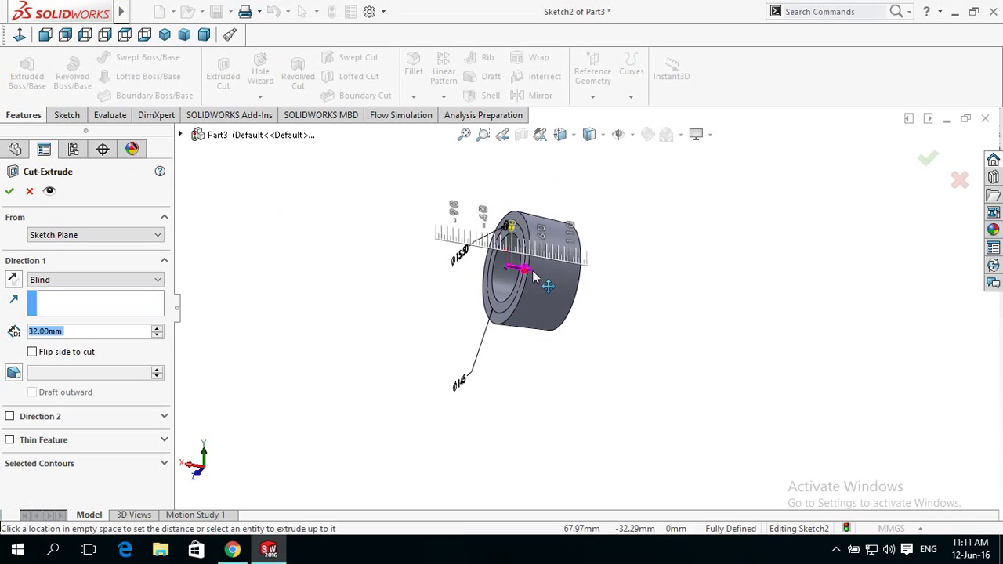
left_click(9, 190)
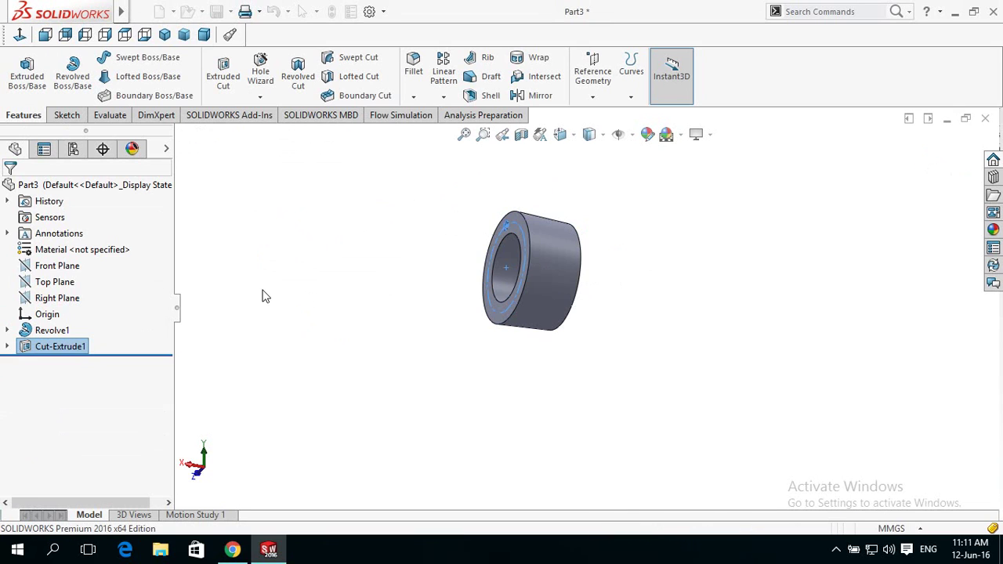
middle_click_drag(308, 284, 363, 330)
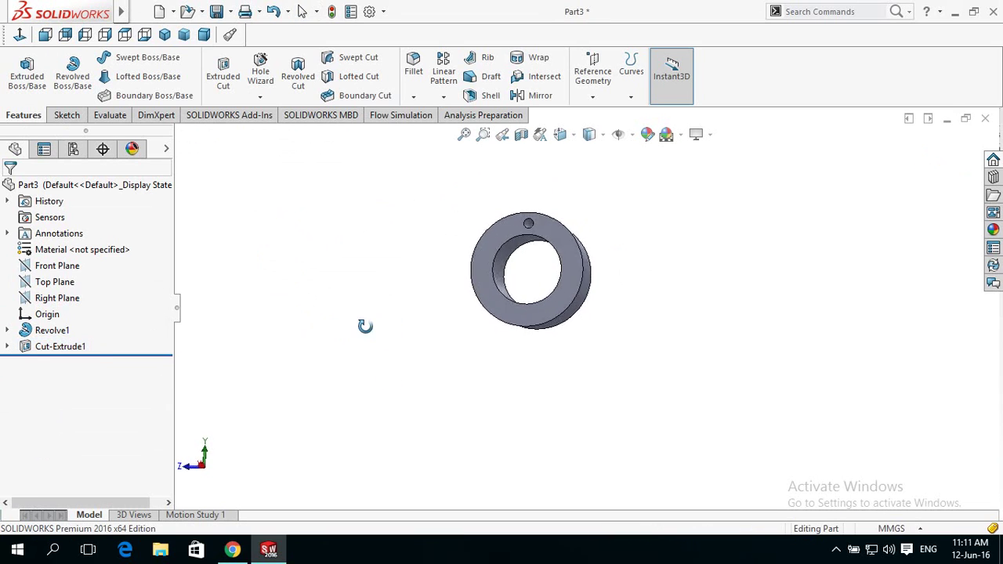
Circular-pattern Cut-Extrude1 into 15 equal instances over 360° about the ring's outer edge
left_click(444, 96)
left_click(462, 131)
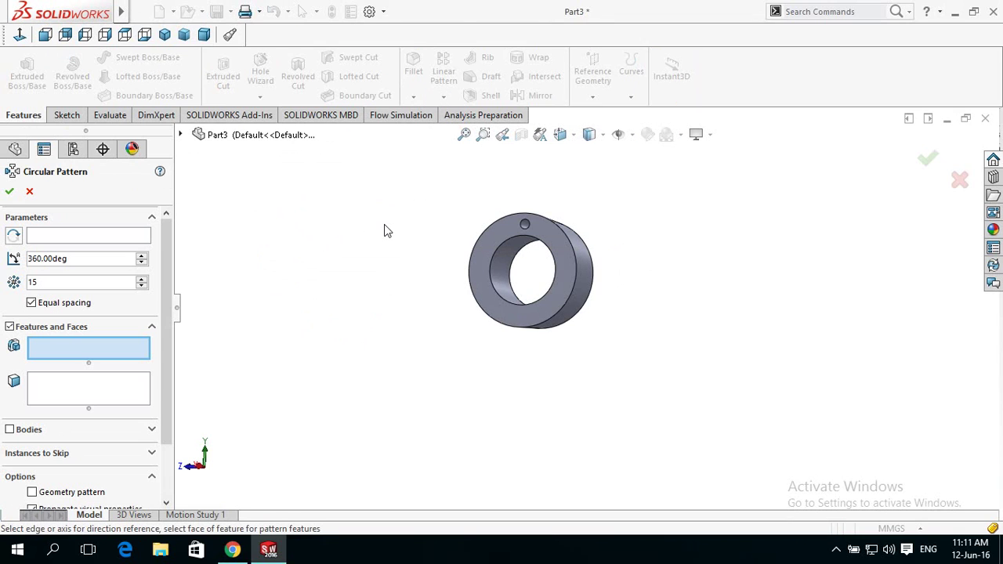
left_click(481, 310)
left_click(70, 349)
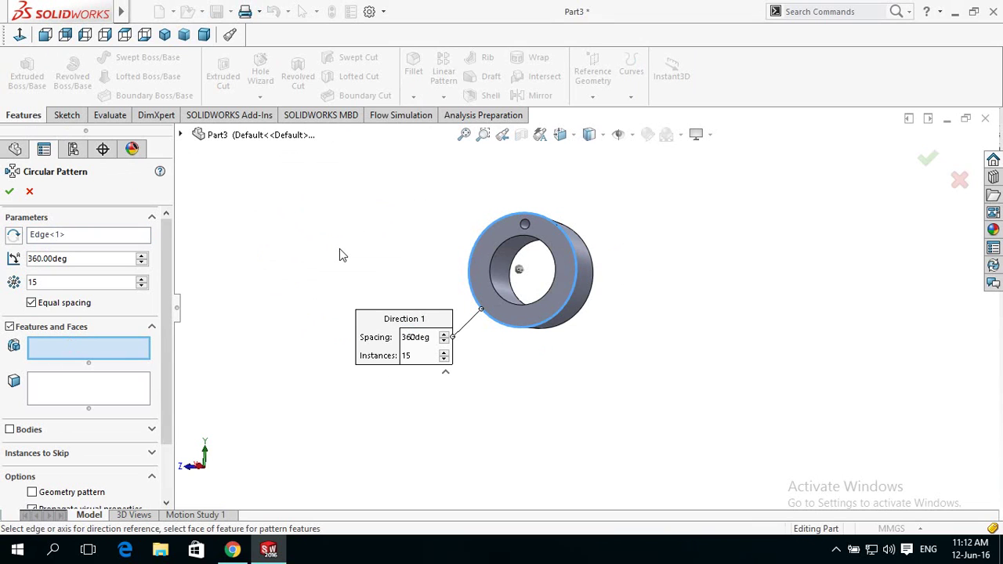
middle_click_drag(339, 248, 348, 245)
left_click(180, 135)
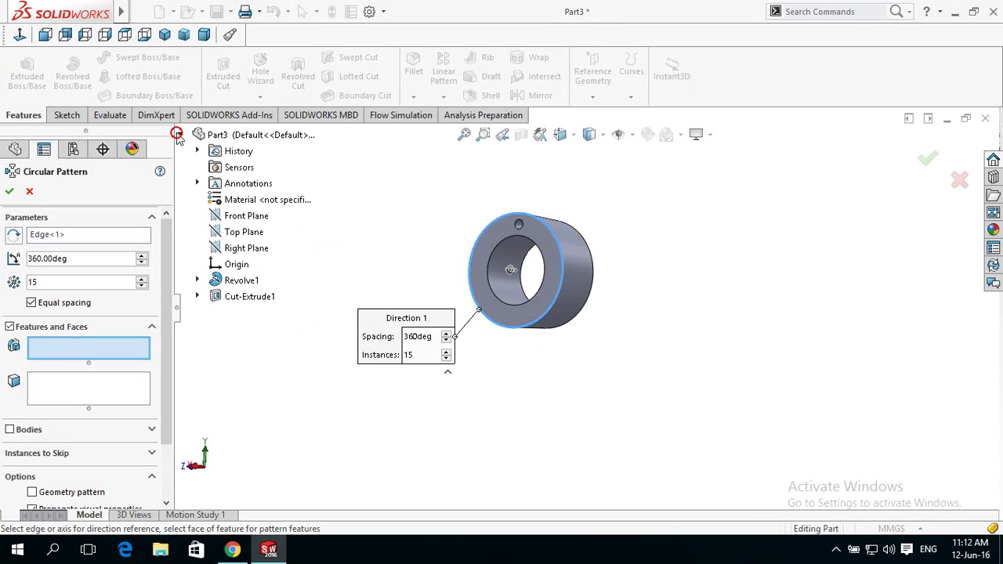
left_click(220, 296)
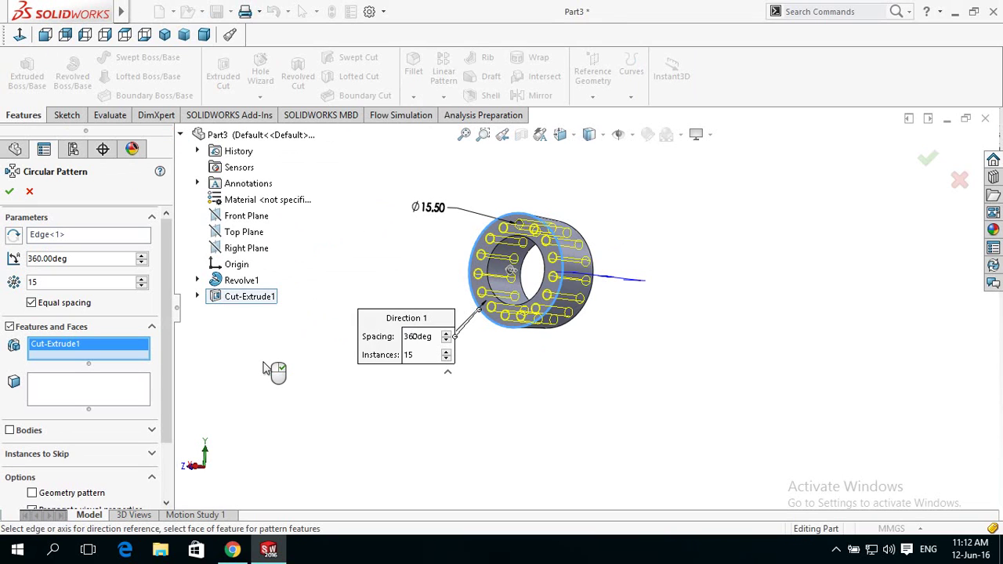
left_click(10, 191)
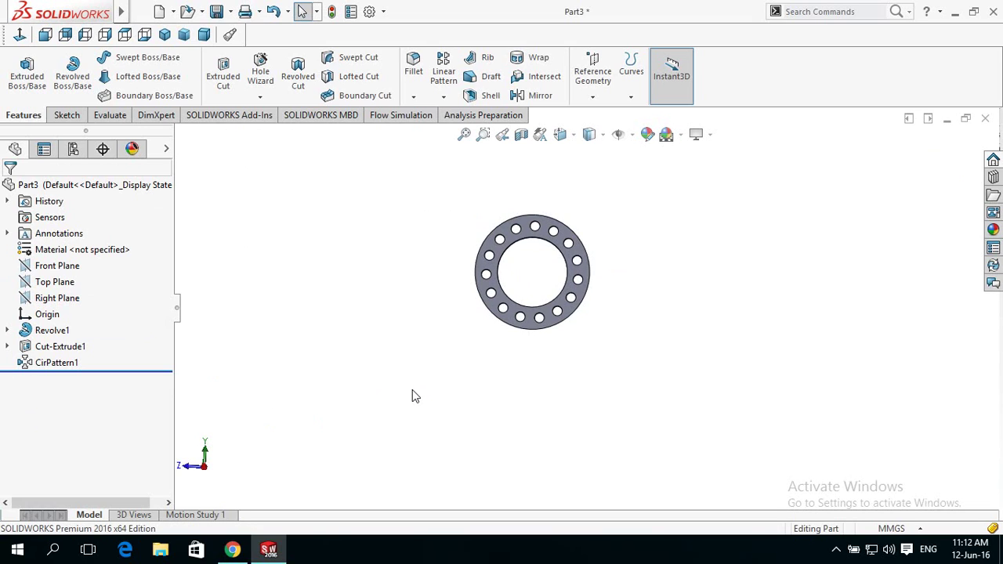
Open Sketch3 on the ring's front face, viewed normal to the face and zoomed to fit
scroll(422, 253, "down", 2)
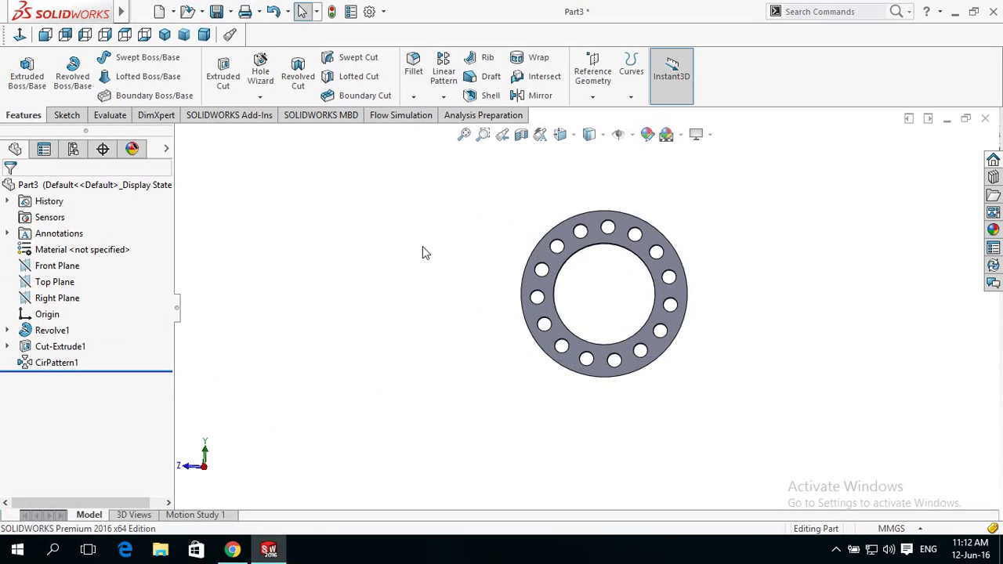
left_click(555, 266)
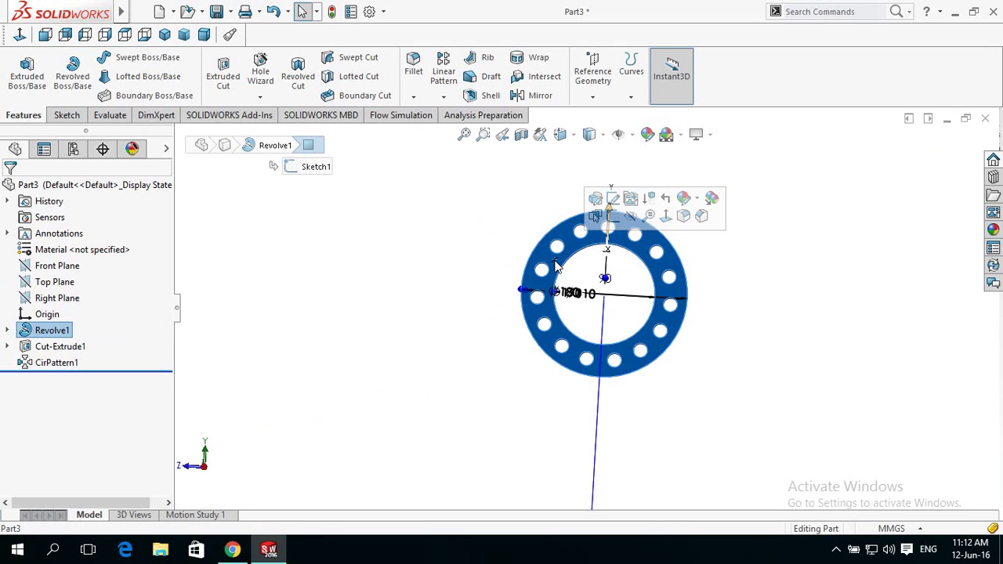
left_click(595, 215)
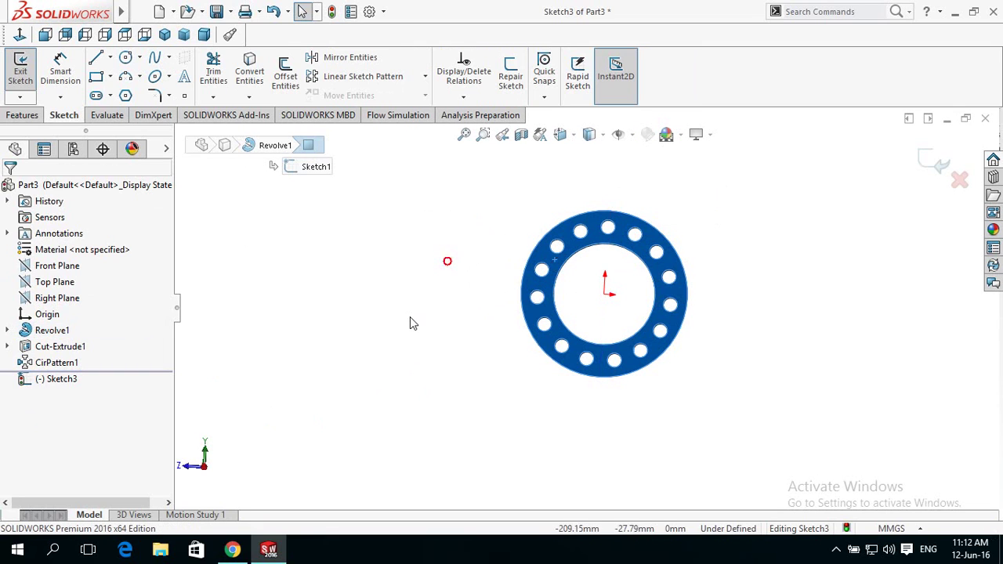
left_click(19, 34)
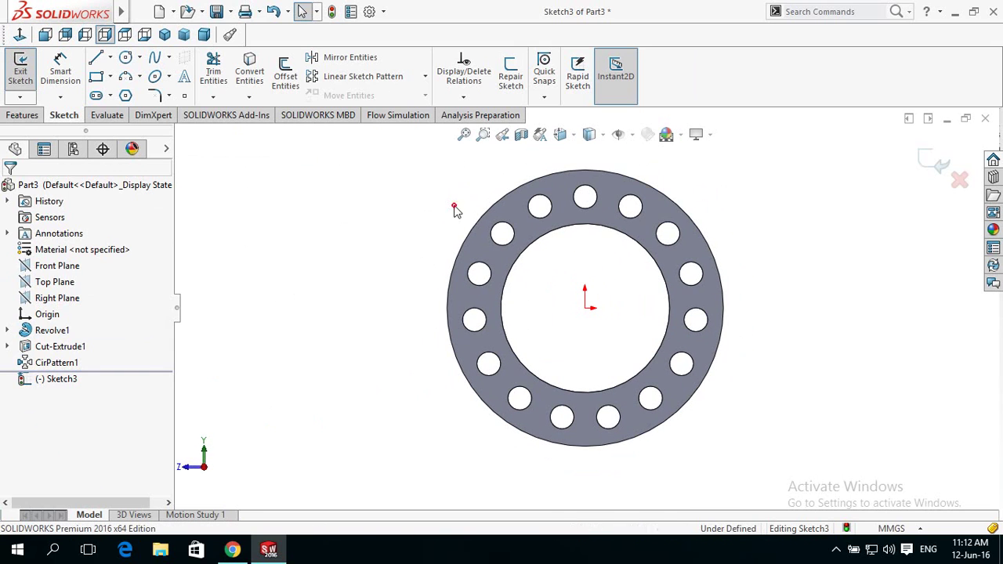
scroll(454, 196, "up", 3)
scroll(470, 187, "down", 5)
scroll(509, 213, "up", 3)
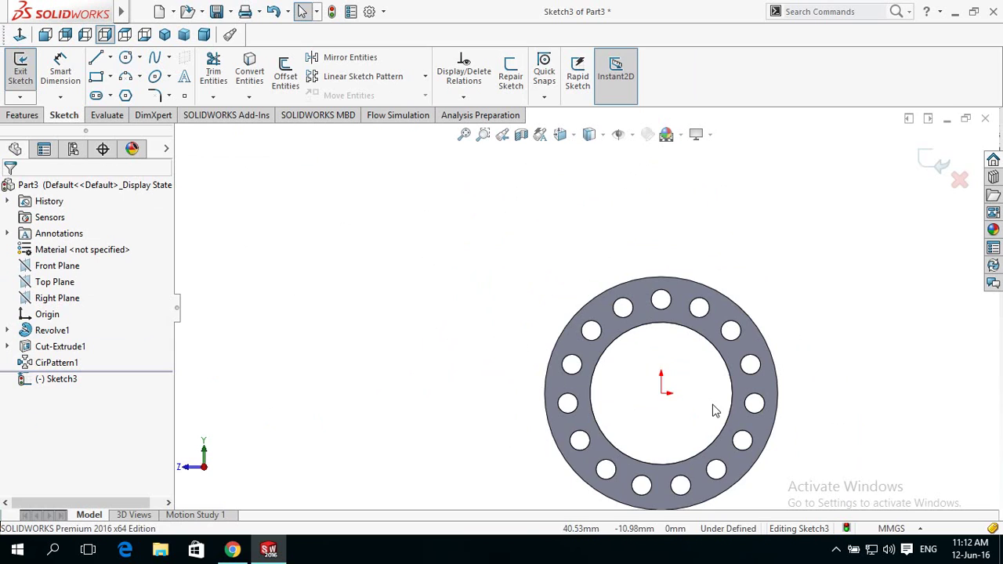
scroll(714, 409, "down", 2)
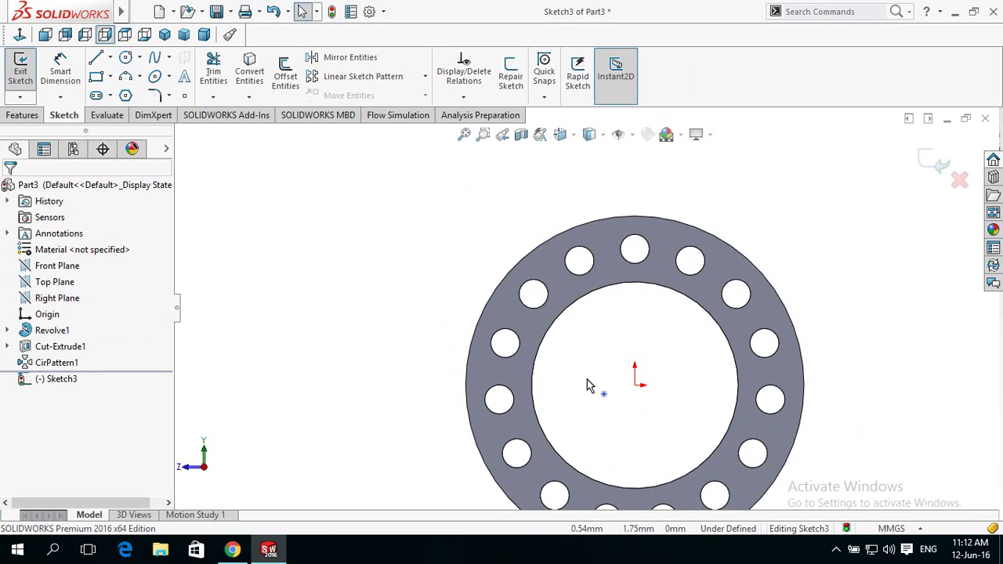
Draw two long parallel slot lines from near the centre past the outer edge, joined by short ends
key("l")
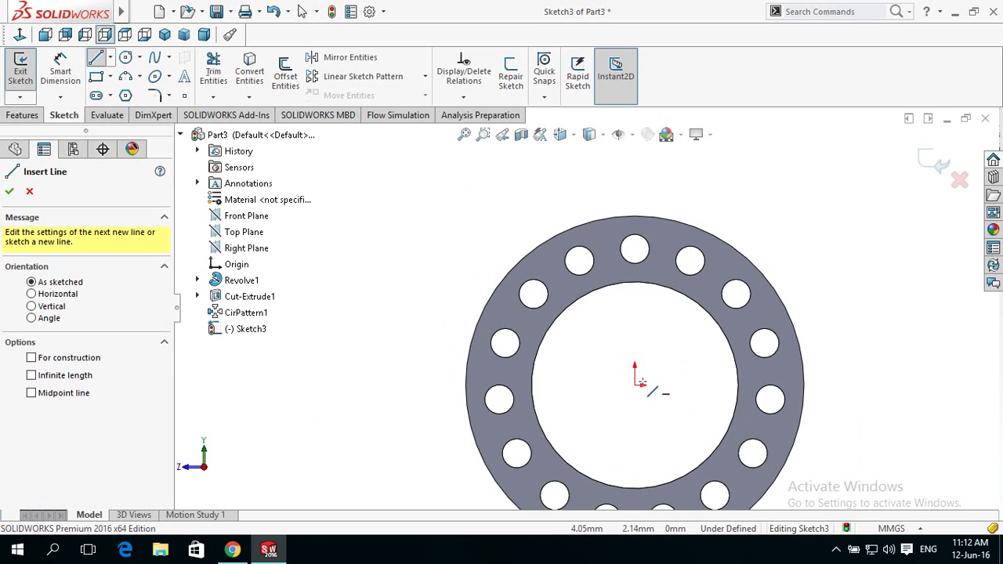
left_click(109, 58)
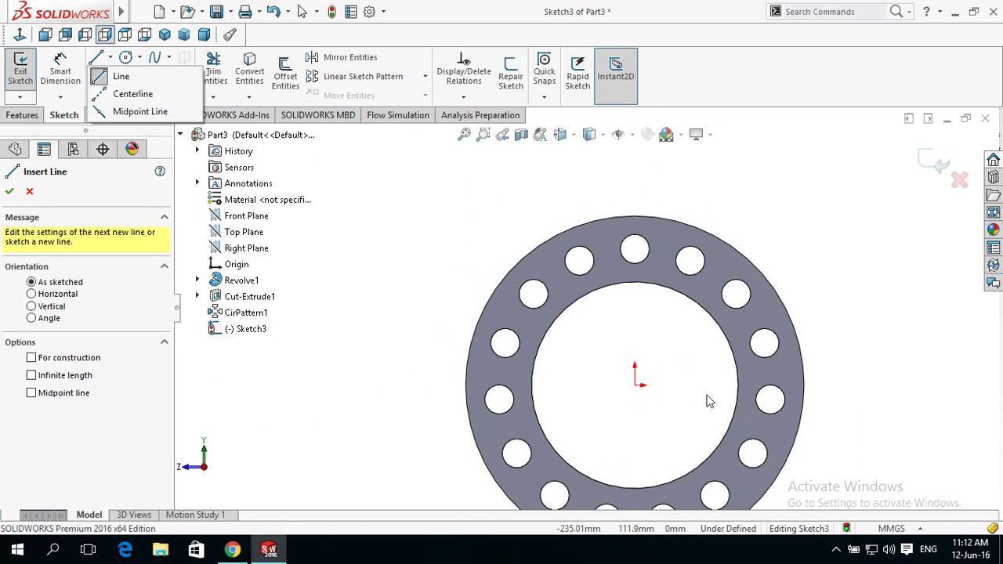
left_click(649, 375)
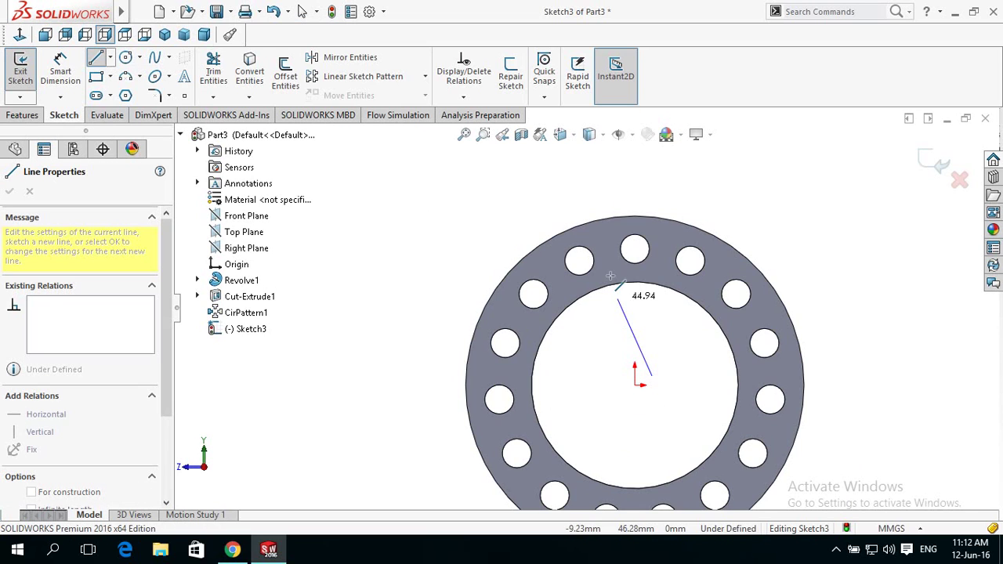
left_click(593, 177)
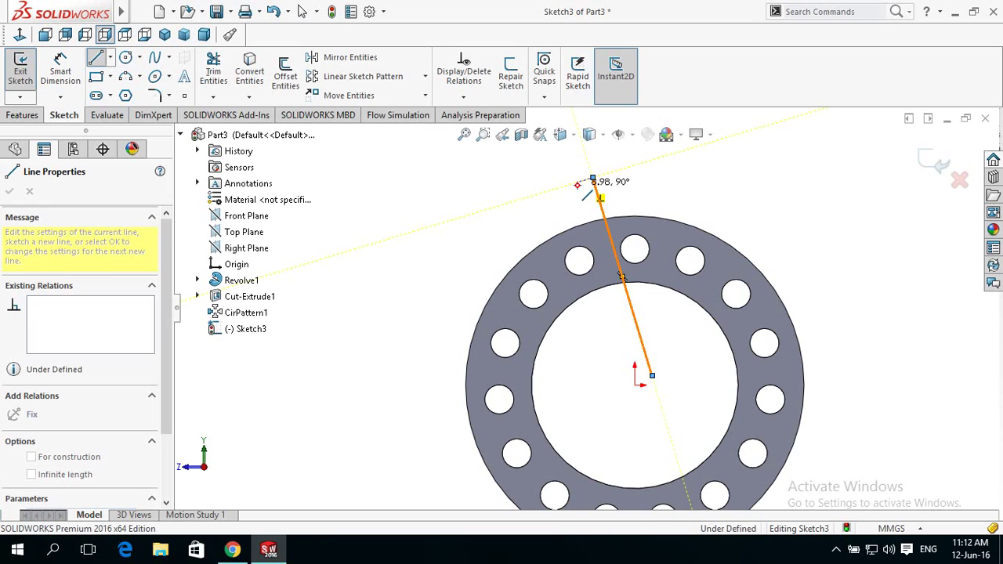
left_click(577, 182)
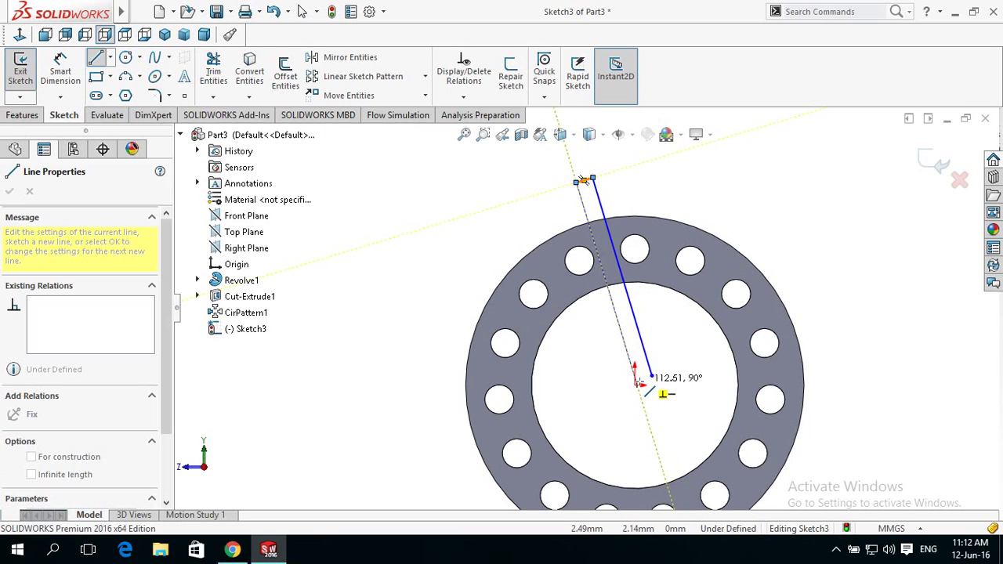
scroll(638, 380, "down", 2)
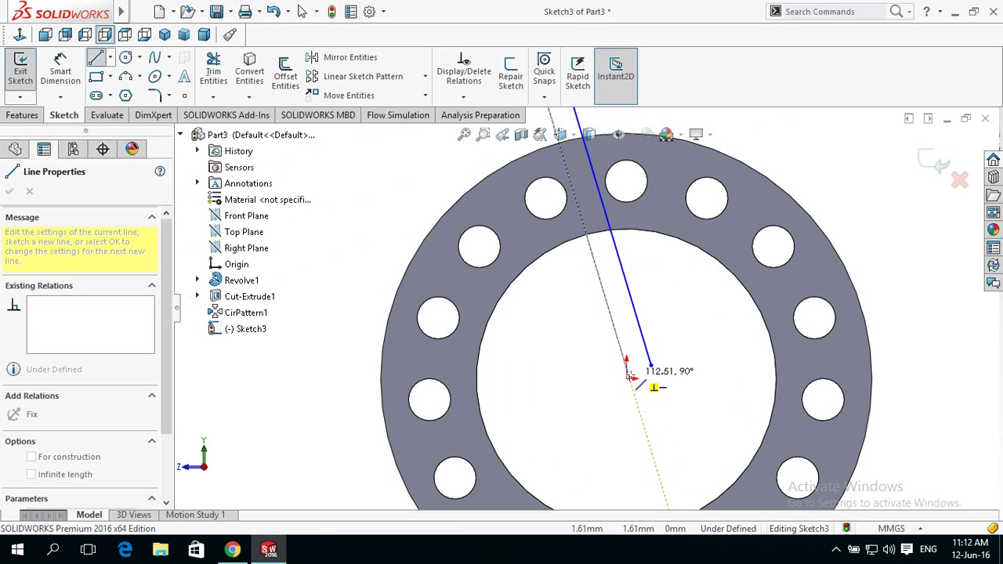
left_click(649, 366)
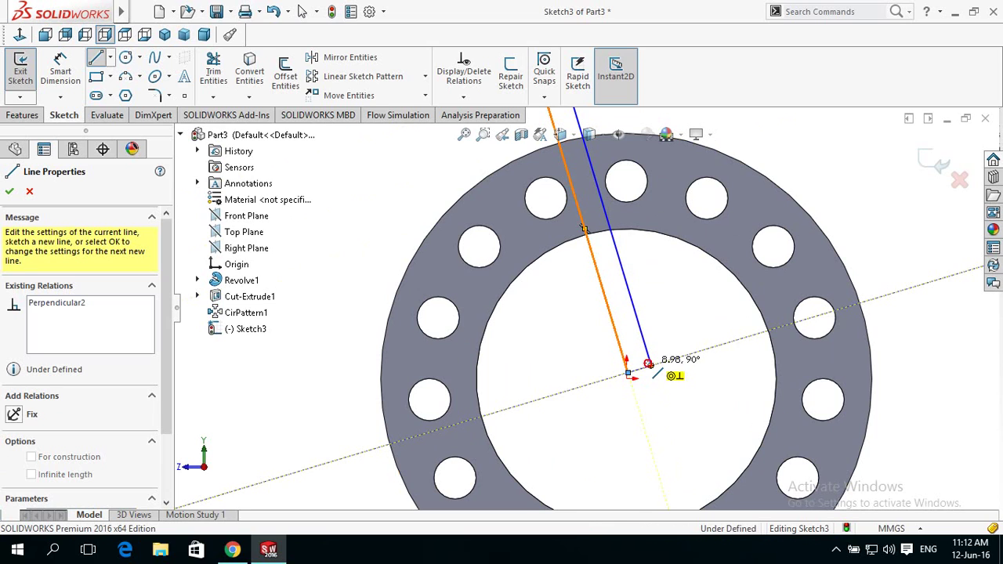
left_click(649, 365)
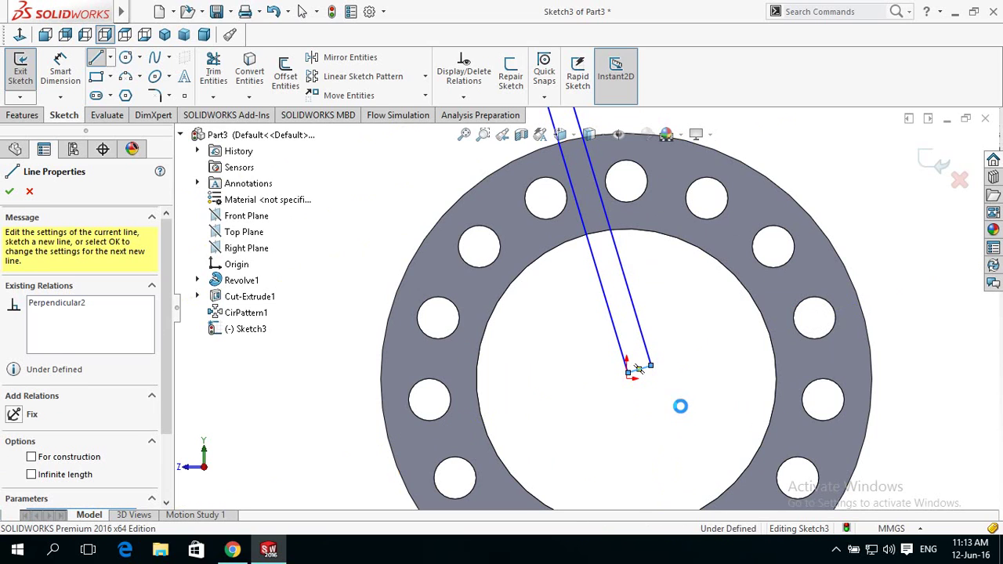
key("Escape")
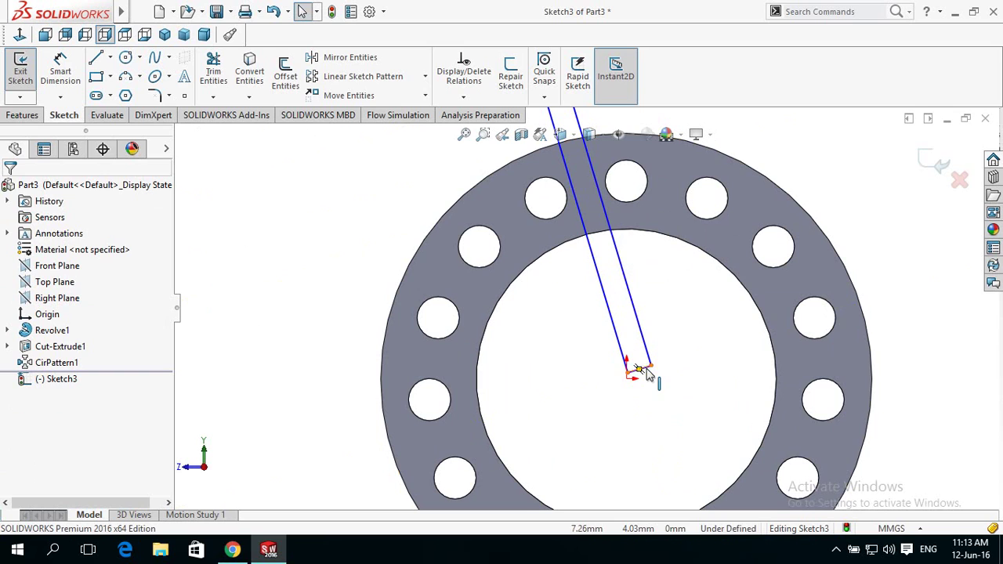
mouse_move(642, 368)
left_mouse_down()
mouse_move(633, 321)
mouse_move(638, 332)
left_mouse_up()
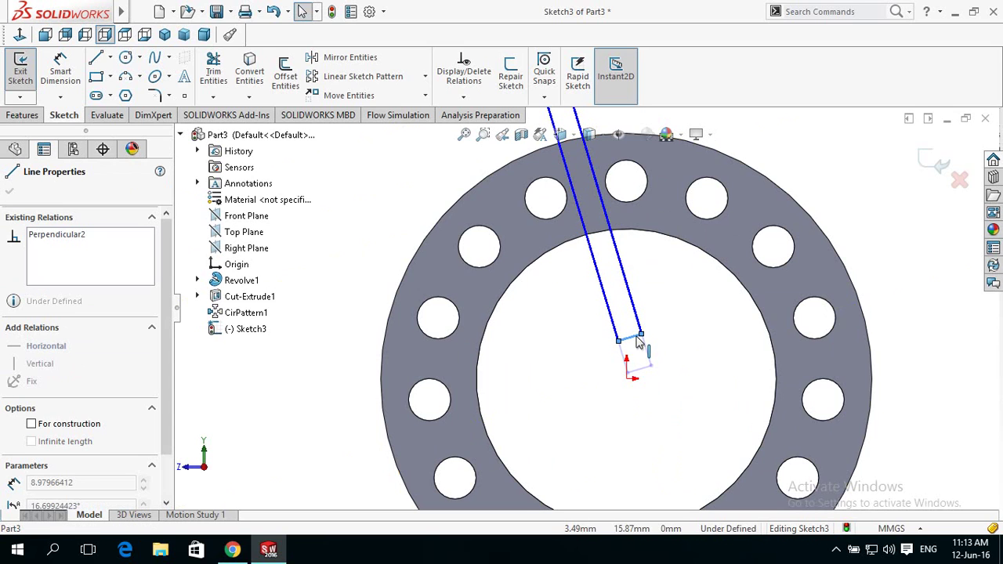
left_click(698, 403)
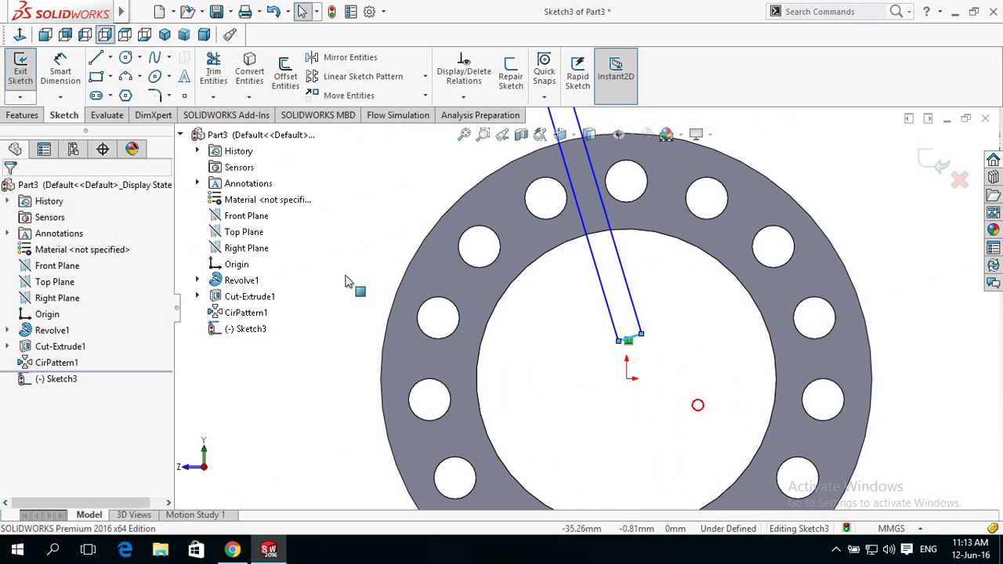
Try a 0° angle on a centerline from the slot's inner corner, then undo and remove it
left_click(110, 58)
left_click(125, 94)
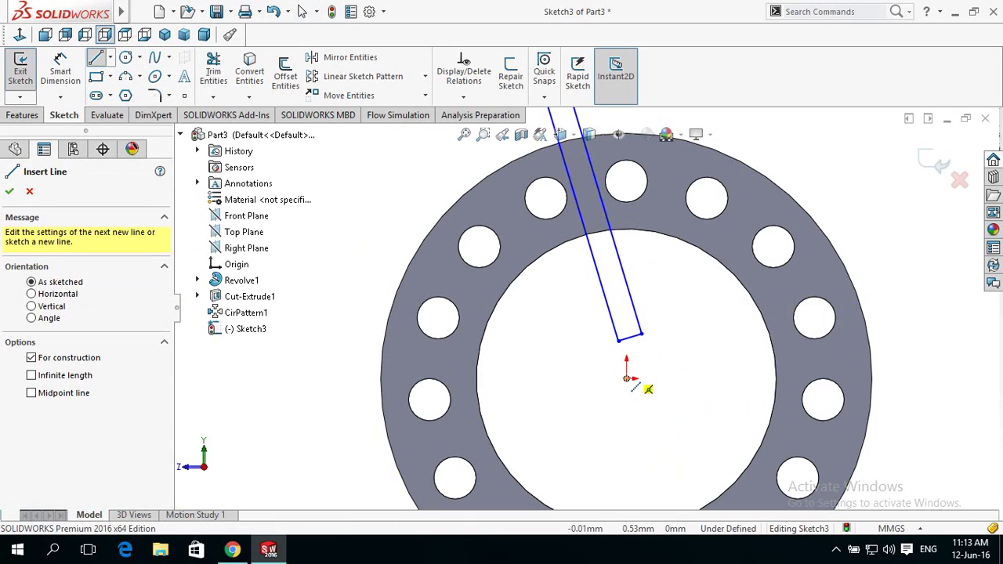
left_click(641, 334)
key("Escape")
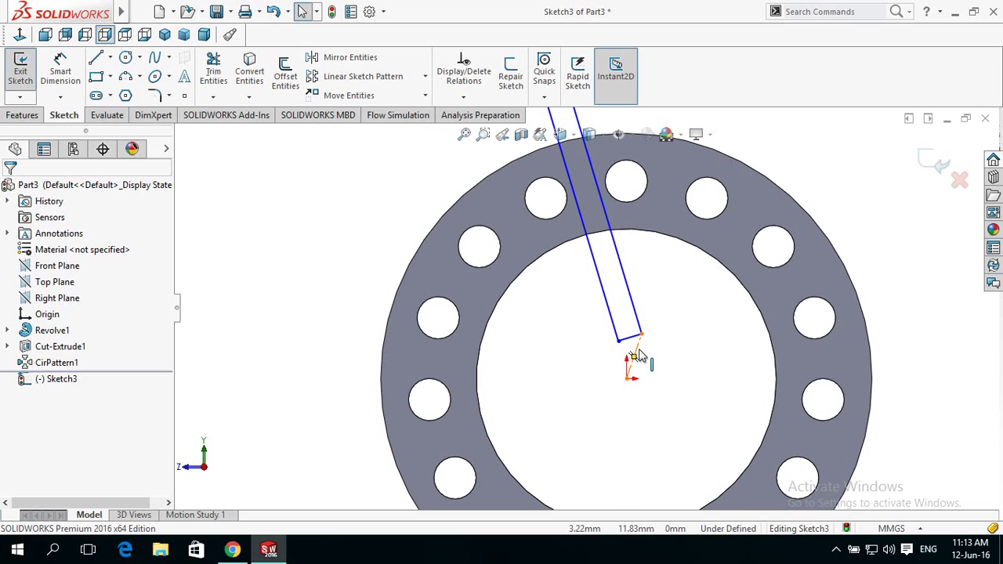
mouse_move(697, 401)
right_mouse_down()
mouse_move(697, 358)
mouse_move(671, 308)
right_mouse_up()
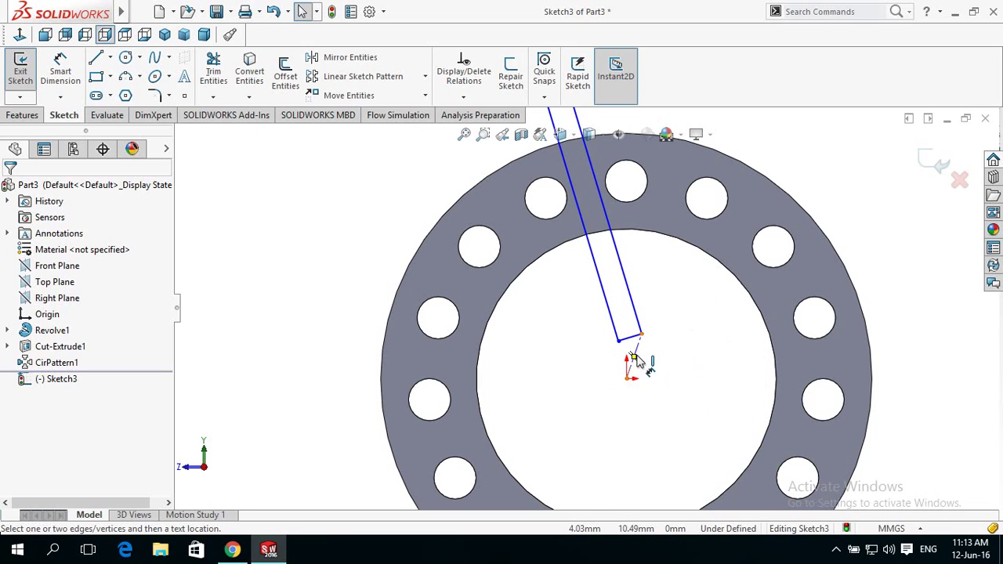
left_click(652, 324)
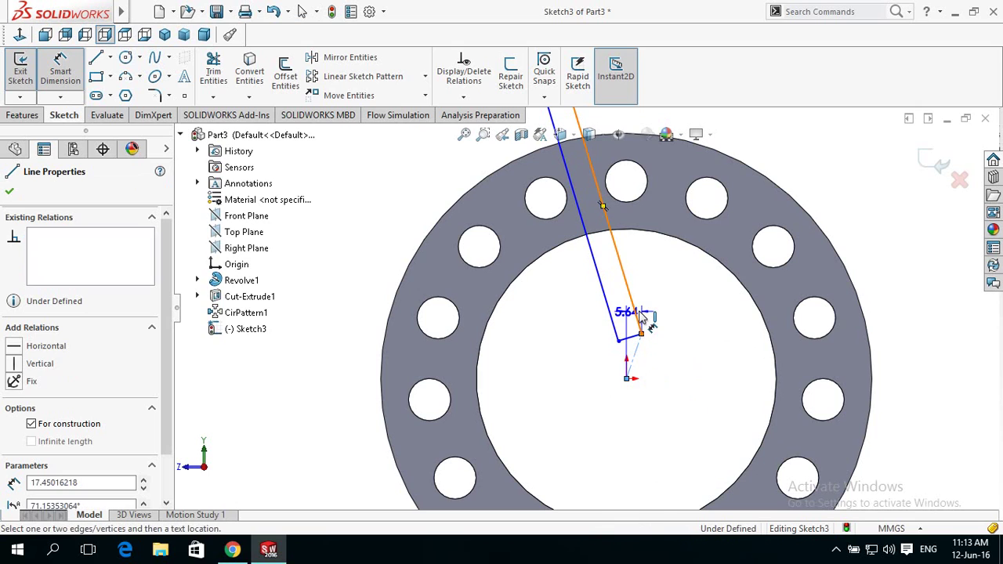
left_click(633, 307)
left_click(710, 394)
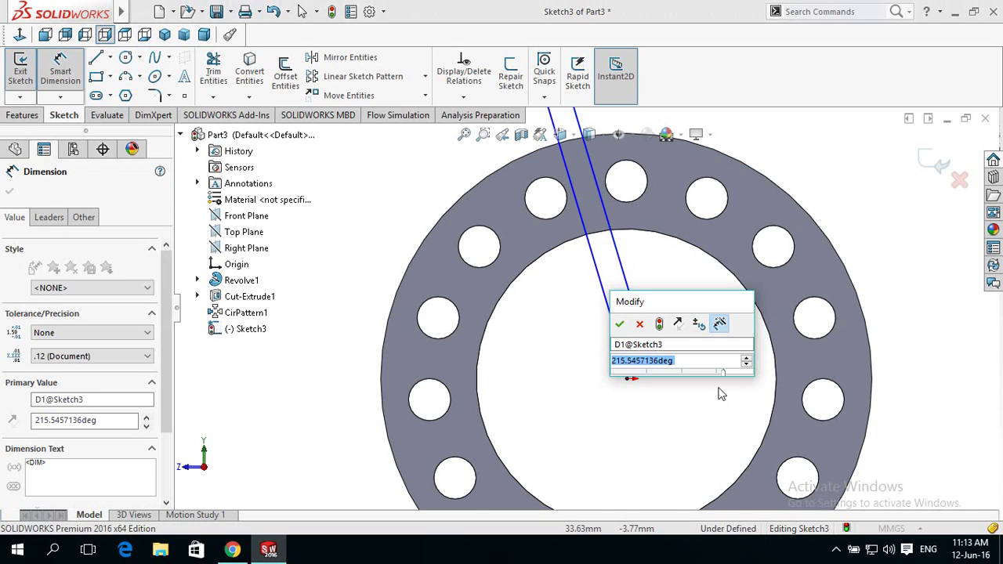
type("0")
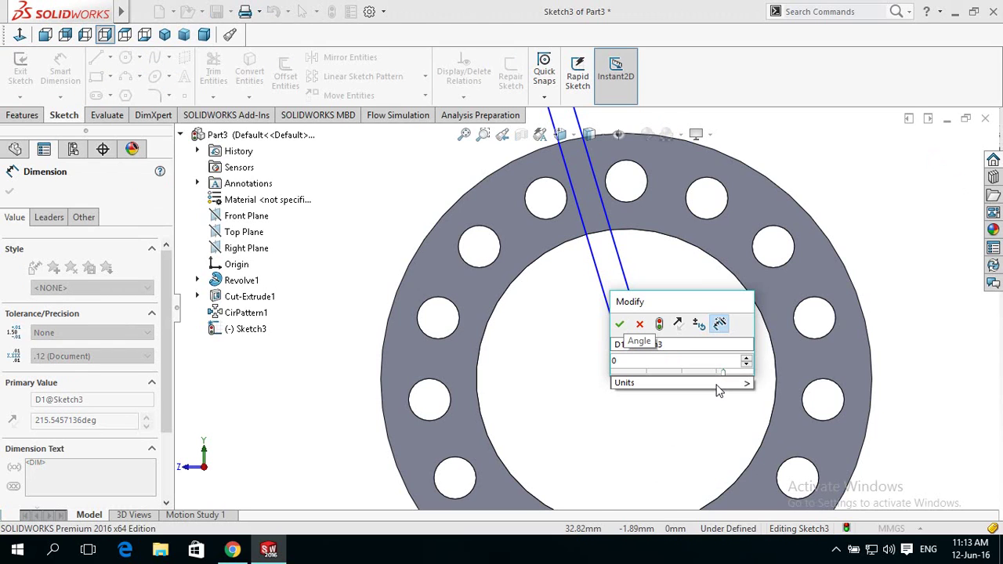
left_click(619, 323)
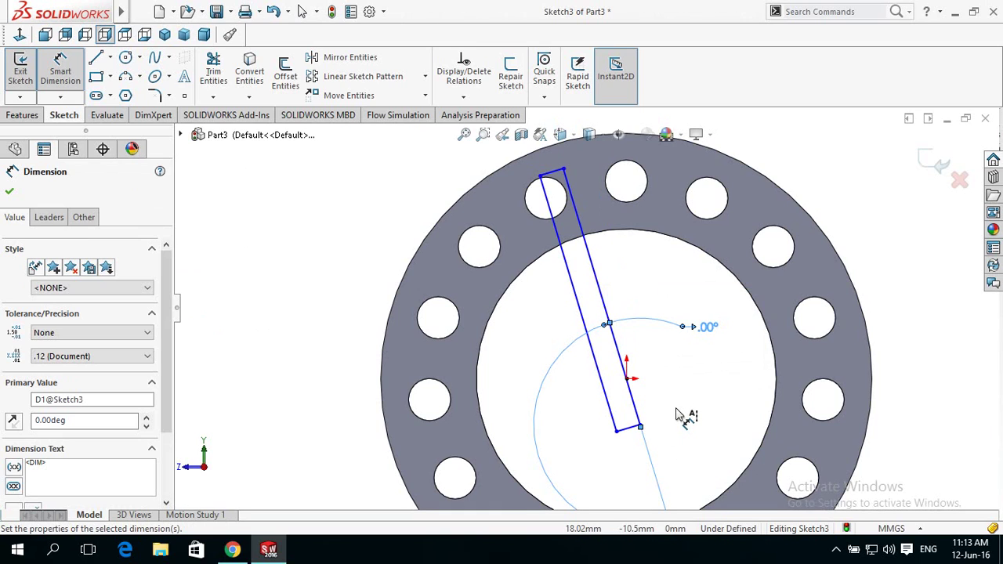
key("ctrl+z")
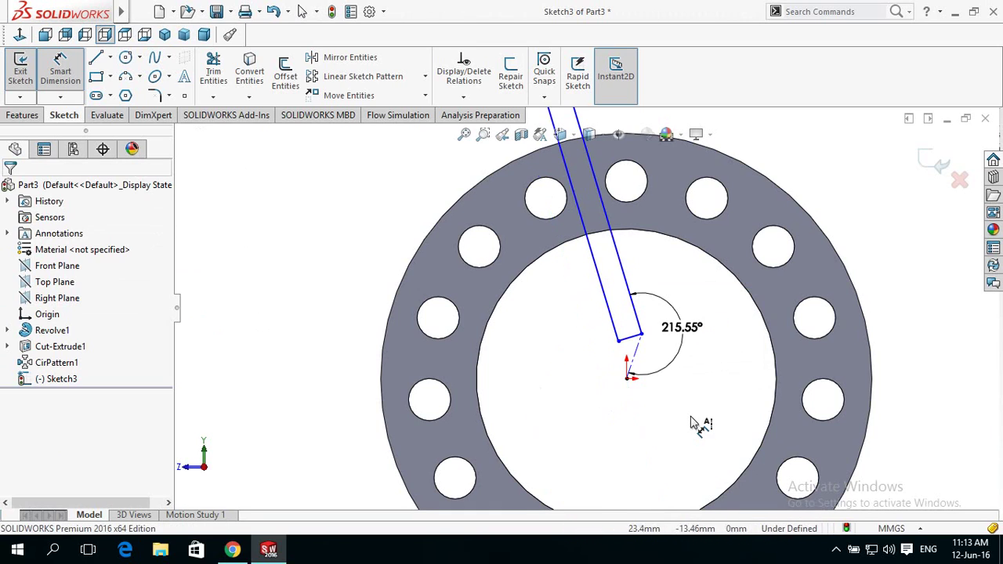
key("Escape")
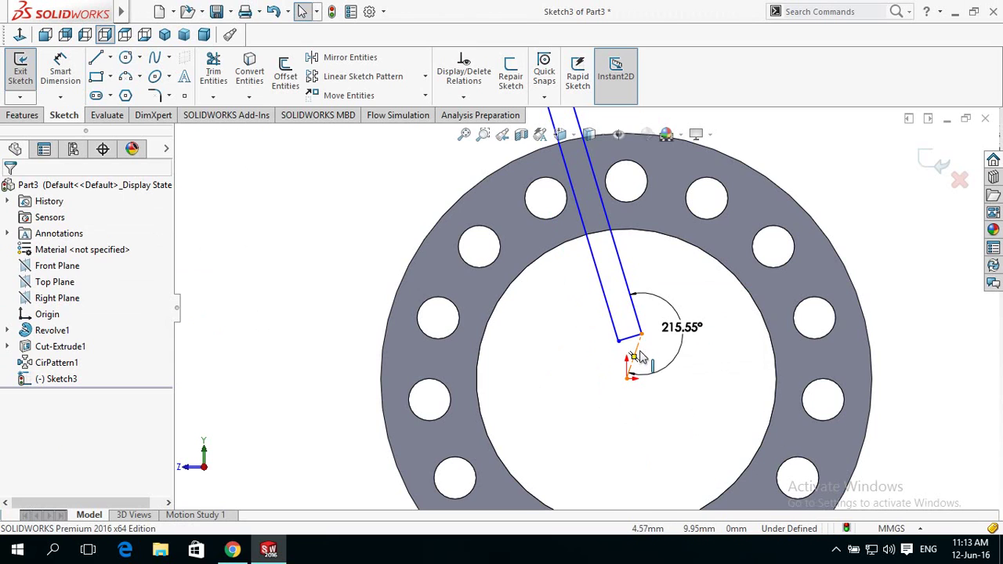
left_click(638, 348)
key("Escape")
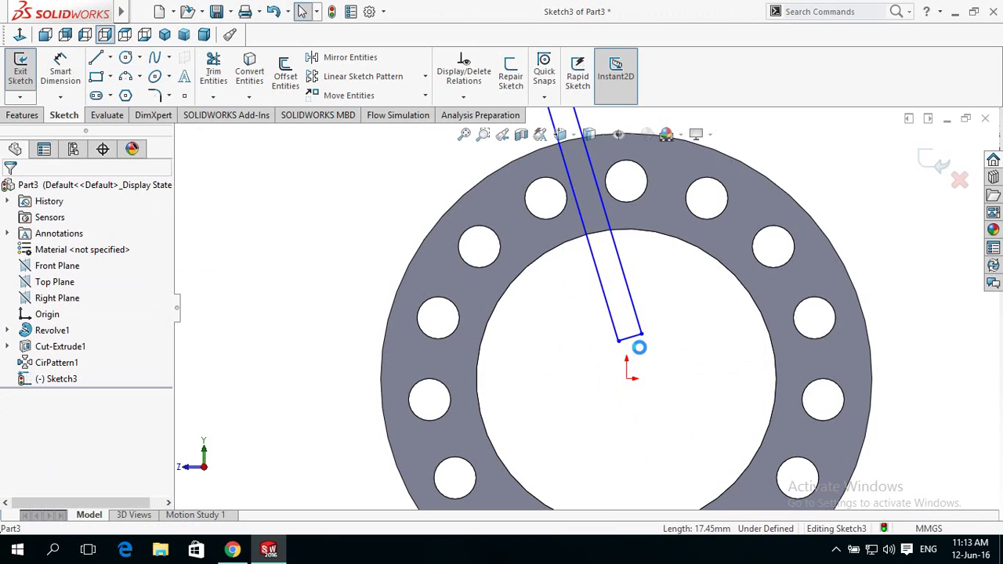
Draw a centerline from the origin to the slot end and dimension its angle to the slot edge as 0°
left_click(125, 58)
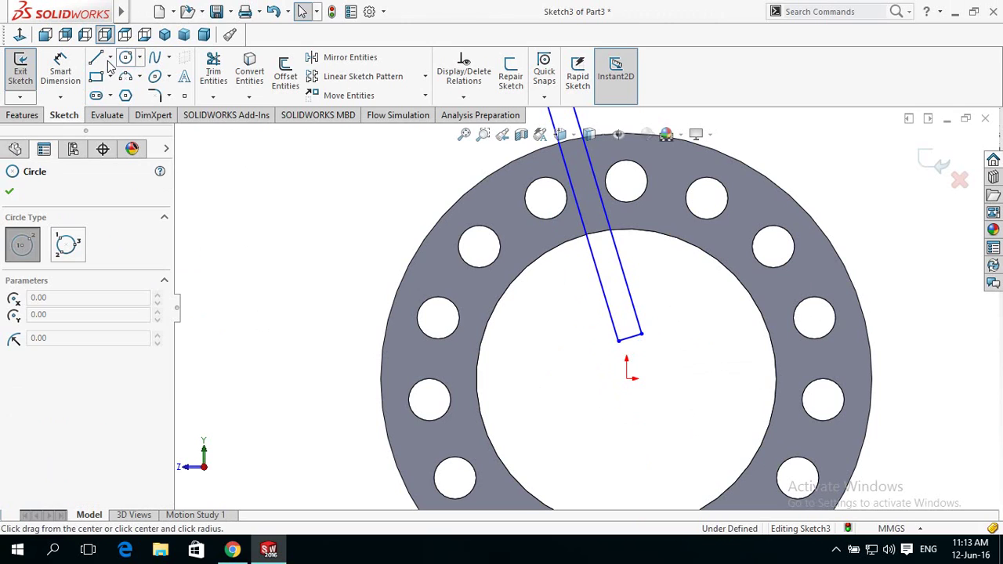
left_click(111, 60)
left_click(141, 92)
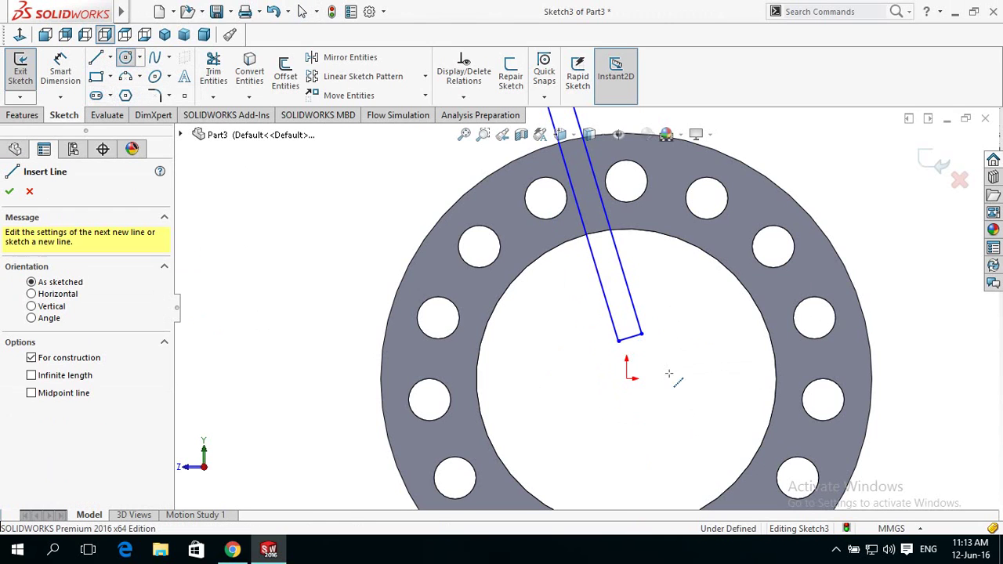
left_click(627, 379)
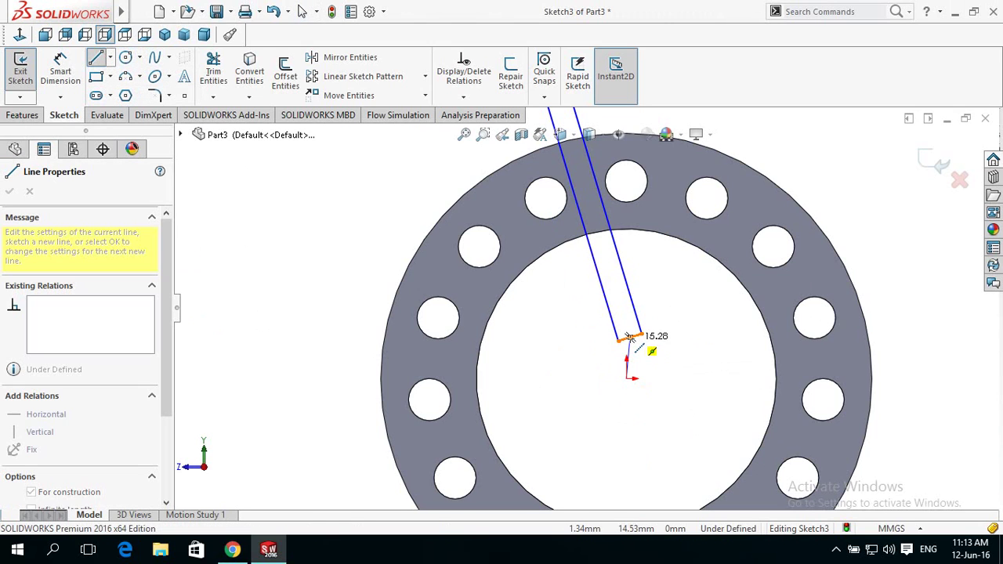
key("Escape")
right_click_drag(702, 413, 705, 309)
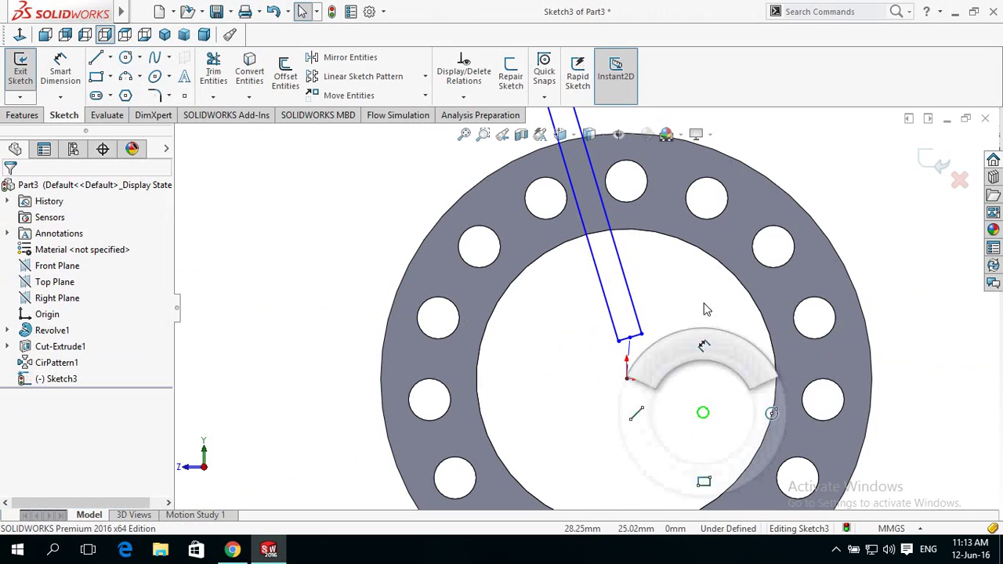
left_click(635, 343)
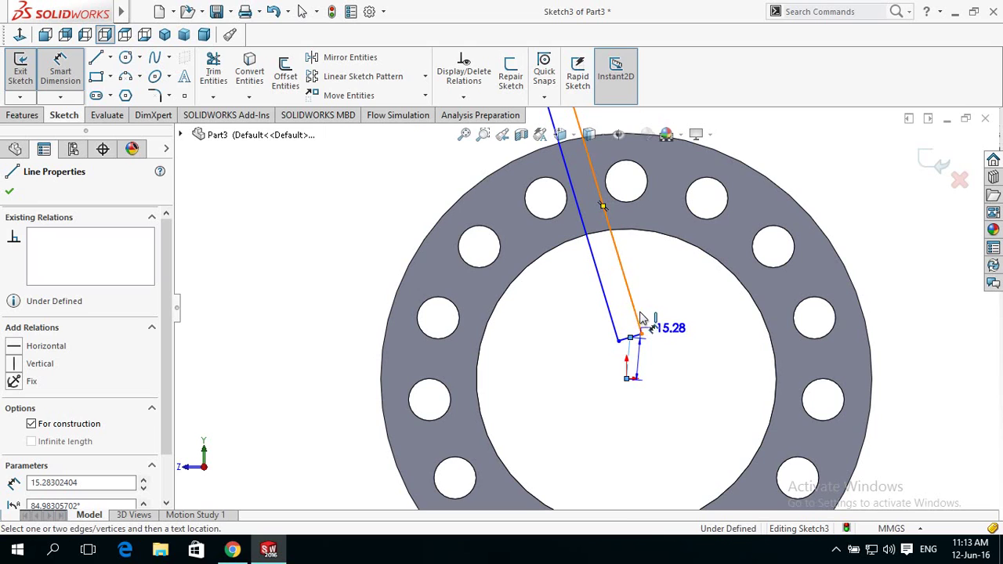
left_click(640, 315)
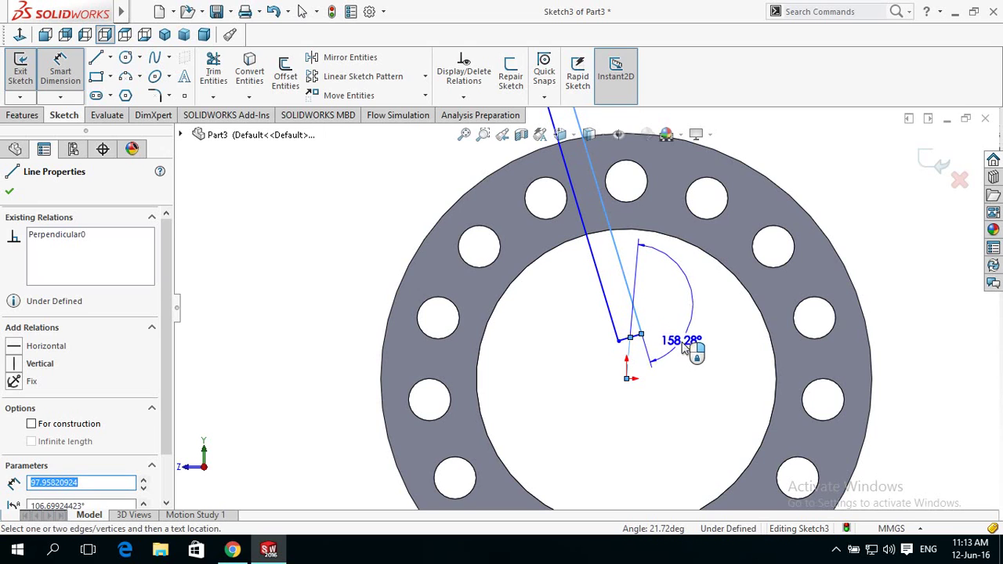
left_click(682, 351)
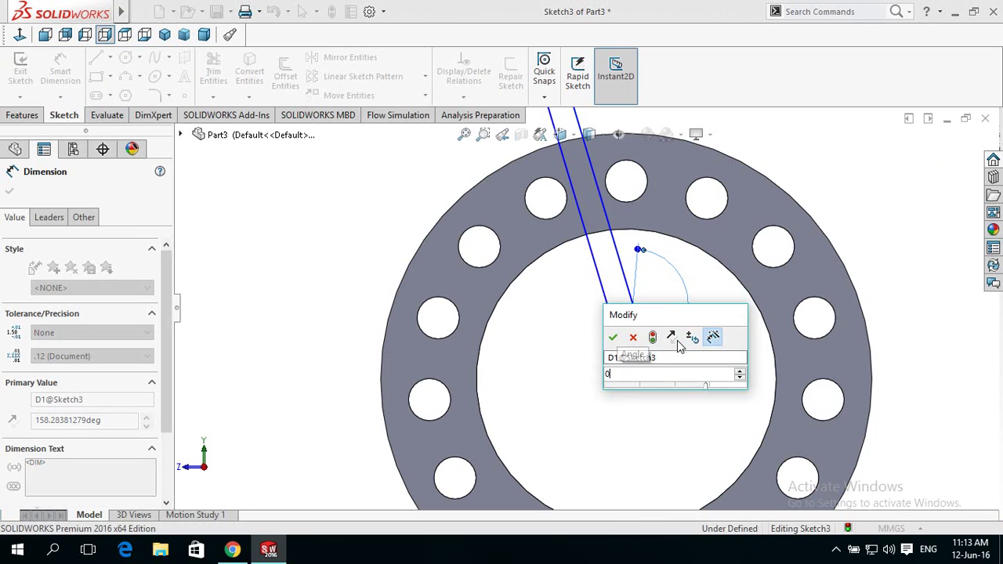
key("Return")
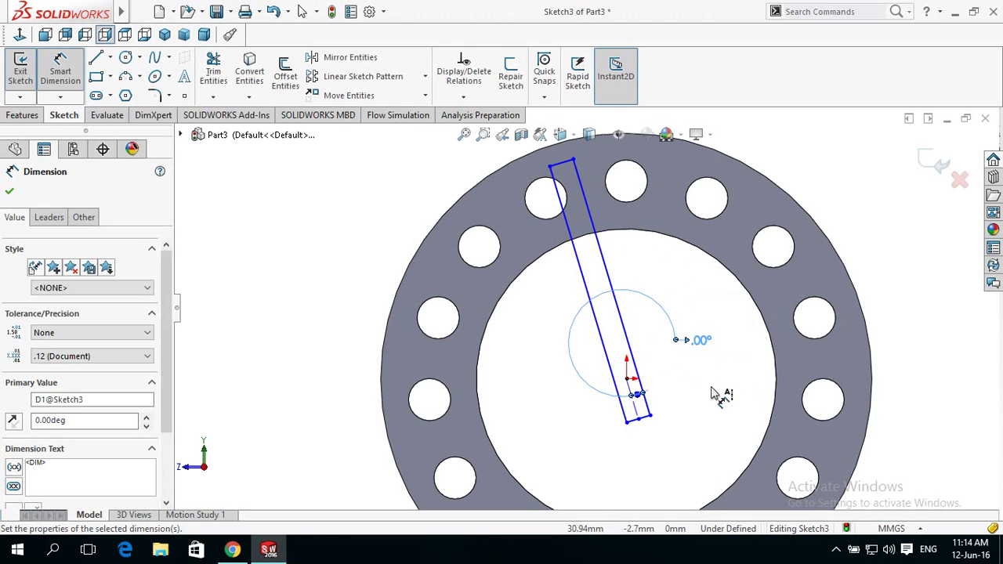
Set up Rotate Entities on all slot lines about the origin with a -5° angle
left_click(424, 95)
left_click(358, 150)
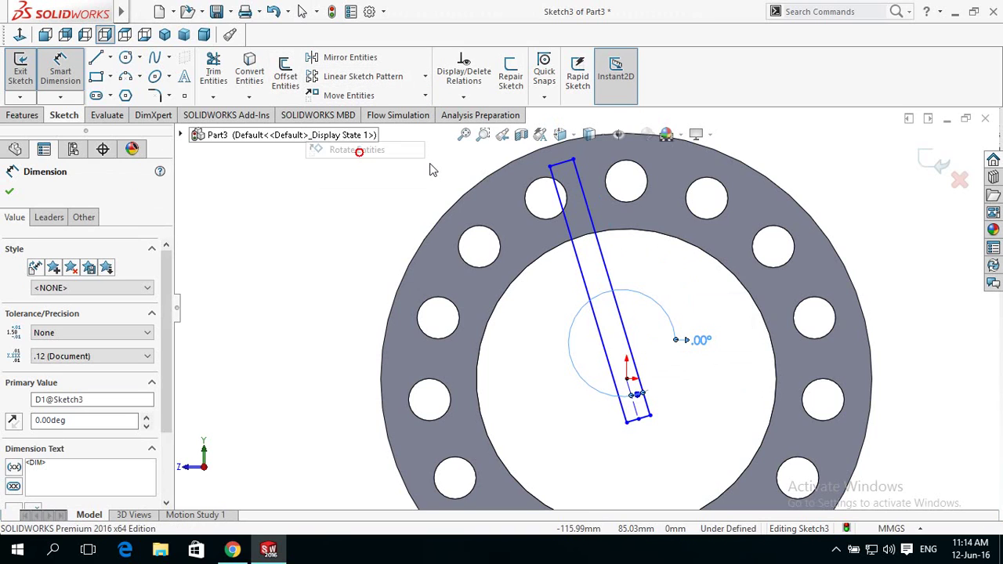
left_click_drag(602, 455, 517, 157)
left_click_drag(672, 447, 569, 368)
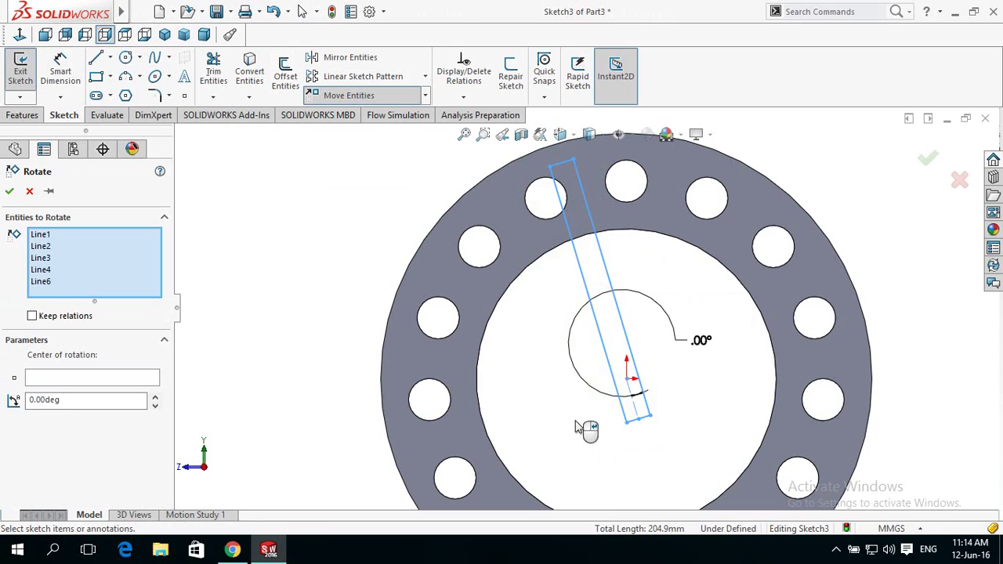
left_click(69, 377)
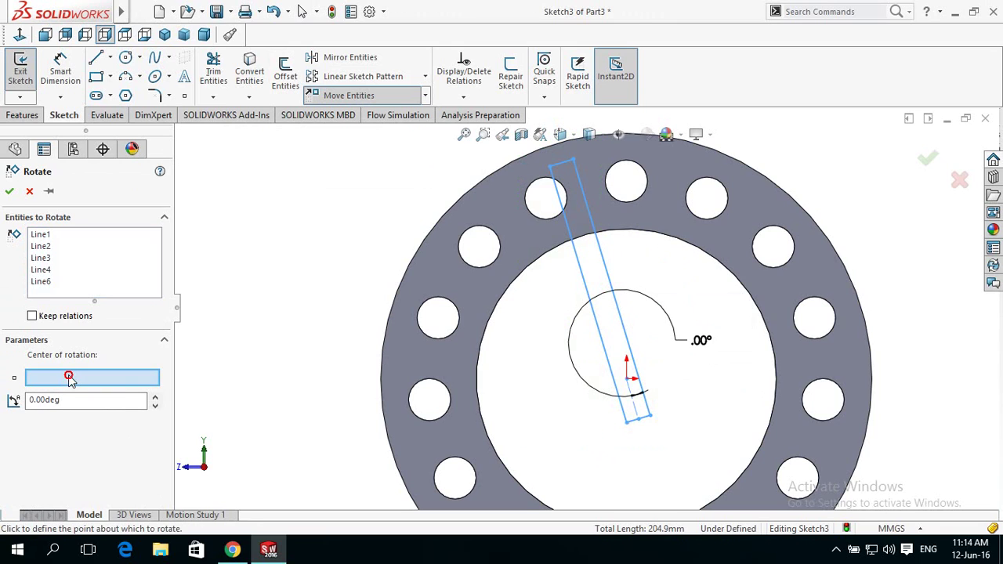
left_click(627, 380)
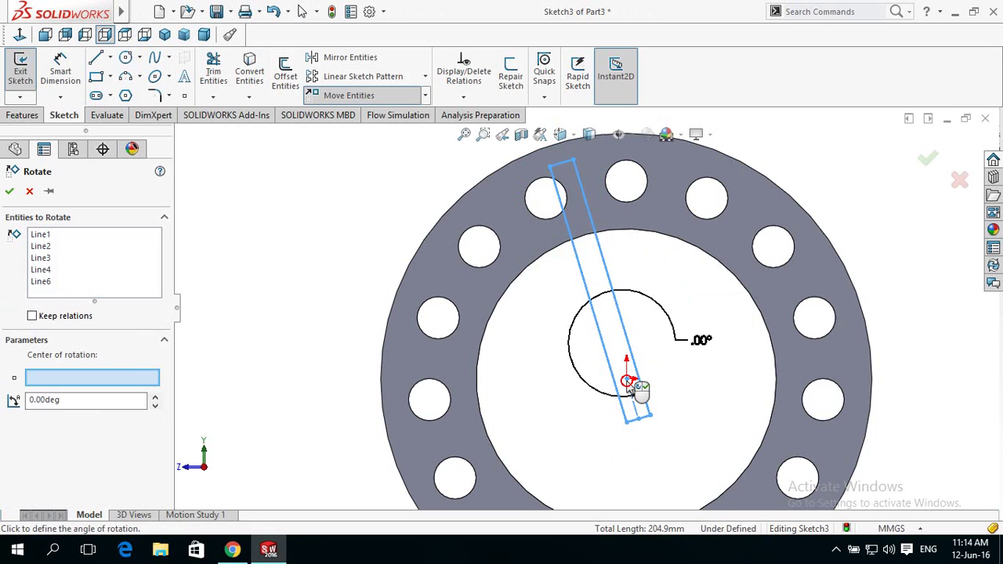
left_click(155, 400)
left_click(155, 400)
left_click(155, 401)
left_click(155, 400)
left_click(156, 400)
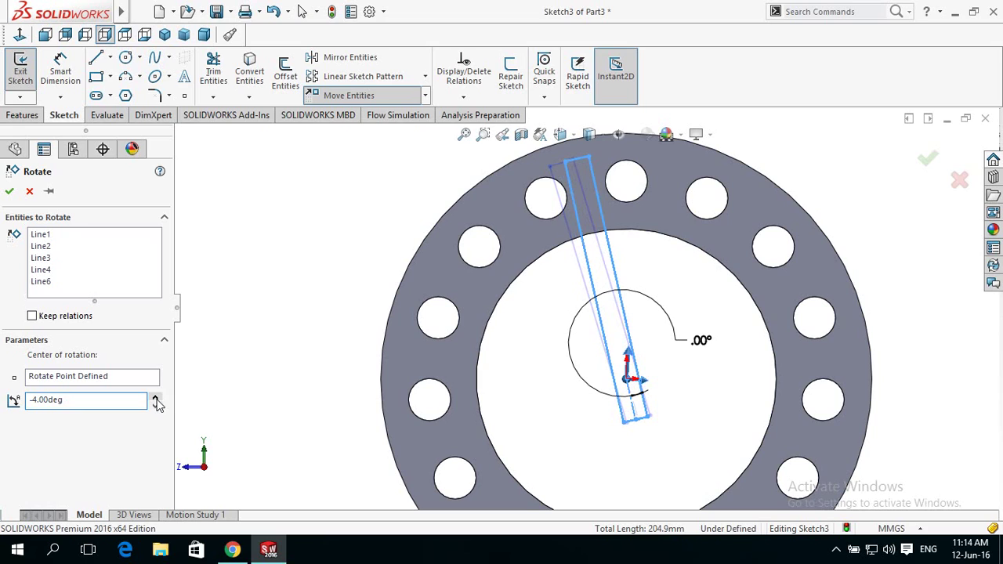
left_click(157, 409)
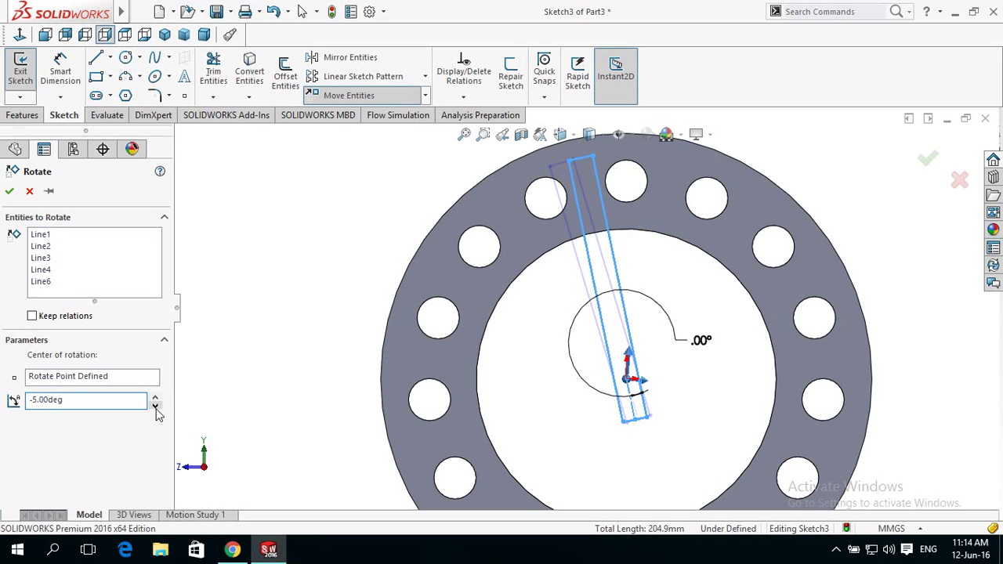
Apply the -5° rotation, then discard a trial length dimension on the slot's bottom line
left_click(10, 192)
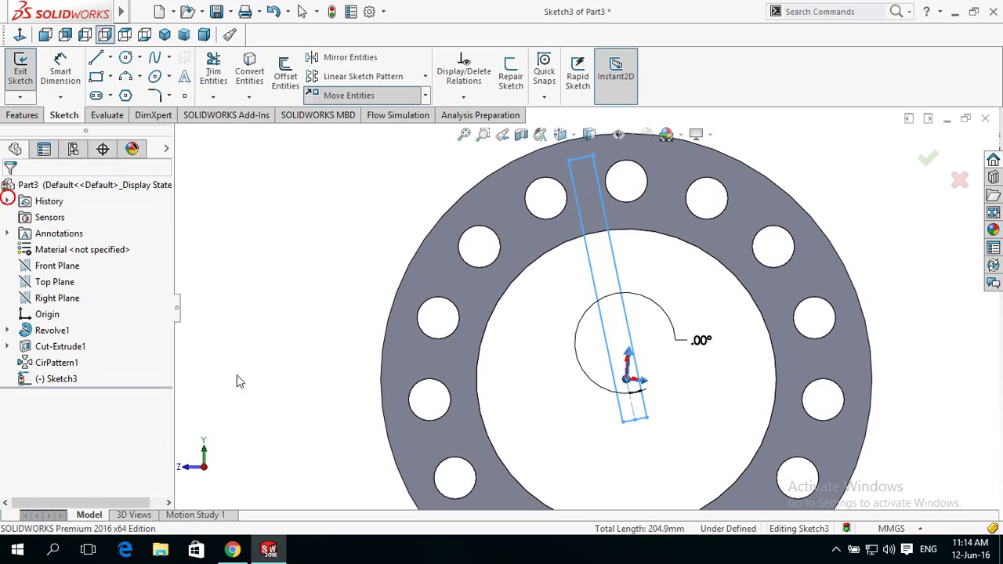
right_click_drag(249, 345, 254, 286)
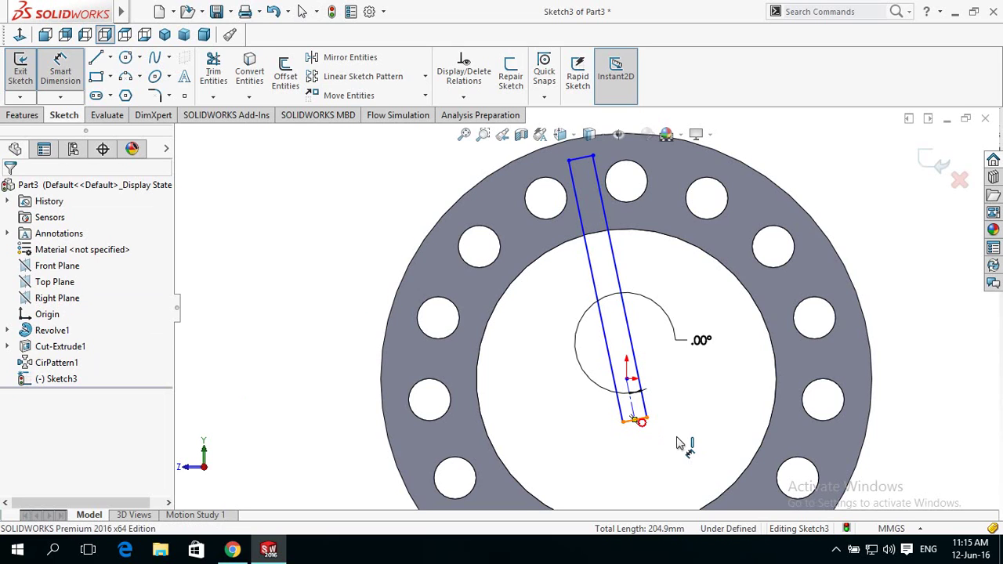
left_click(636, 419)
left_click(696, 423)
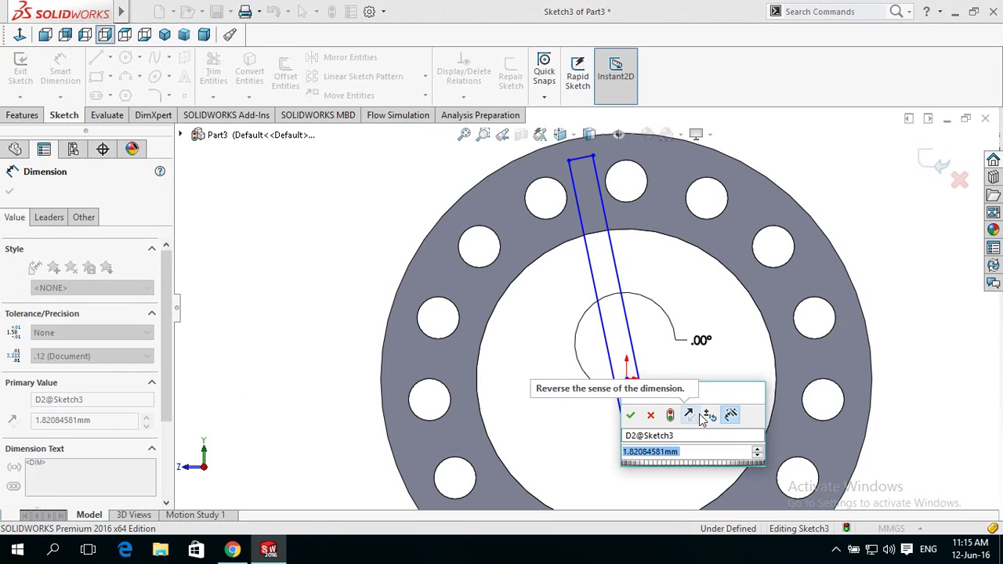
key("Escape")
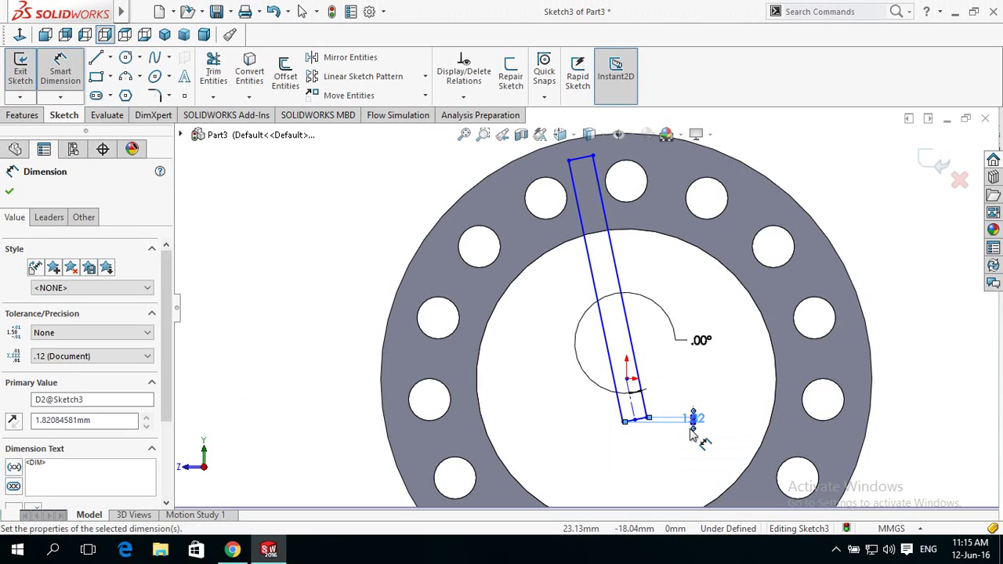
key("Escape")
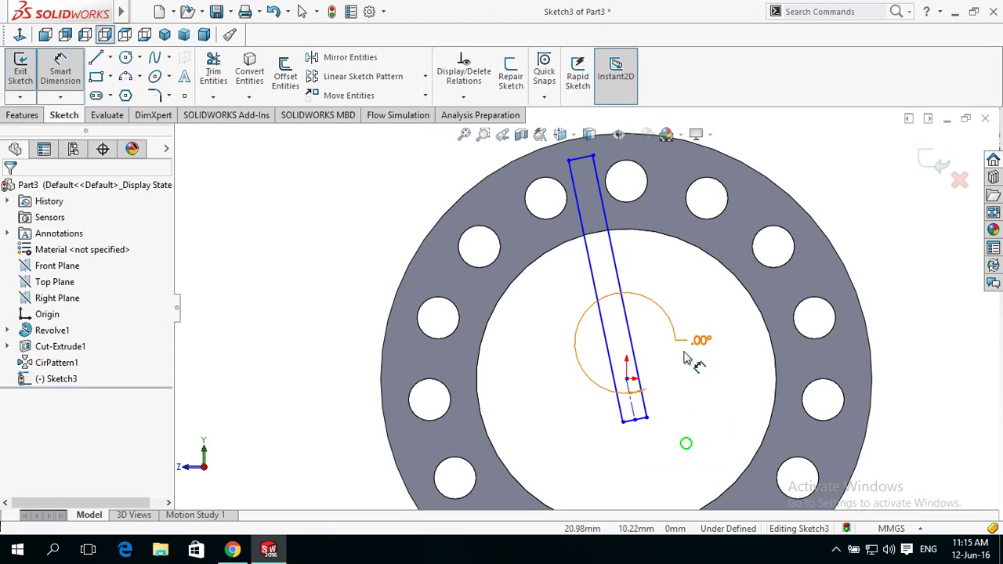
key("Escape")
Dimension the distance between the slot's two long sides to 5 mm
key("Return")
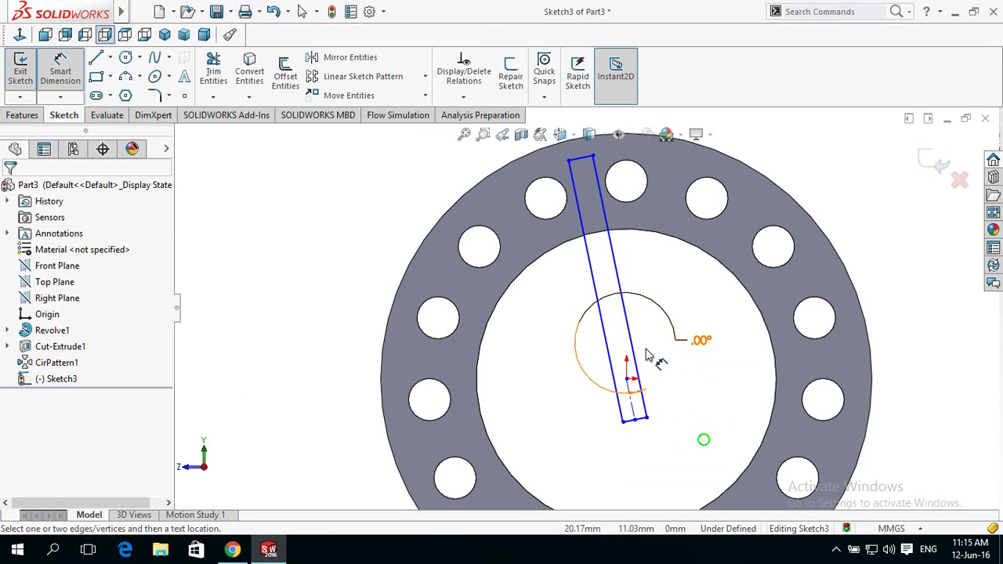
left_click(636, 344)
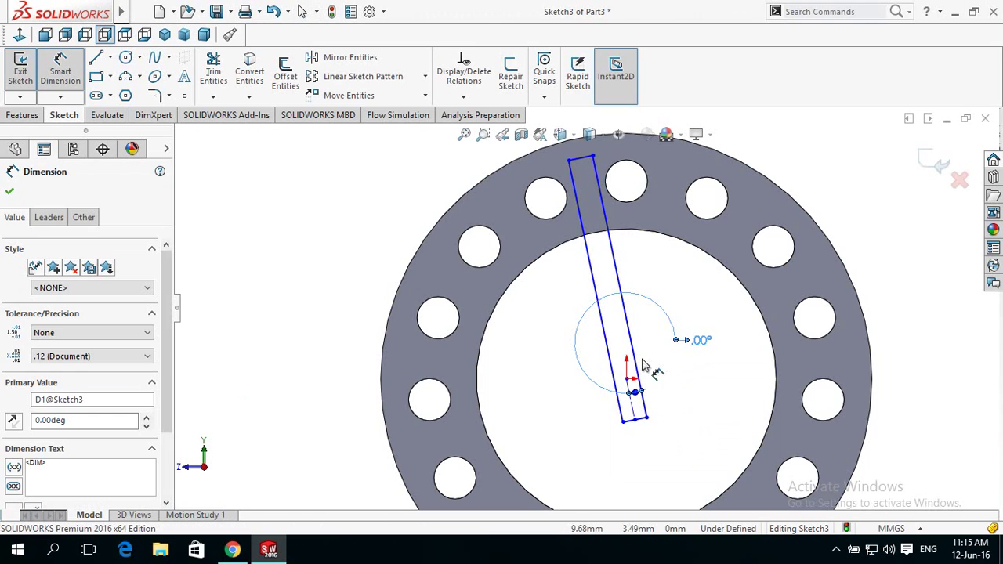
left_click(610, 360)
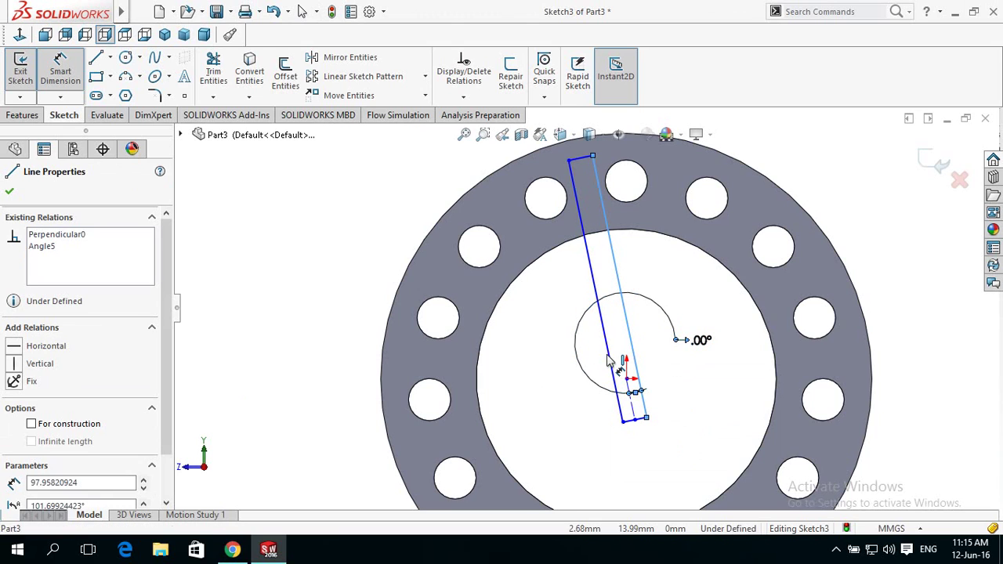
left_click(641, 391)
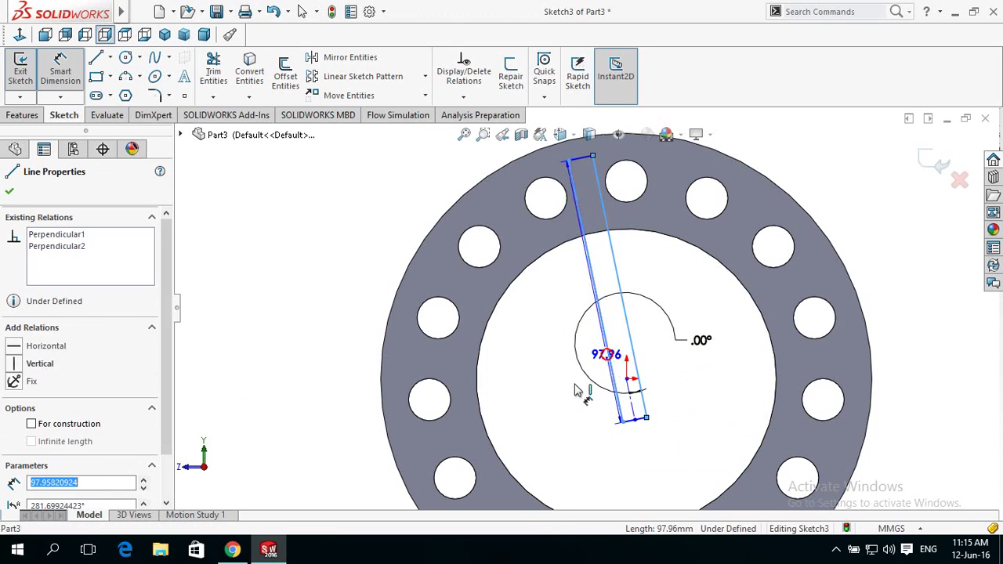
left_click(548, 423)
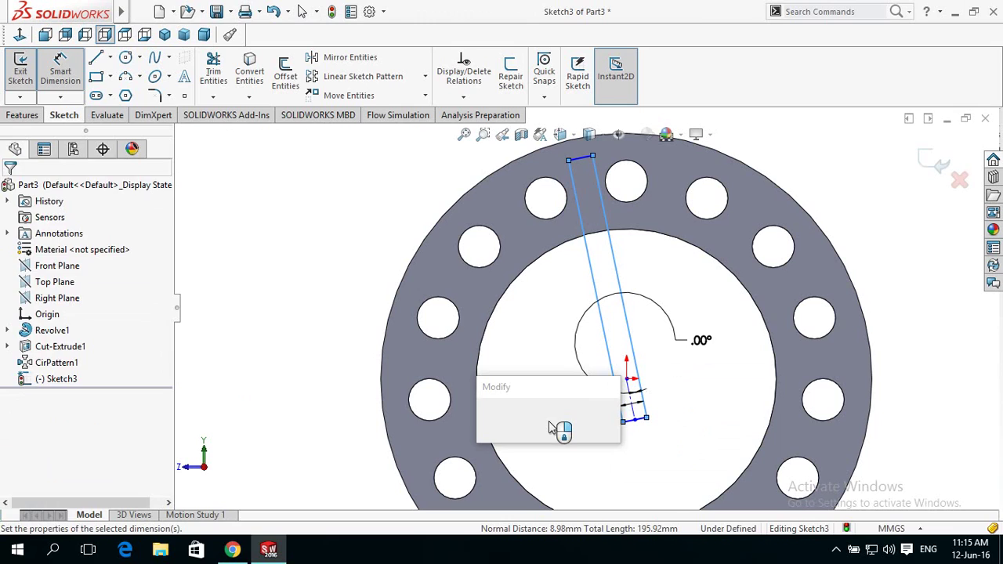
type("5")
key("Return")
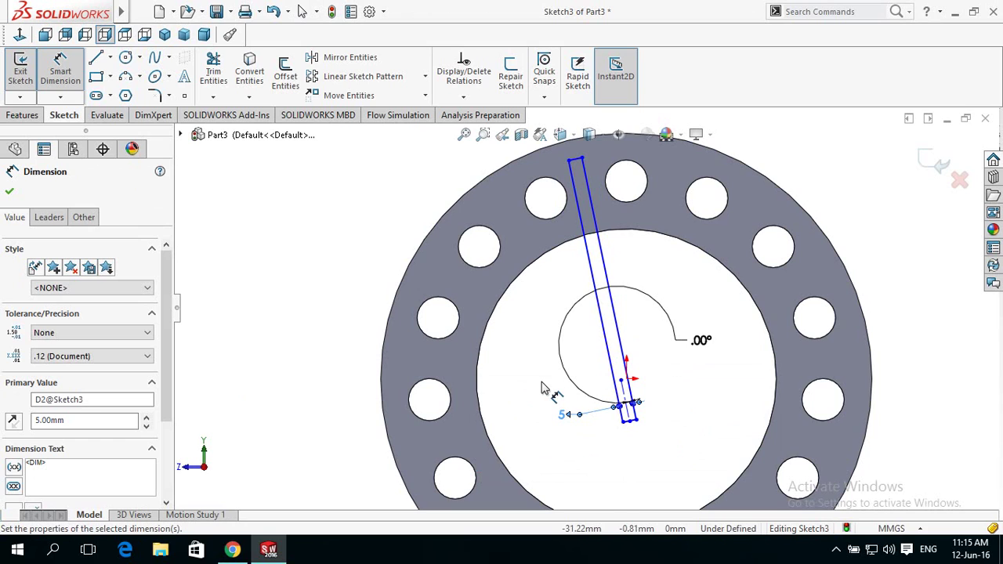
scroll(553, 382, "up", 1)
scroll(617, 300, "down", 1)
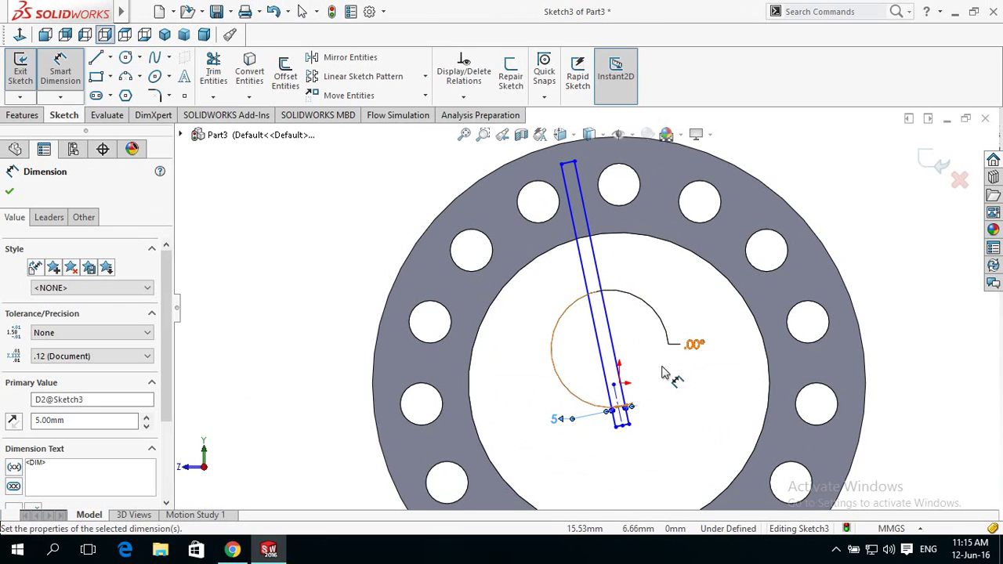
left_click(10, 192)
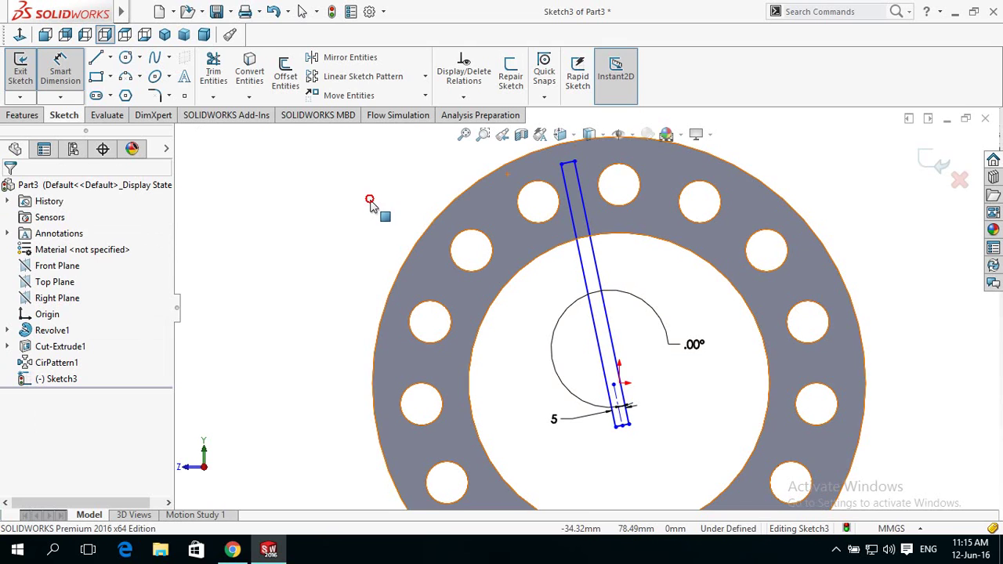
Zoom to fit and stretch the slot's top end beyond the ring's outer edge
key("Escape")
key("f")
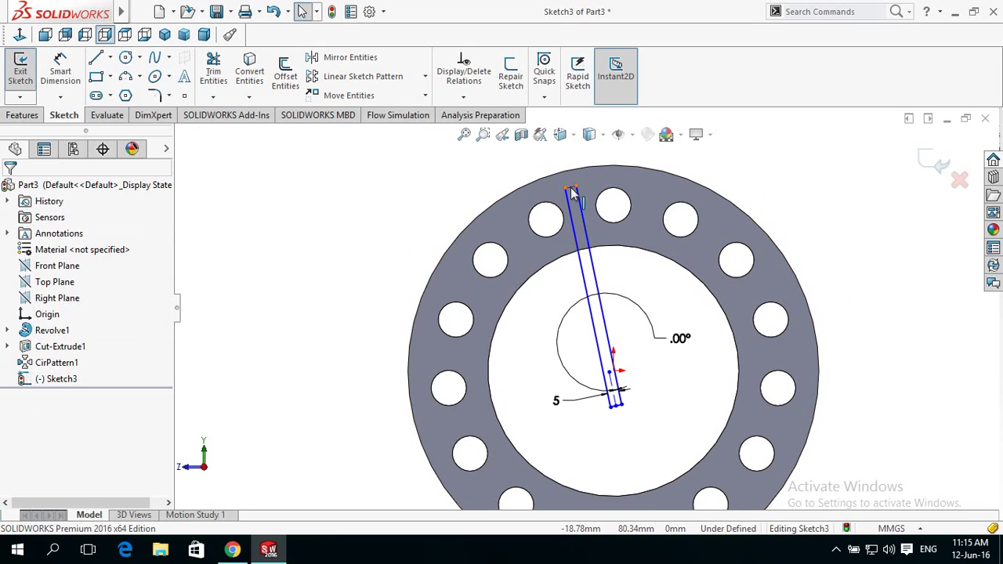
left_click_drag(570, 187, 565, 154)
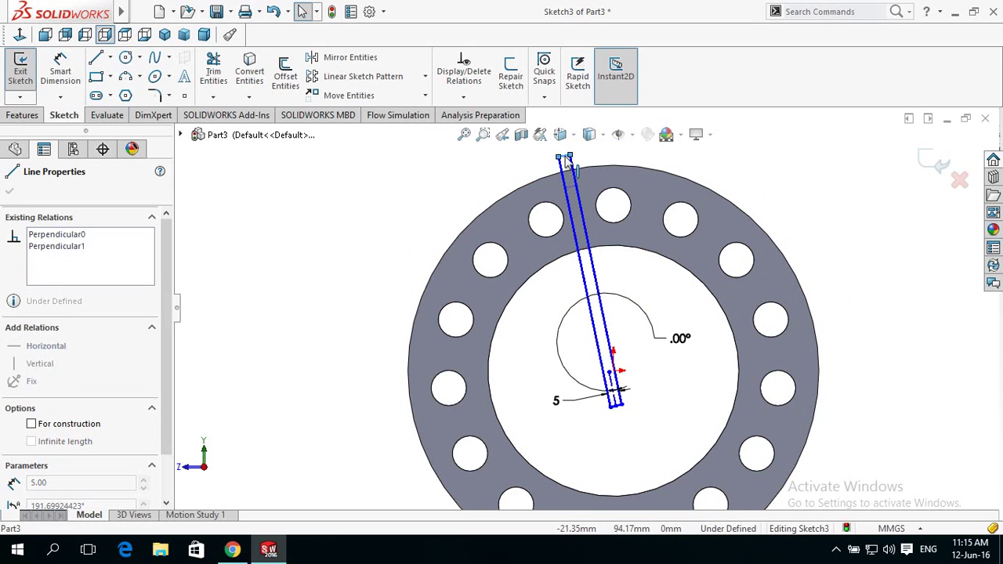
left_click(366, 216)
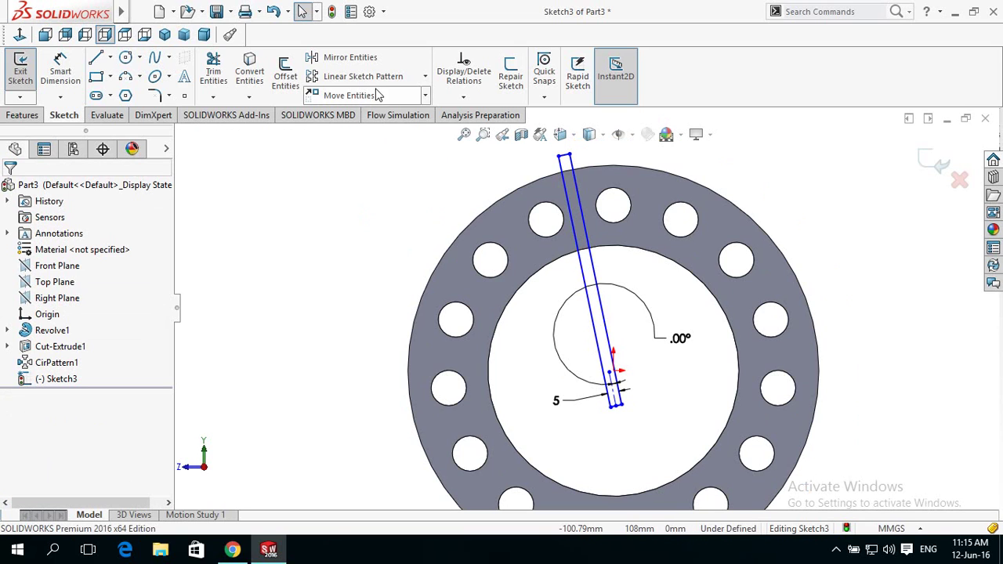
left_click(423, 97)
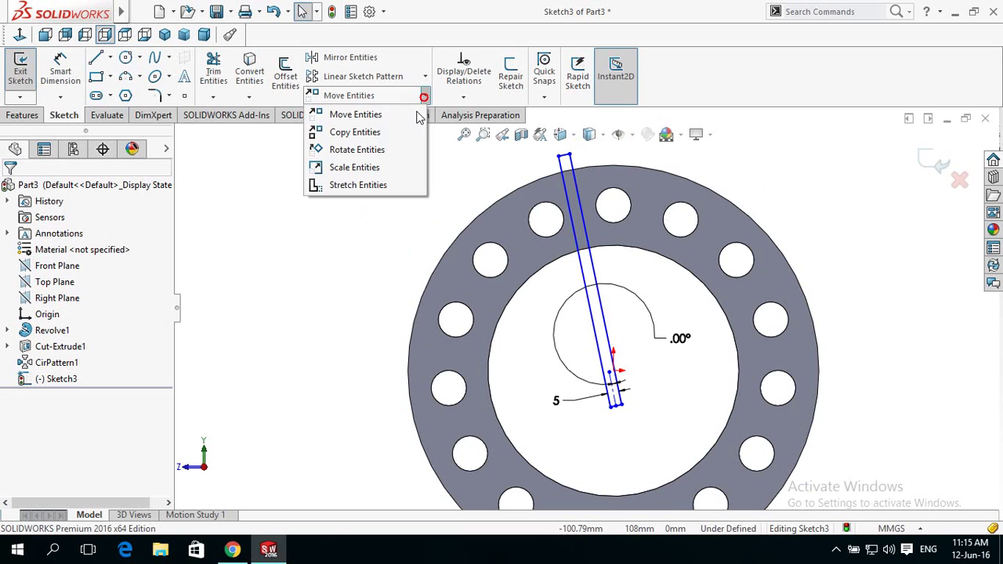
Rotate all the slot lines -2° about the slot's lower point
left_click(358, 149)
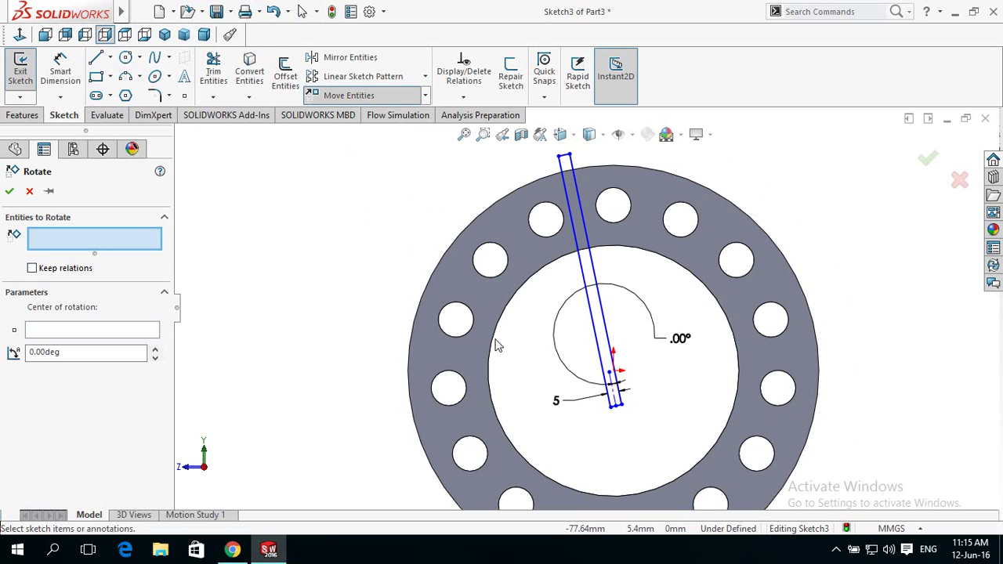
left_click_drag(694, 423, 473, 149)
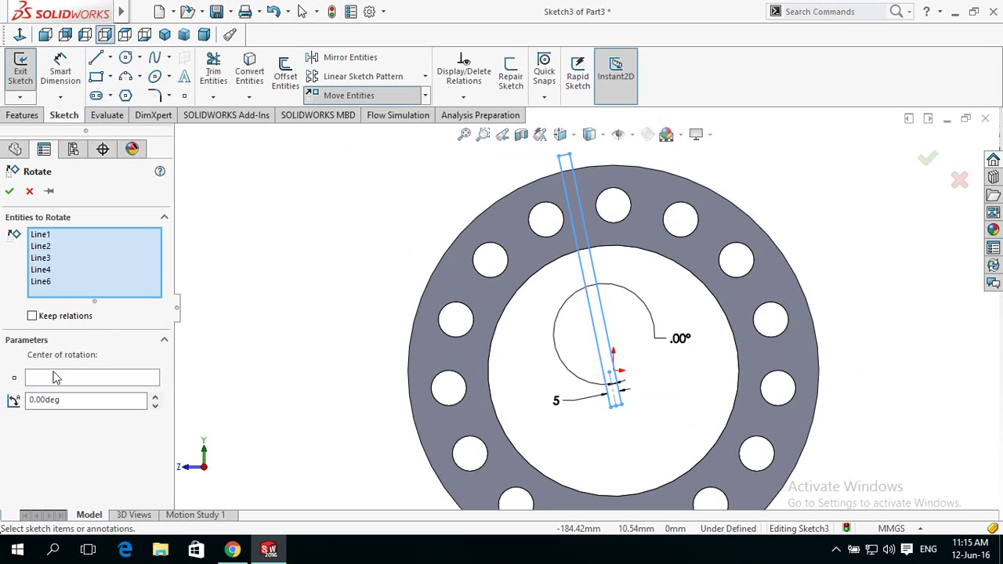
left_click(85, 382)
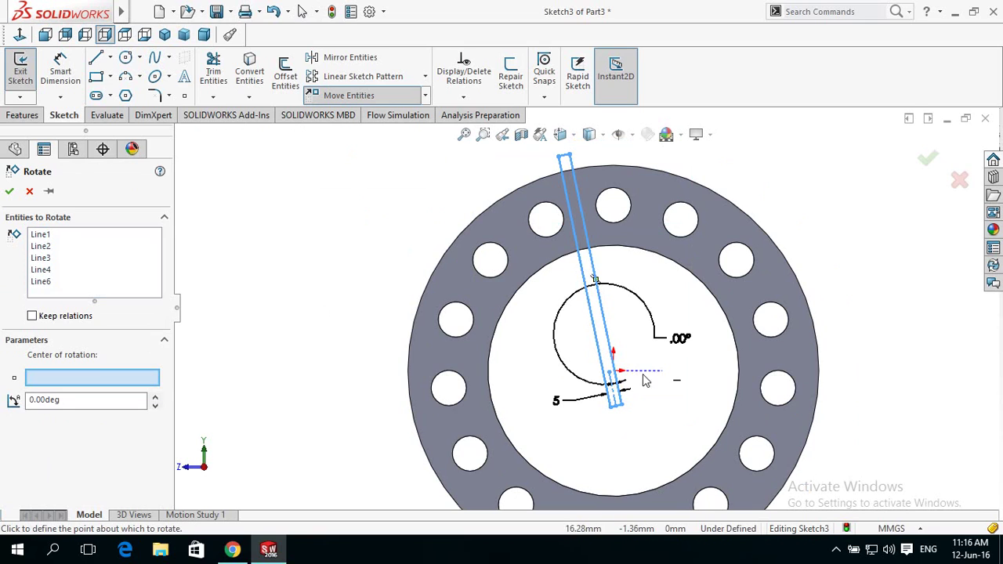
left_click(614, 371)
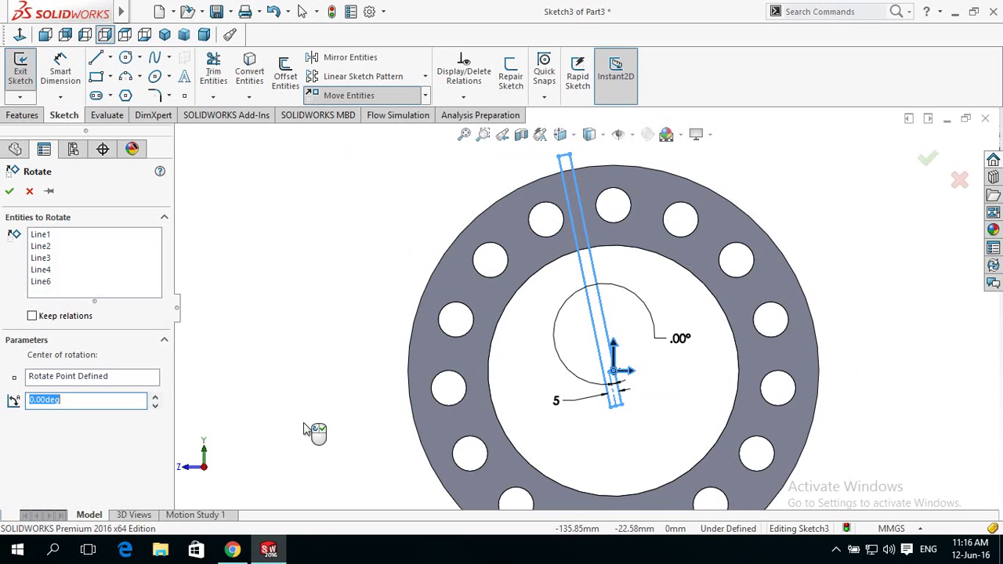
left_click(156, 405)
left_click(156, 405)
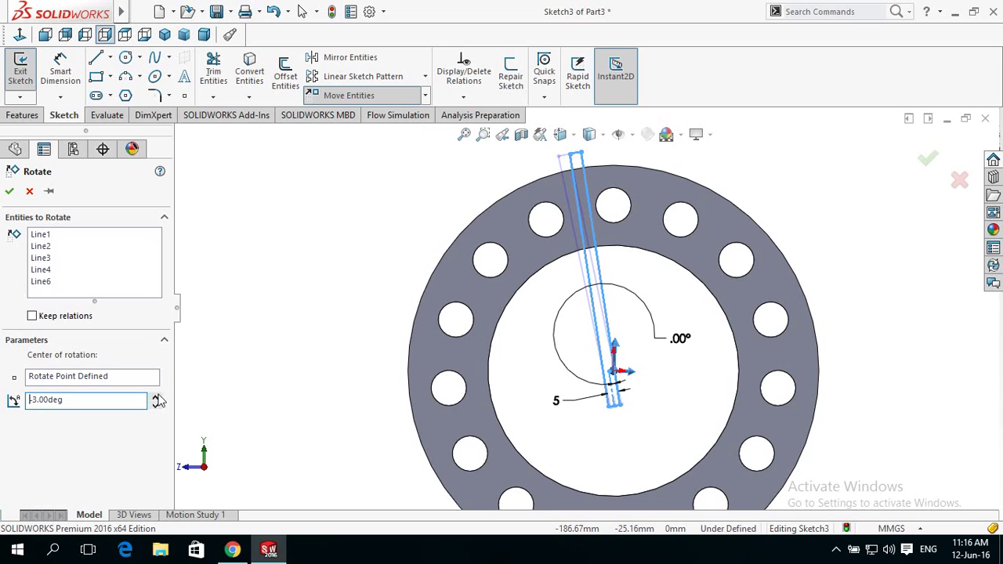
left_click(155, 396)
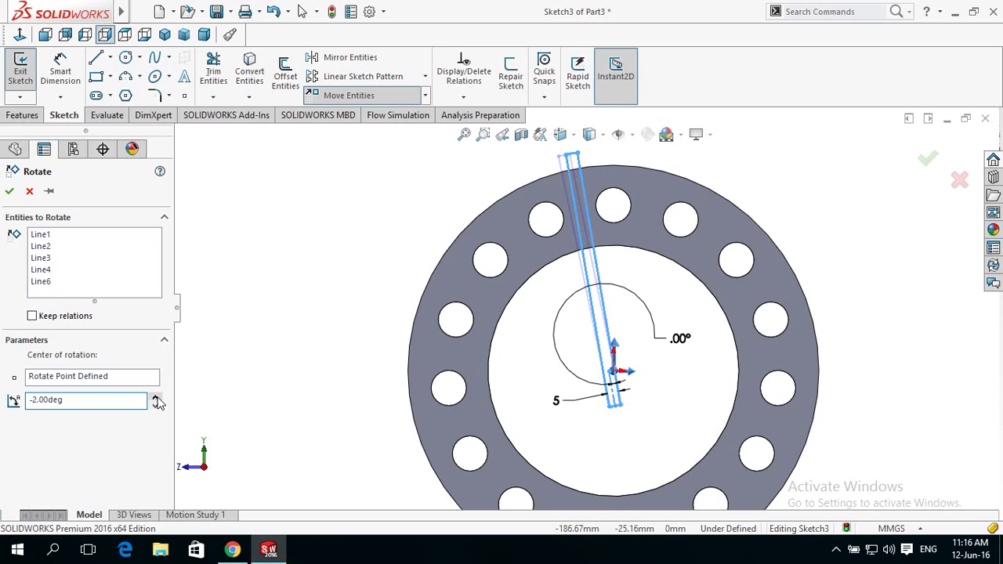
left_click(9, 191)
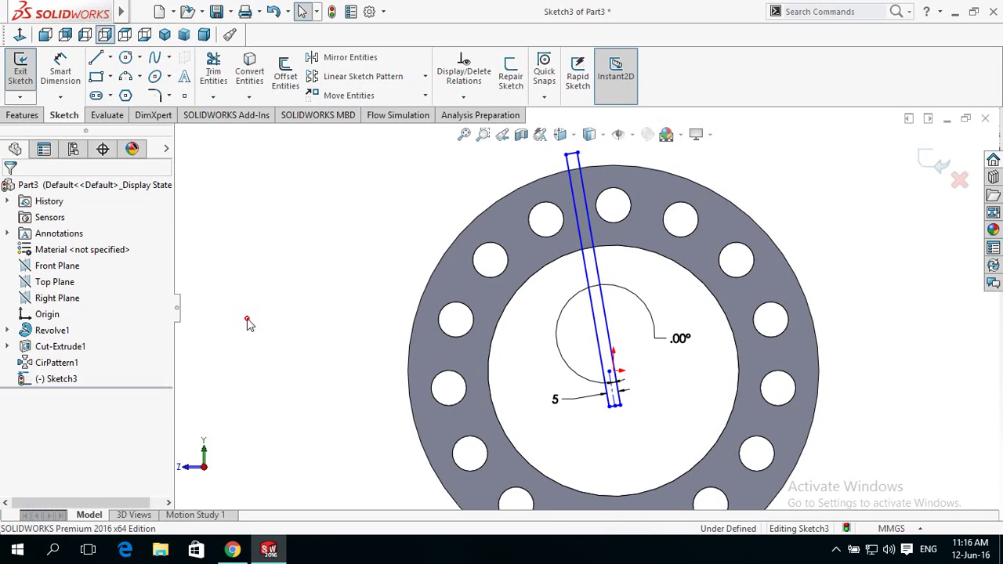
Extrude-cut the thin slot 185 mm blind through the ring, then view it head-on
left_click(23, 118)
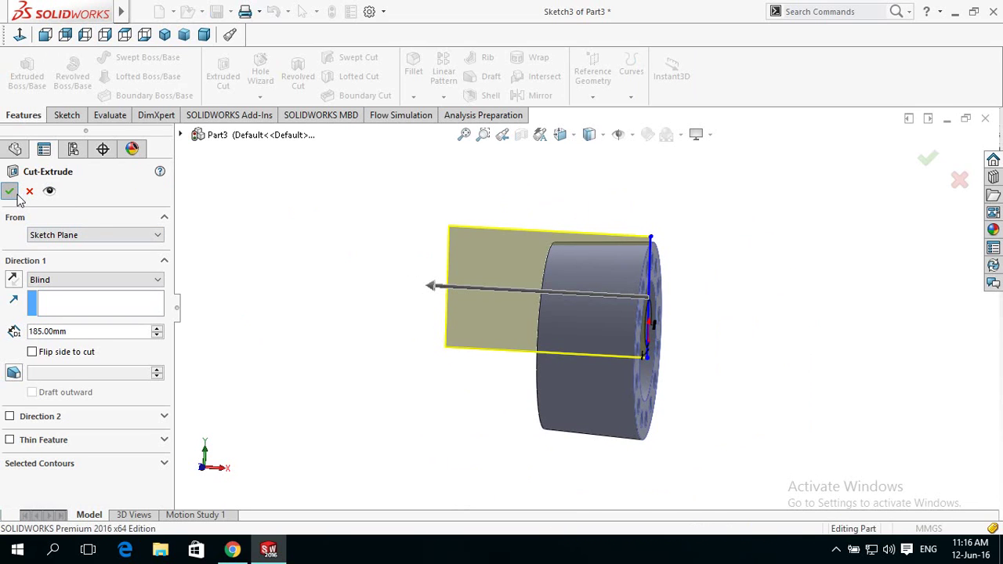
left_click(11, 192)
mouse_move(357, 378)
middle_mouse_down()
mouse_move(371, 368)
mouse_move(286, 368)
mouse_move(303, 352)
mouse_move(293, 382)
middle_mouse_up()
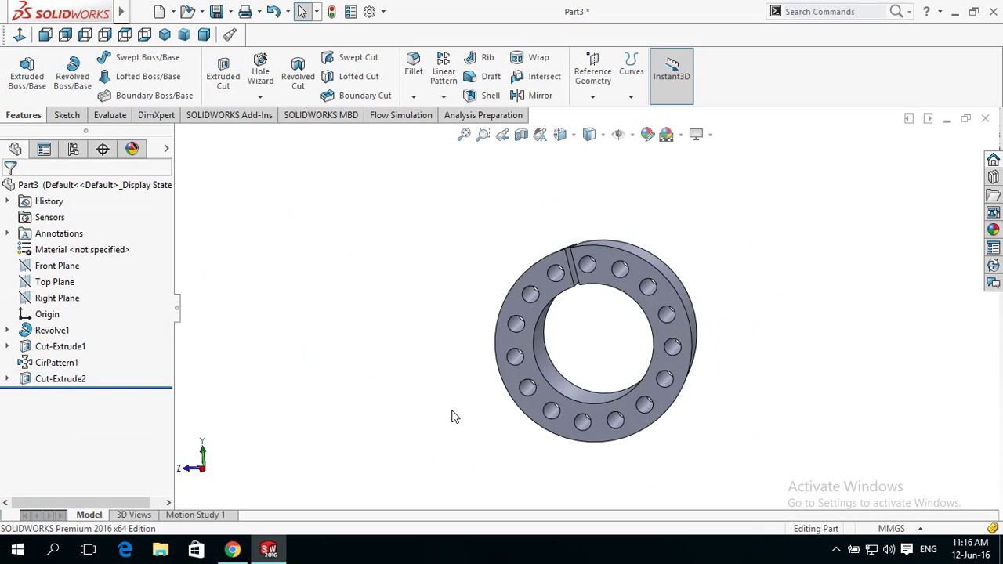
Start a sketch on the ring's front face and draw a corner rectangle at the bore's bottom edge
left_click(564, 440)
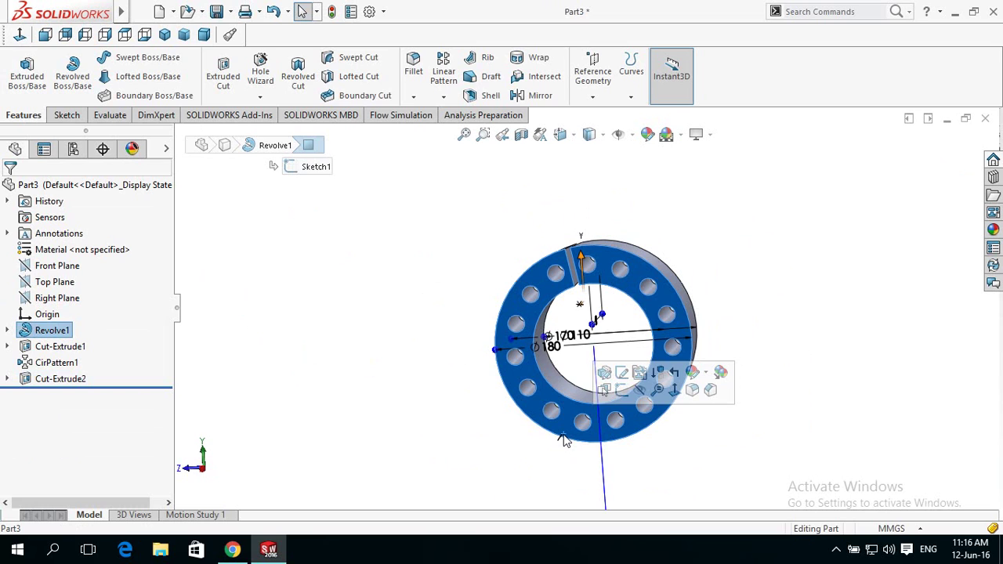
left_click(624, 394)
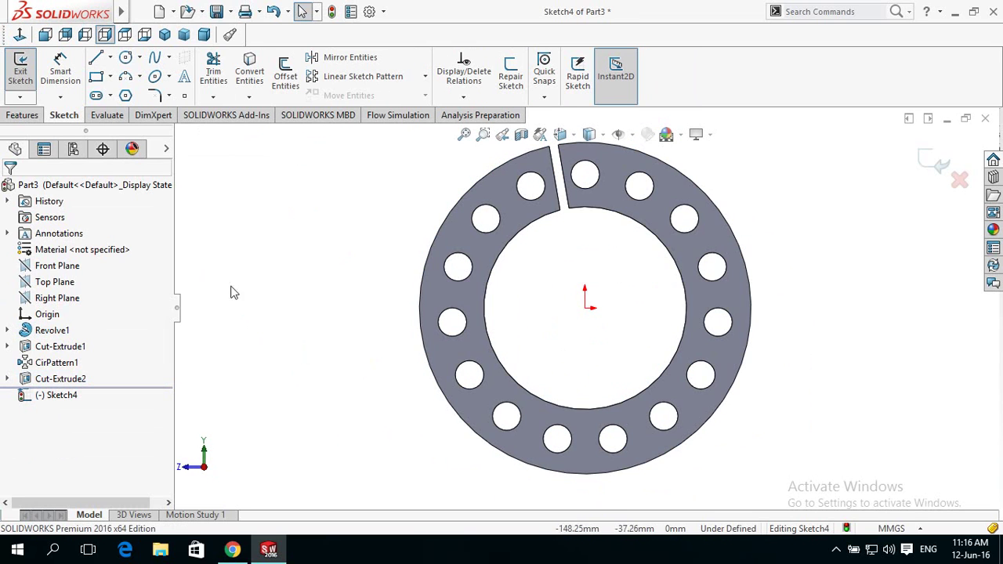
left_click(101, 74)
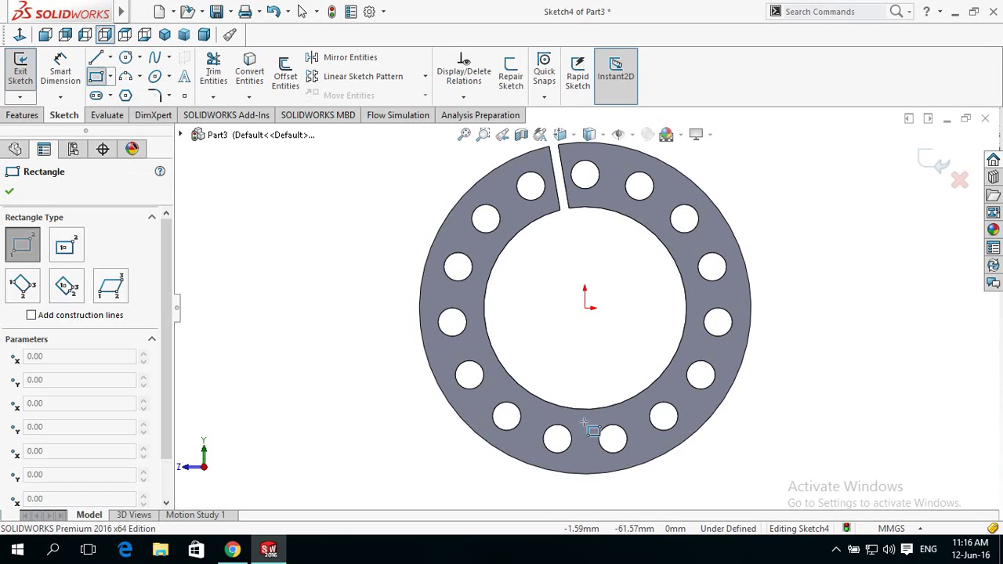
left_click(554, 387)
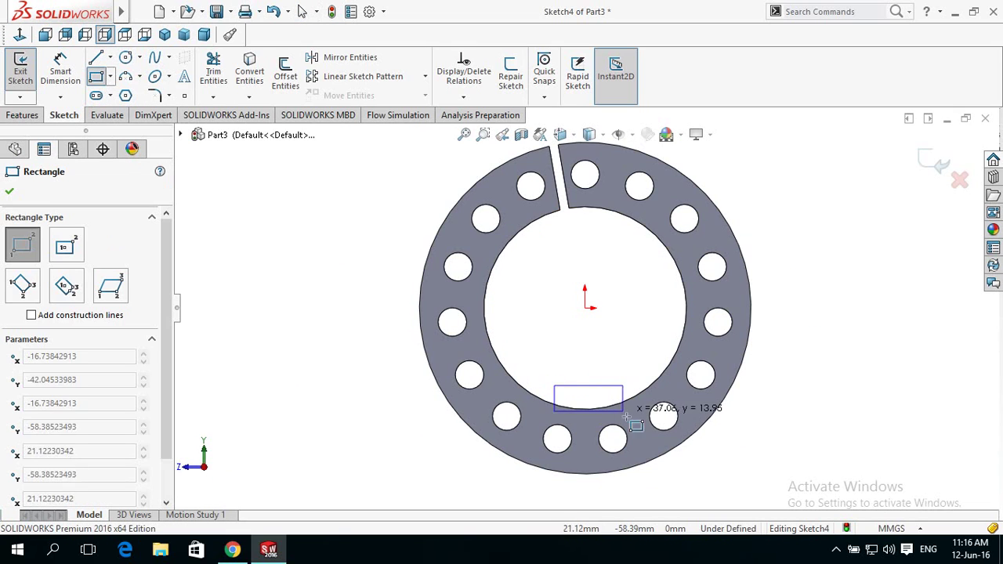
left_click(627, 416)
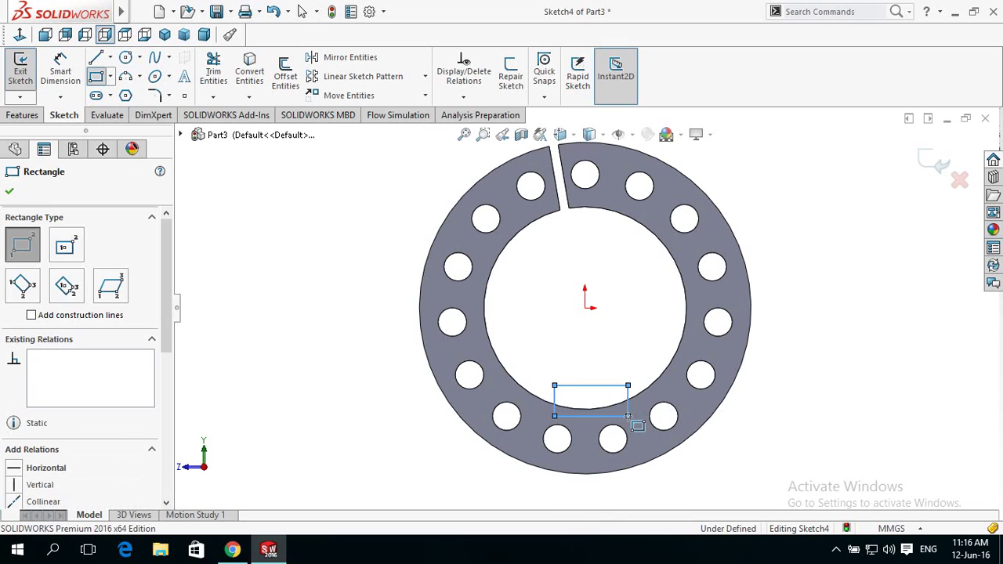
left_click(9, 193)
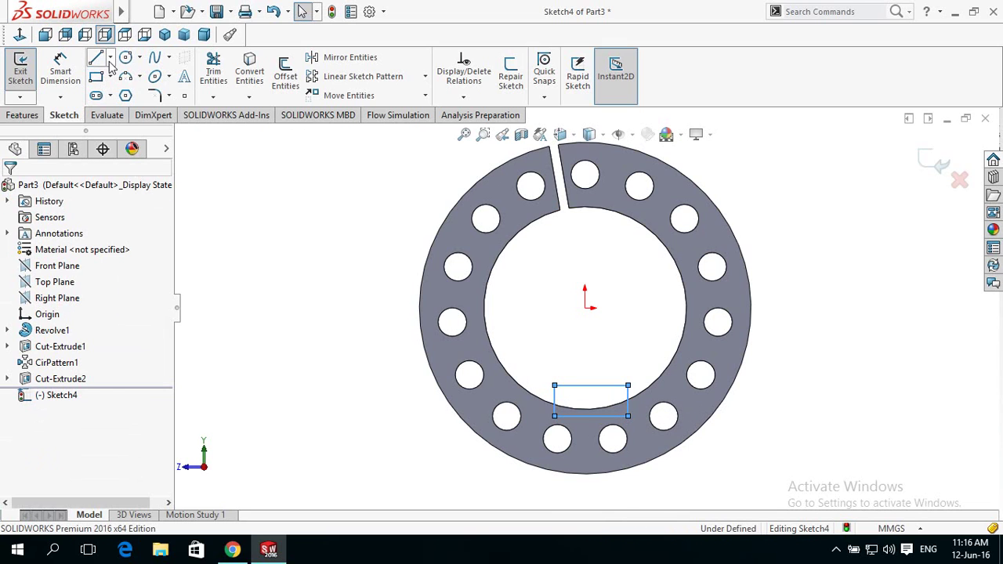
Draw a centerline from the origin to the rectangle's top midpoint and make it vertical
left_click(111, 58)
left_click(109, 92)
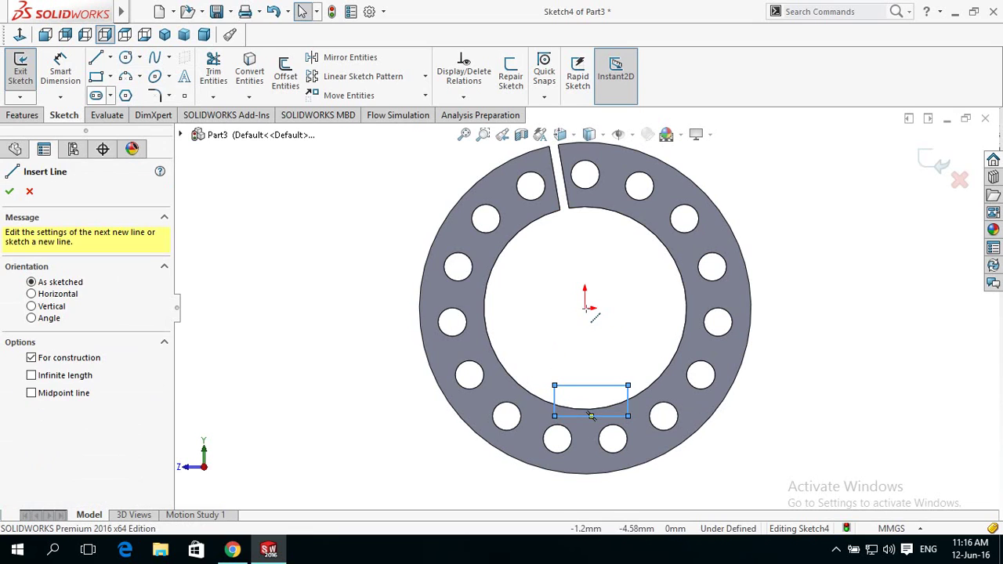
left_click(584, 308)
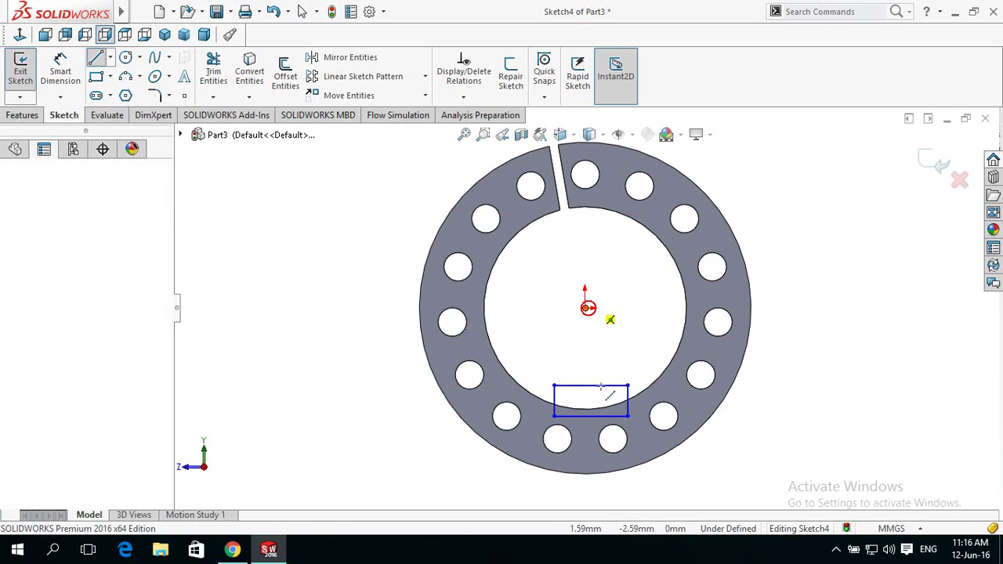
left_click(591, 384)
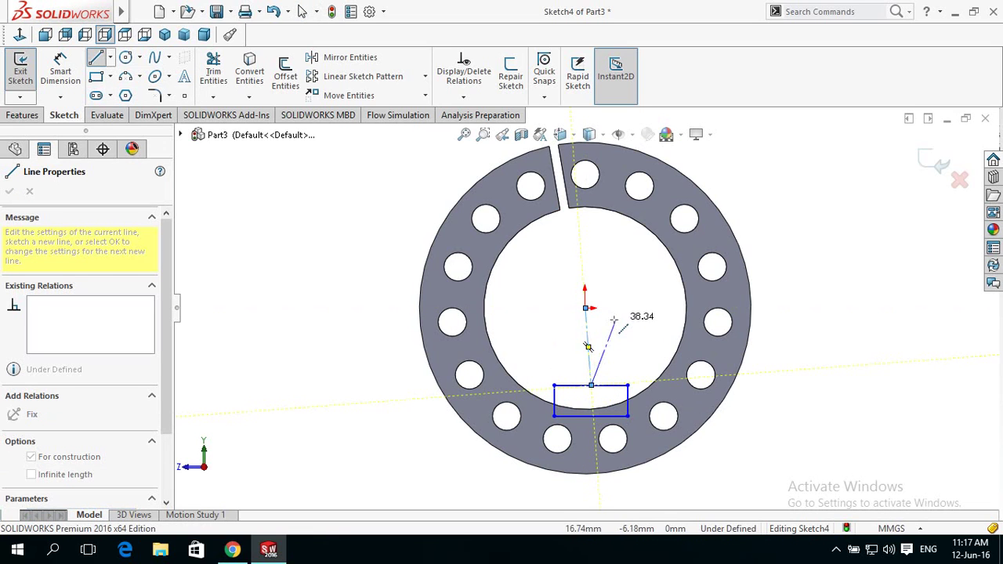
key("Escape")
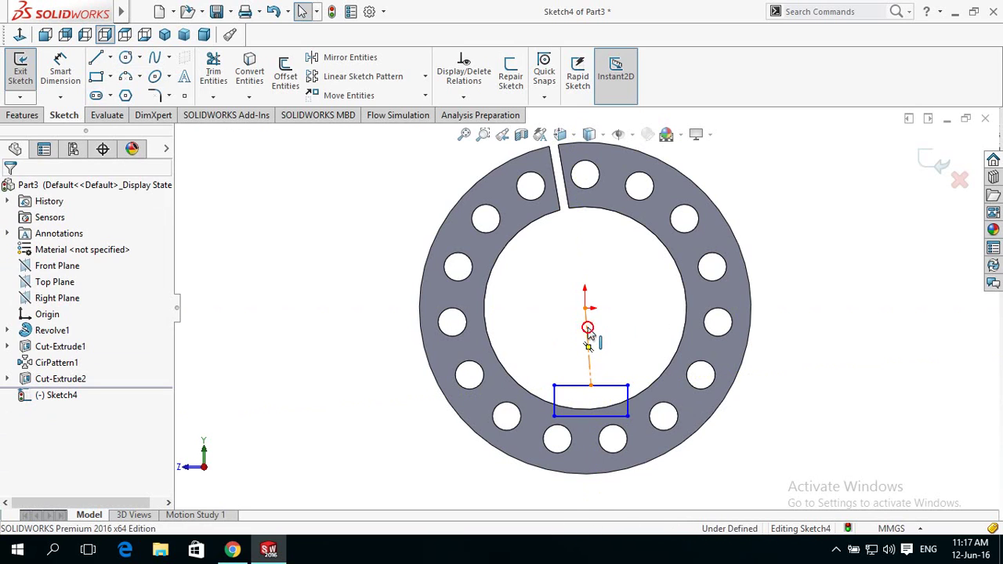
left_click(587, 333)
left_click(645, 264)
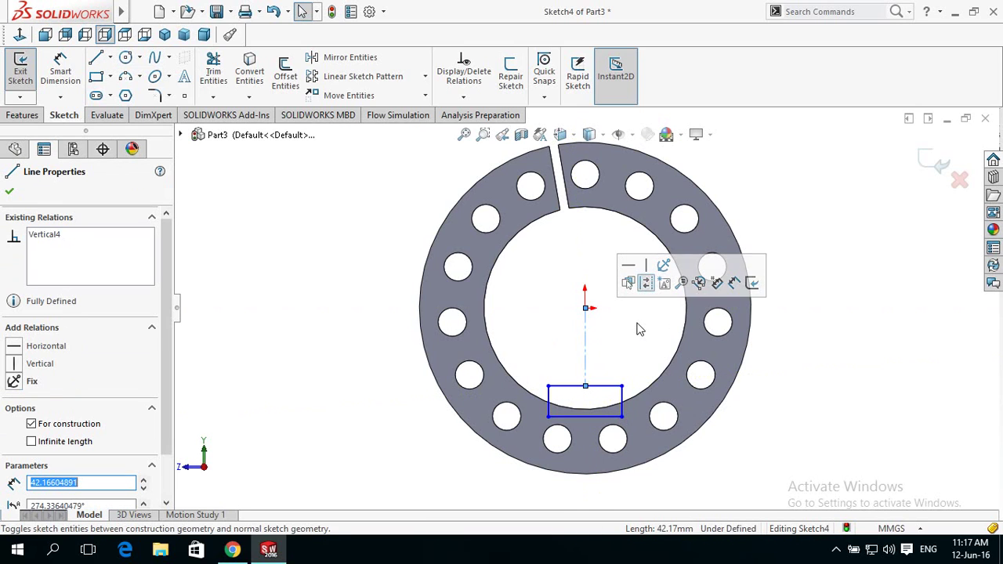
left_click(633, 353)
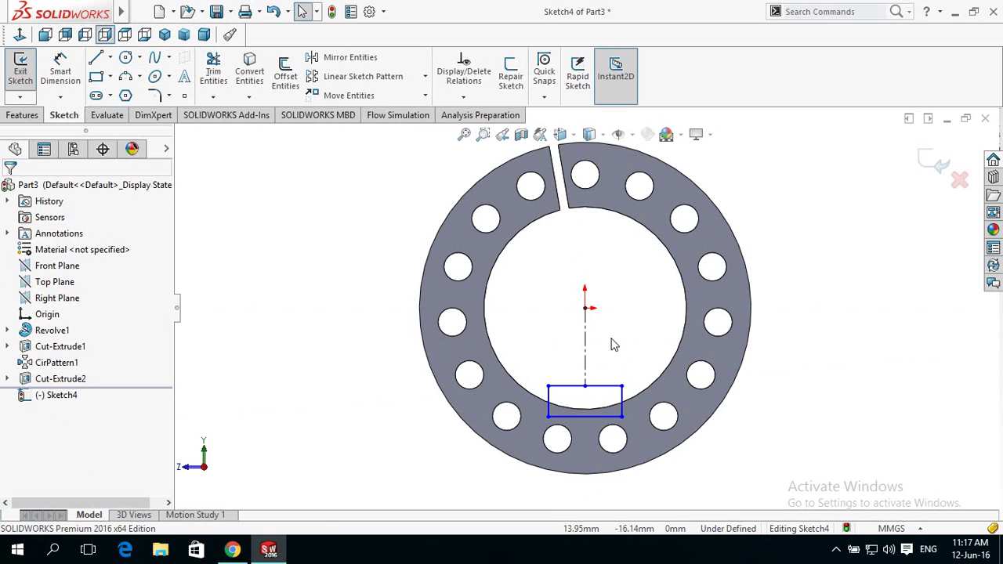
Dimension the keyway rectangle's width to 12.50 mm
right_click_drag(302, 416, 291, 303)
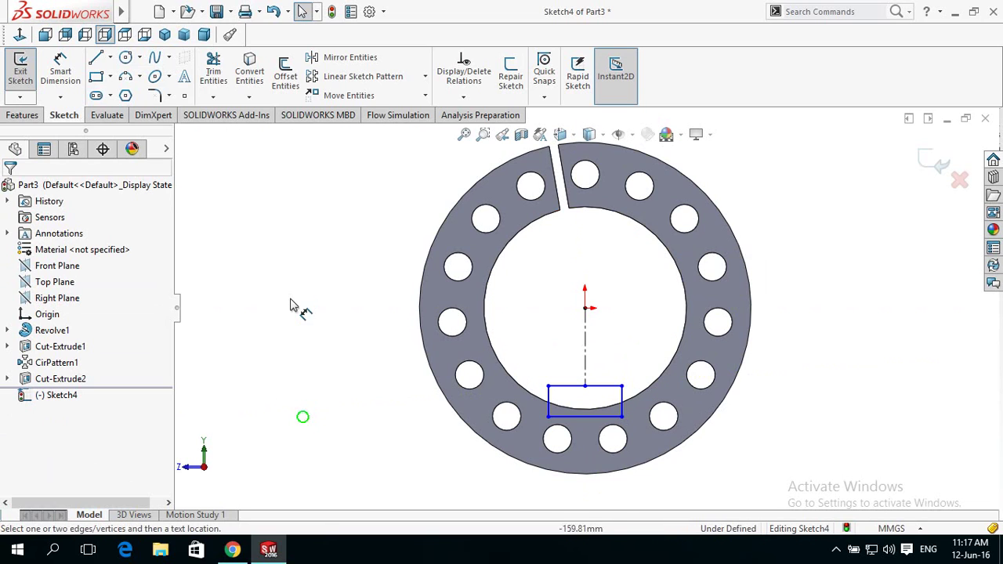
left_click(578, 416)
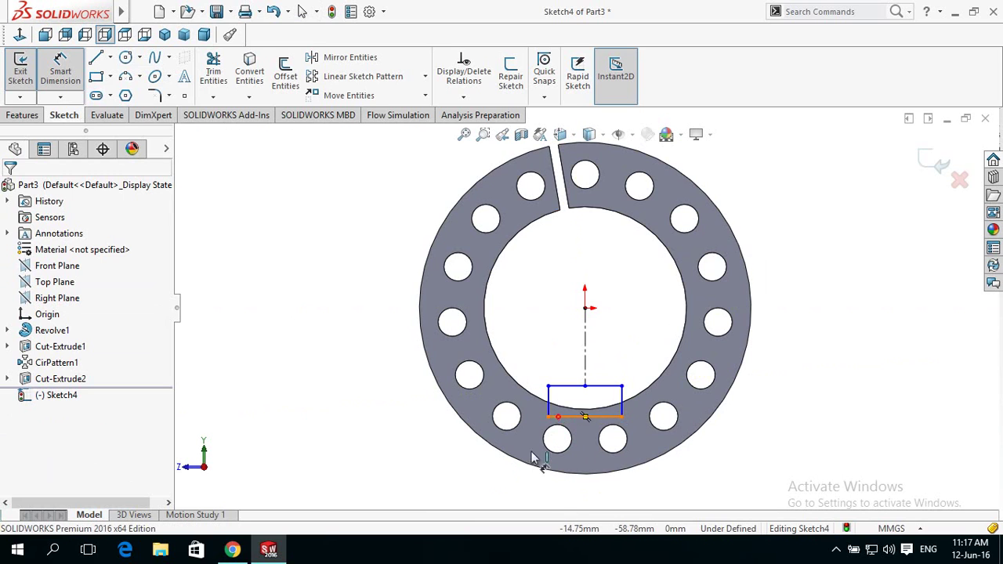
left_click(396, 469)
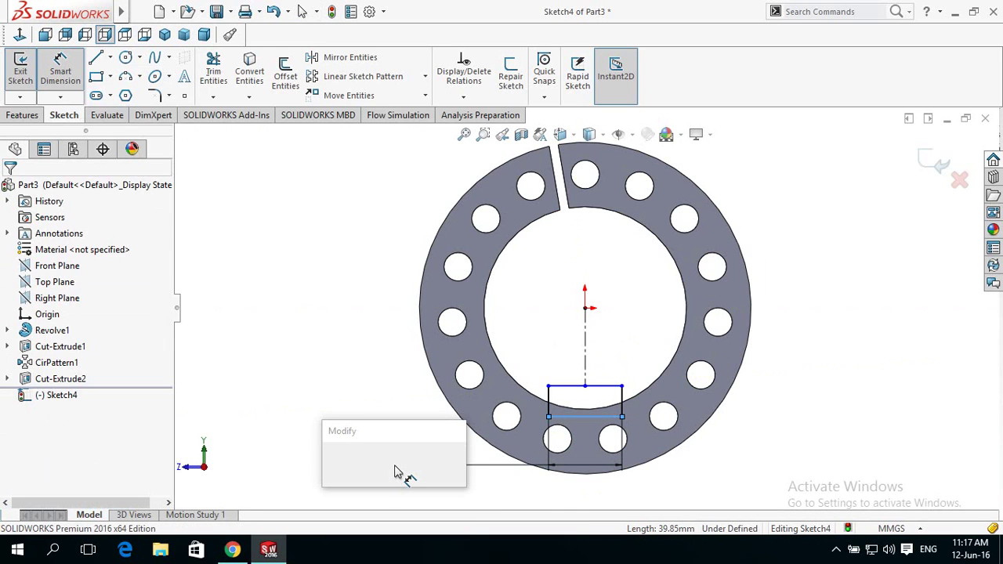
type("12")
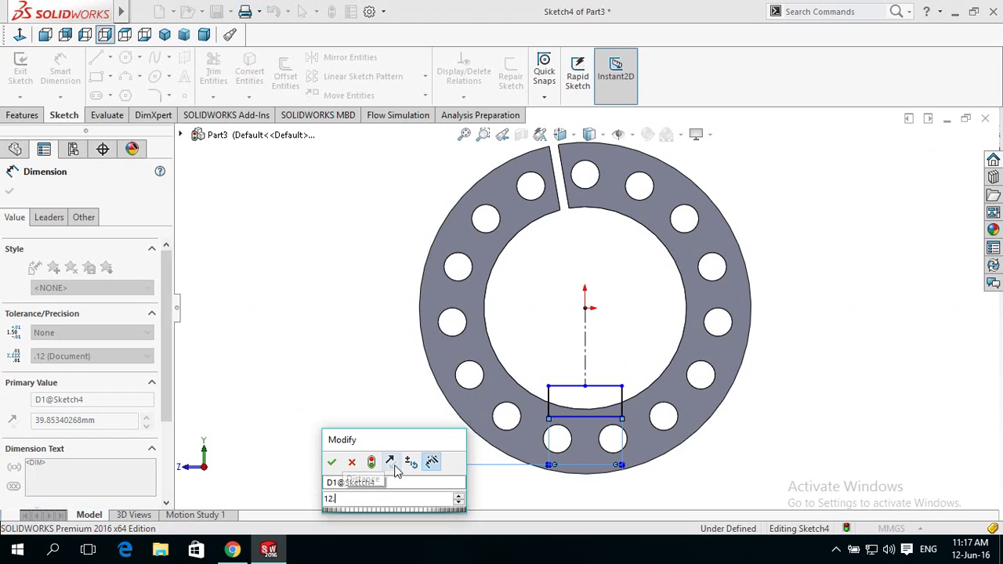
key("Escape")
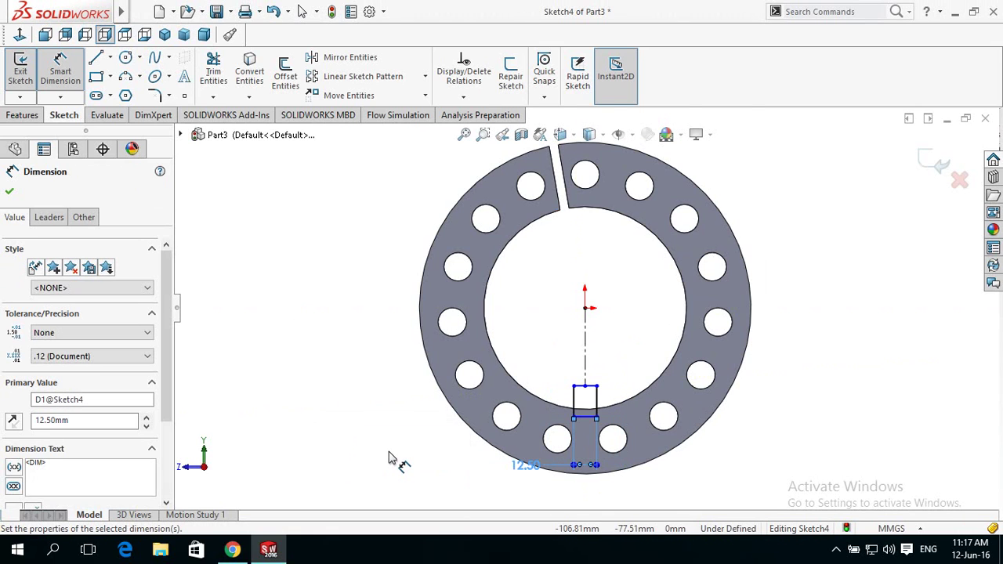
scroll(389, 458, "down", 1)
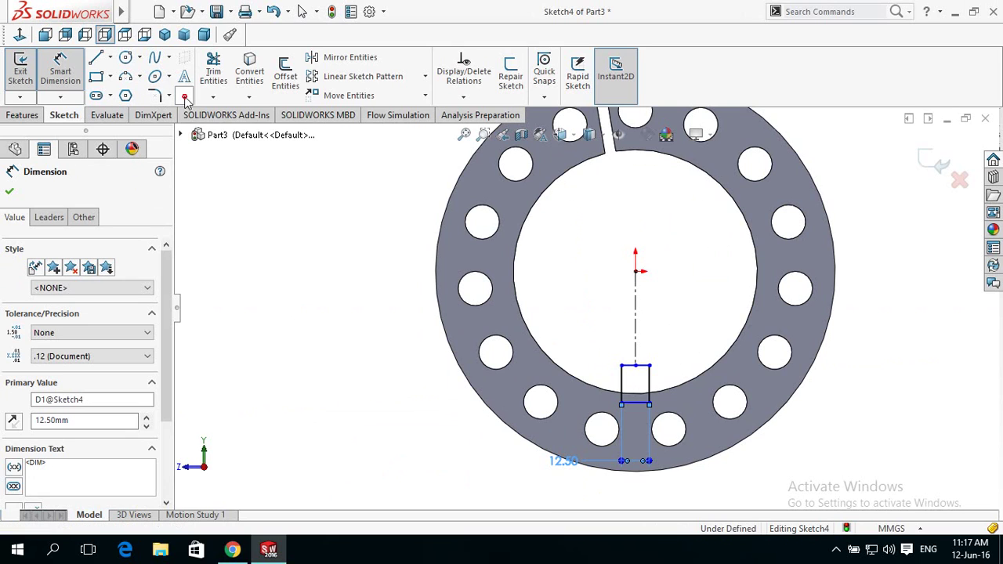
Place a point on the bore at the centerline and dimension it 4 mm to the rectangle's lower edge
left_click(185, 98)
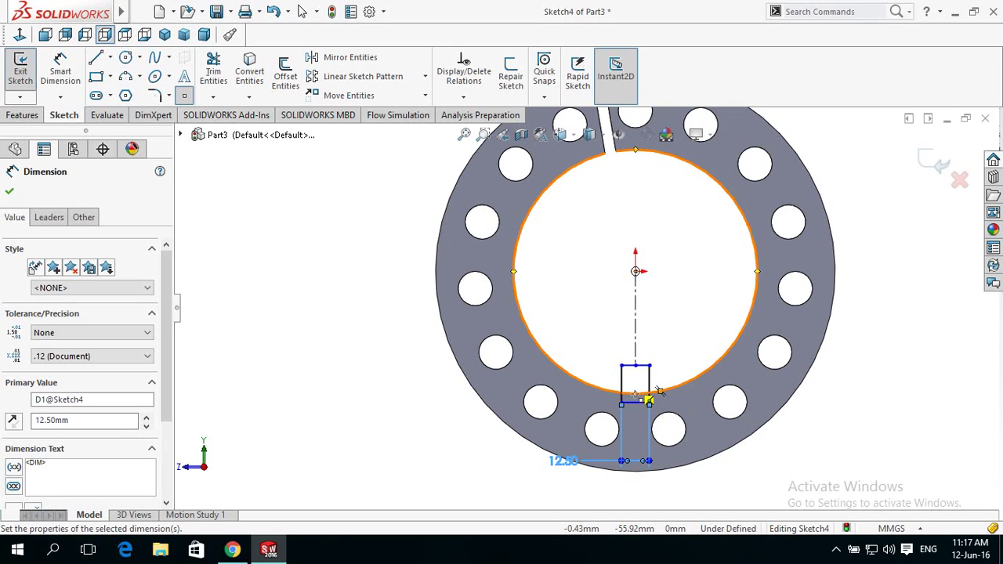
left_click(635, 394)
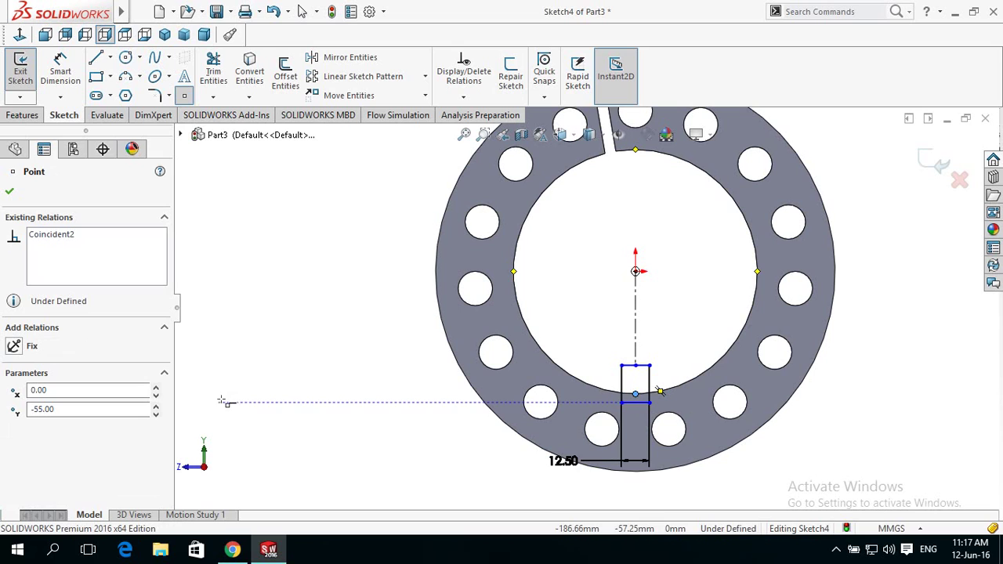
key("Escape")
right_click_drag(277, 414, 327, 334)
scroll(498, 461, "down", 2)
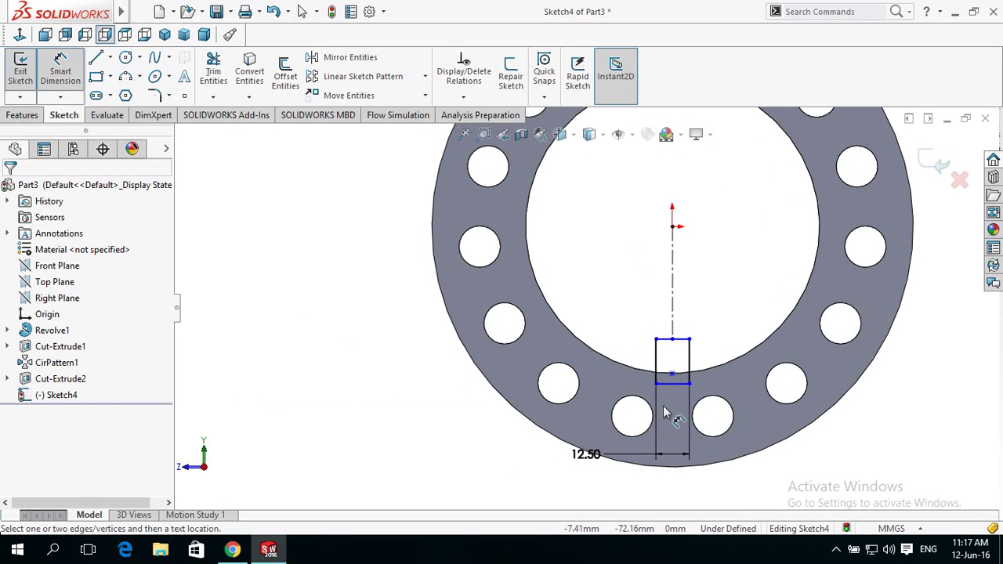
left_click(685, 386)
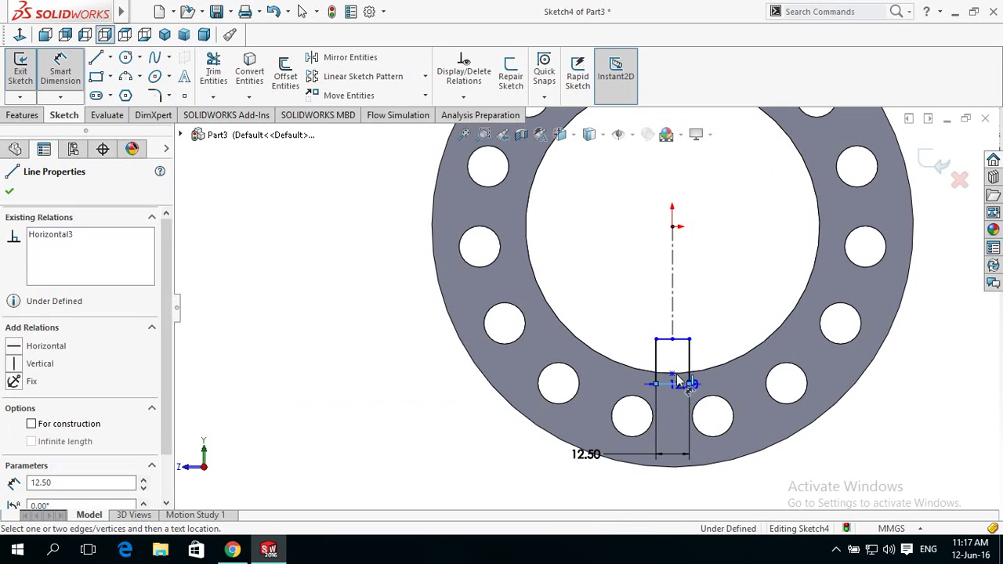
left_click(683, 384)
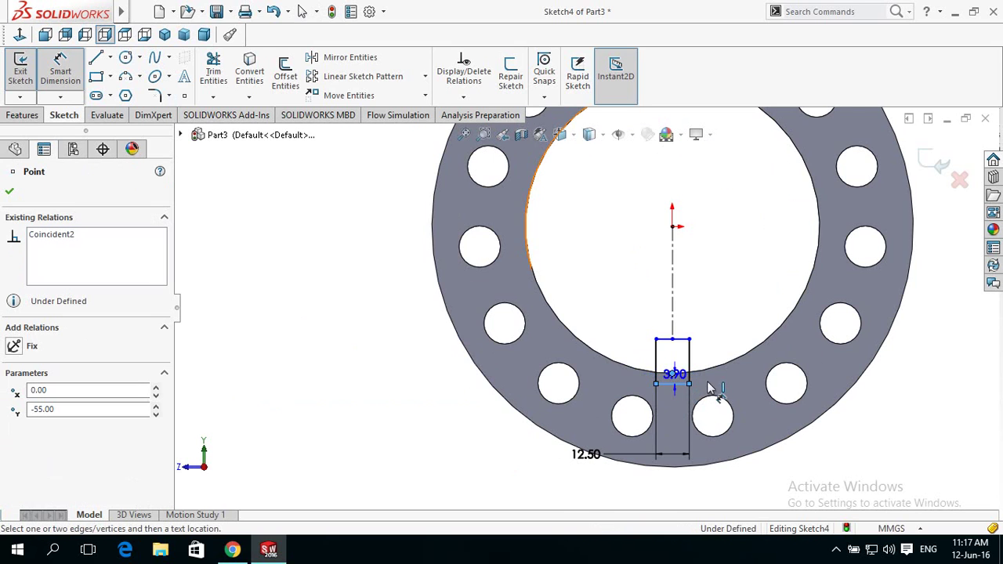
left_click(780, 473)
type("4")
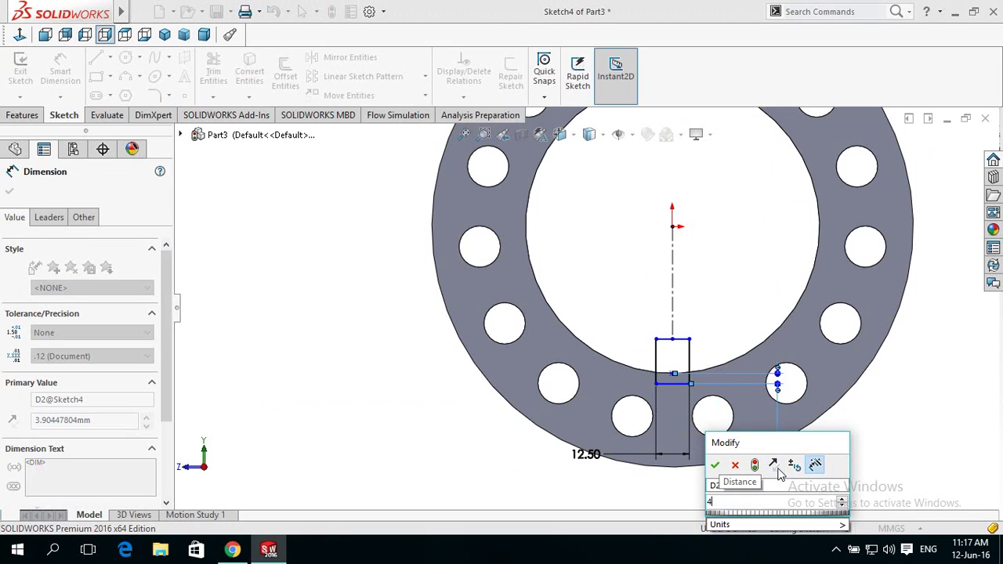
key("Return")
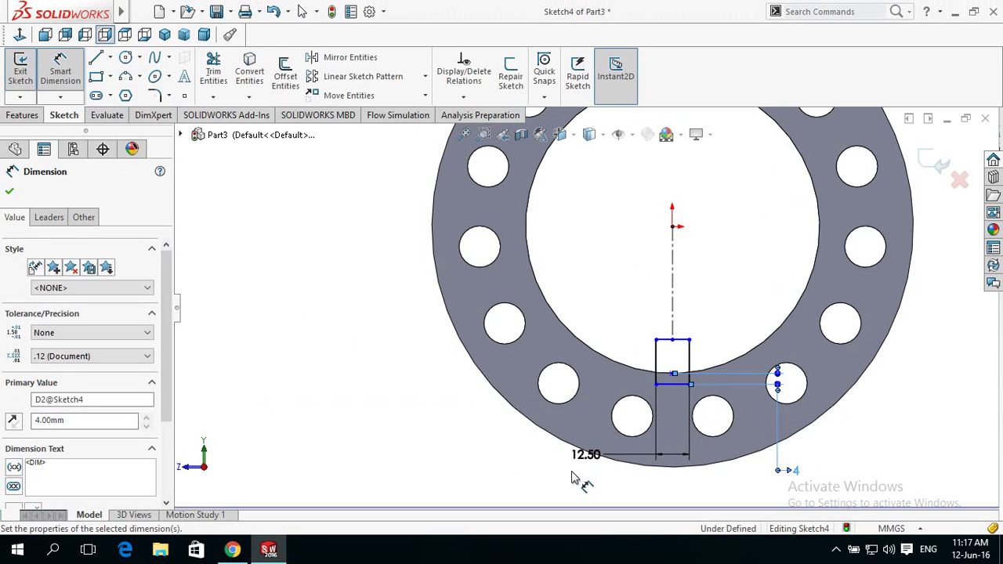
key("z")
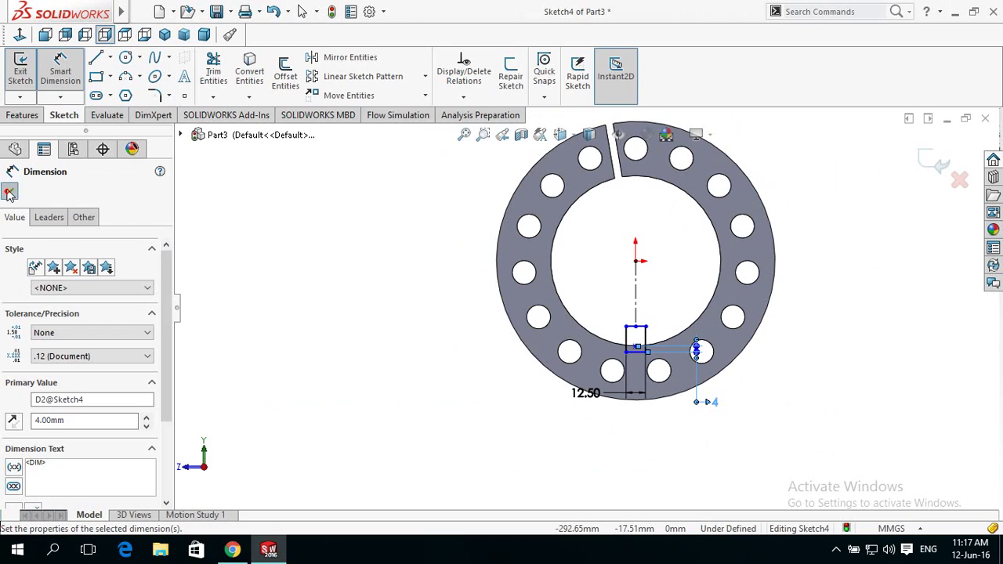
left_click(8, 194)
left_click(17, 115)
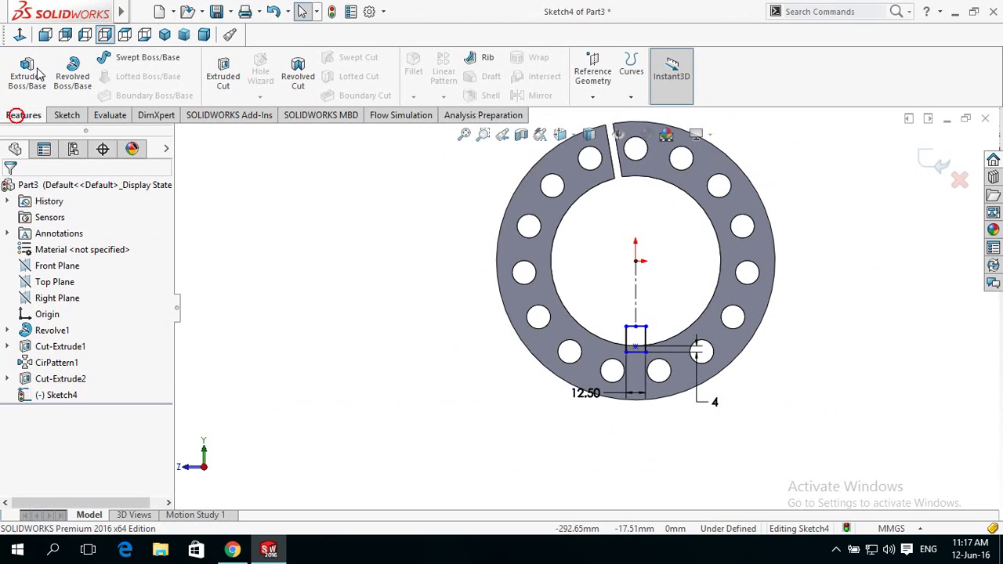
Extrude-cut the keyway 185 mm blind along the bore, then orbit to the holed end face
left_click(217, 72)
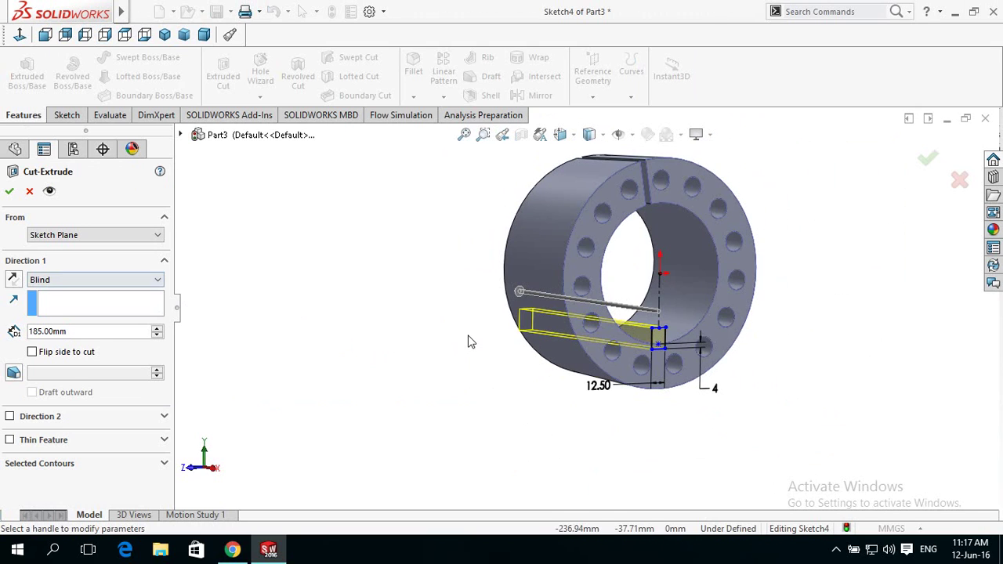
middle_click_drag(458, 357, 493, 376)
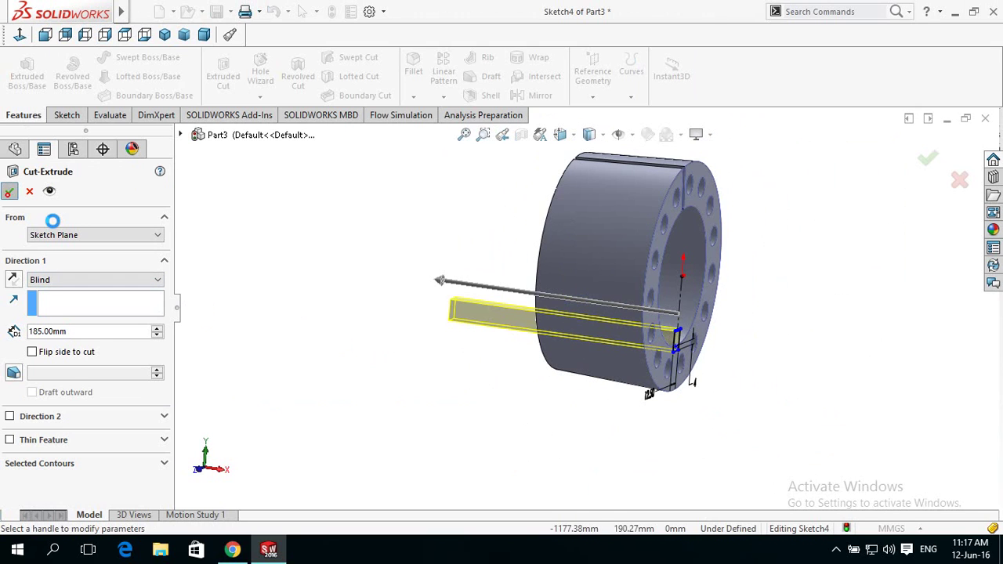
key("Return")
left_click(342, 371)
mouse_move(342, 378)
middle_mouse_down()
mouse_move(450, 425)
mouse_move(475, 455)
mouse_move(437, 453)
mouse_move(481, 462)
mouse_move(432, 449)
mouse_move(342, 465)
mouse_move(302, 437)
mouse_move(407, 371)
mouse_move(476, 459)
mouse_move(459, 459)
mouse_move(419, 403)
middle_mouse_up()
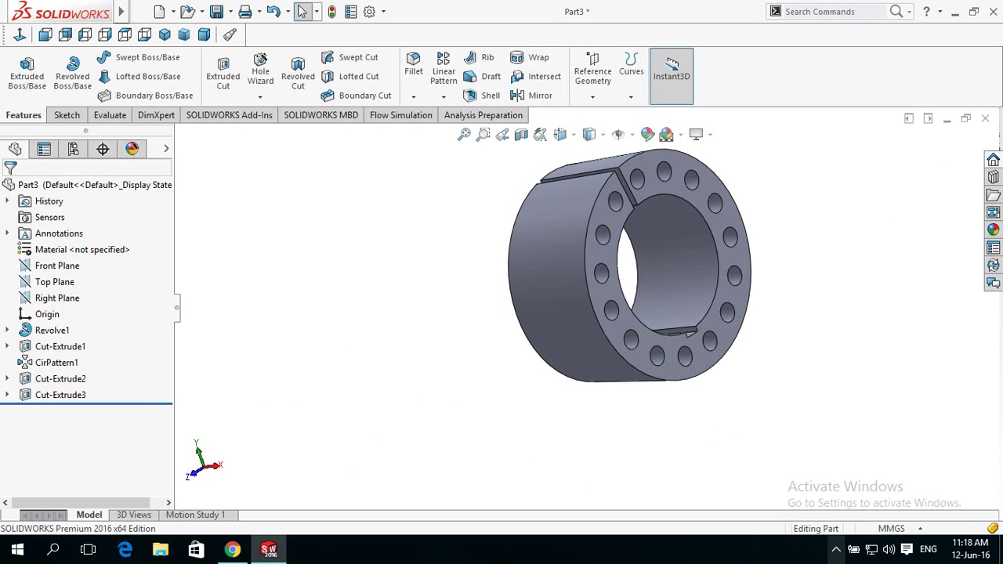